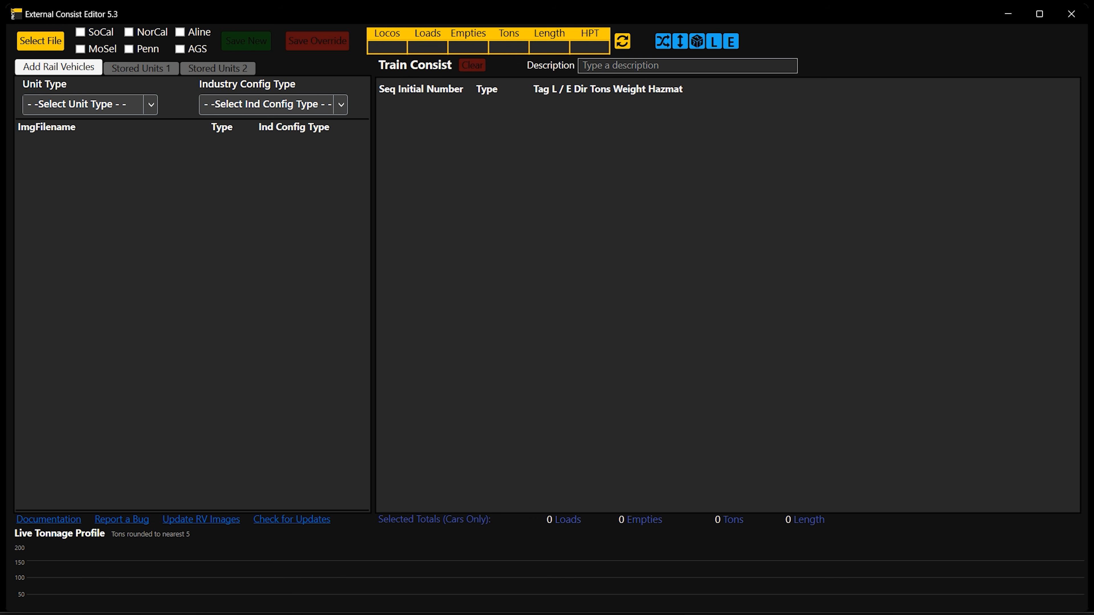
# Look through both stored units lists and the StoredUnits folder their files load from, without opening a file
pyautogui.click(160, 71)
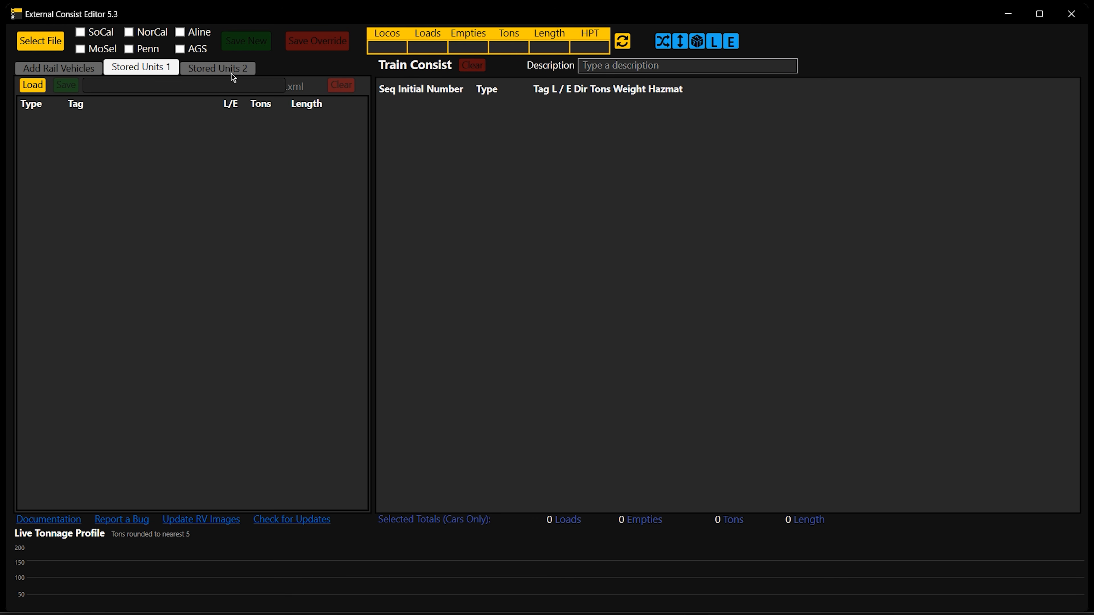
pyautogui.click(231, 74)
pyautogui.click(165, 70)
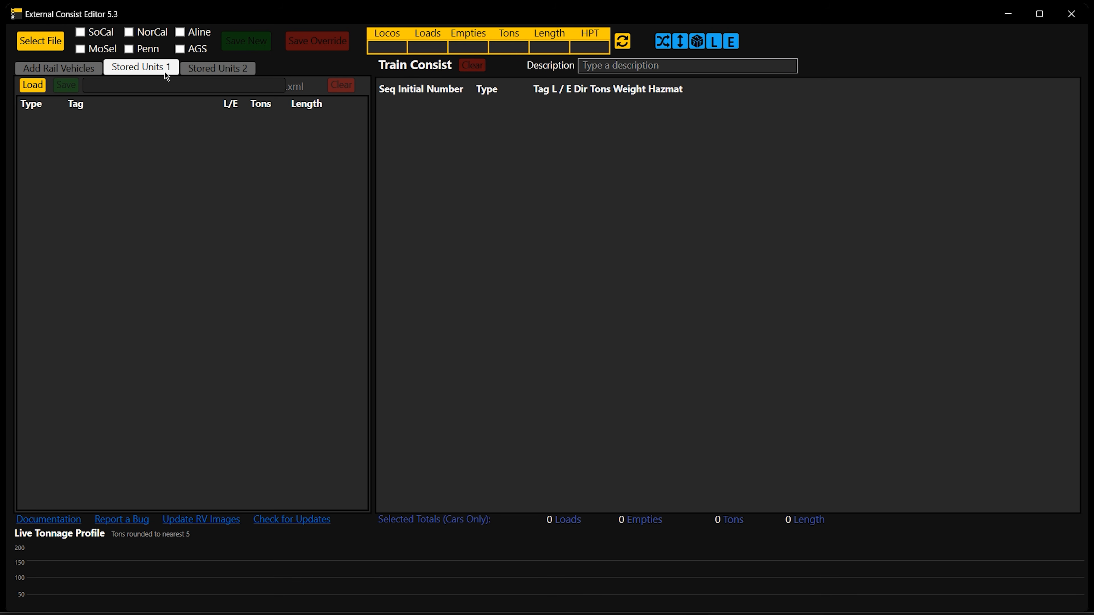
pyautogui.click(37, 89)
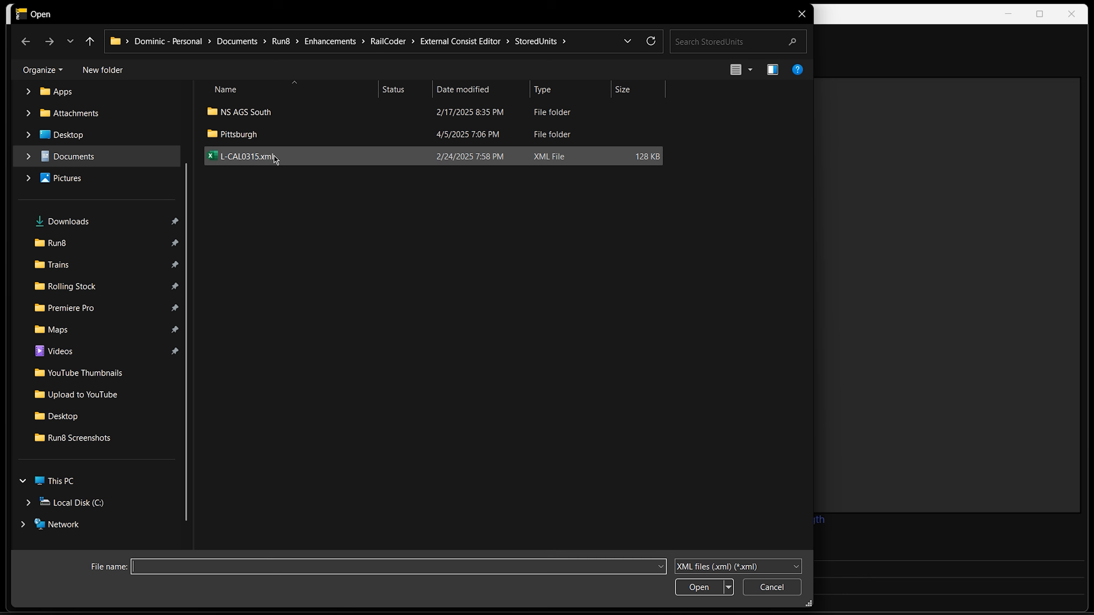
pyautogui.click(771, 589)
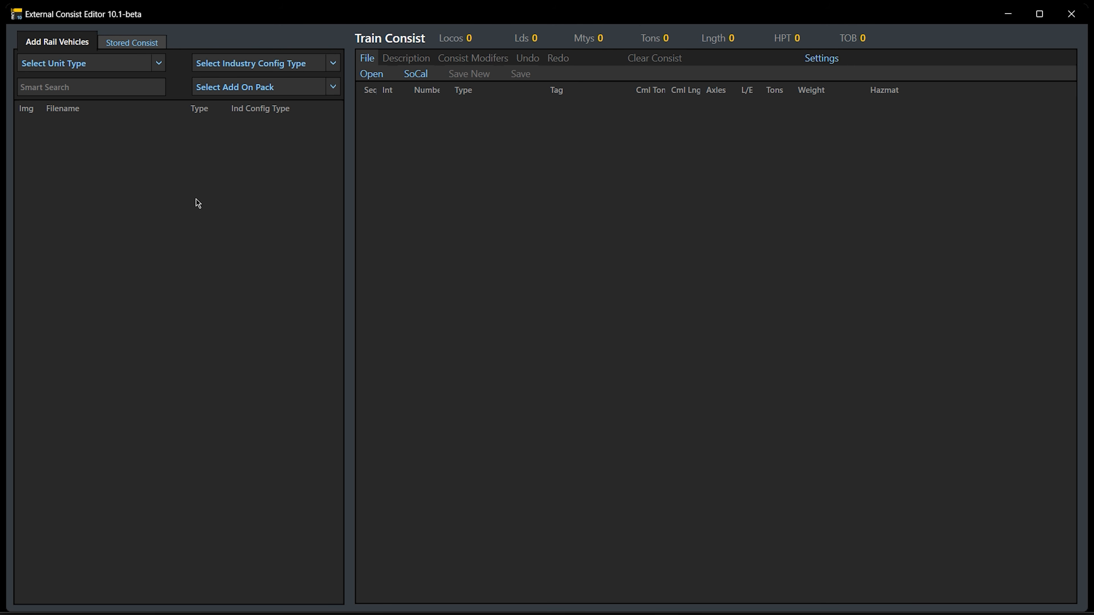
# In External Consist Editor 10.1-beta, load __LS917J.xml from the SouthernCA Trains folder as the stored consist
pyautogui.click(157, 48)
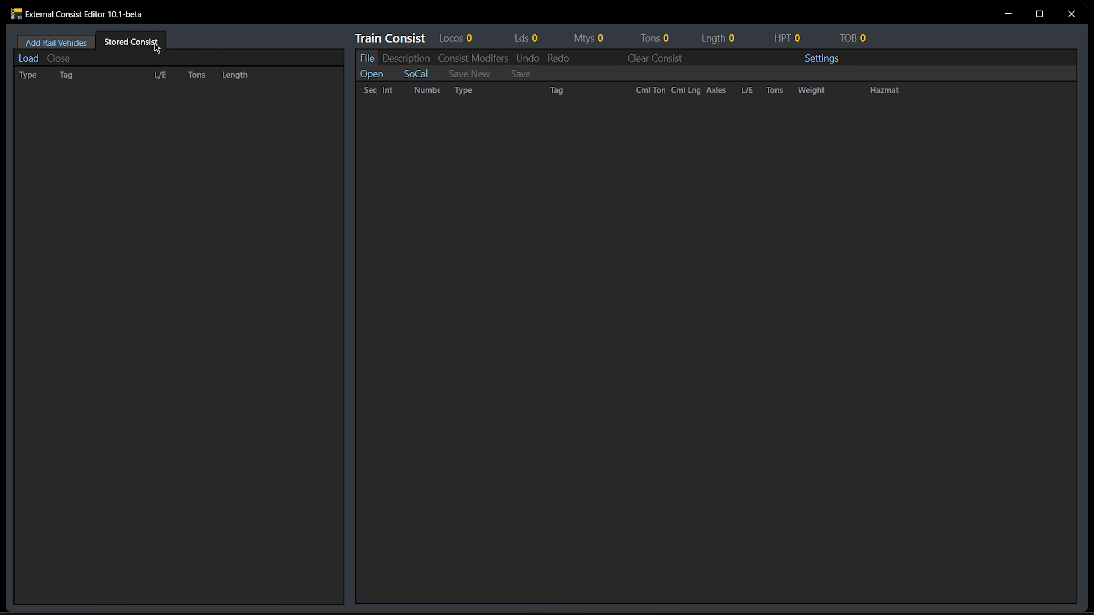
pyautogui.click(38, 63)
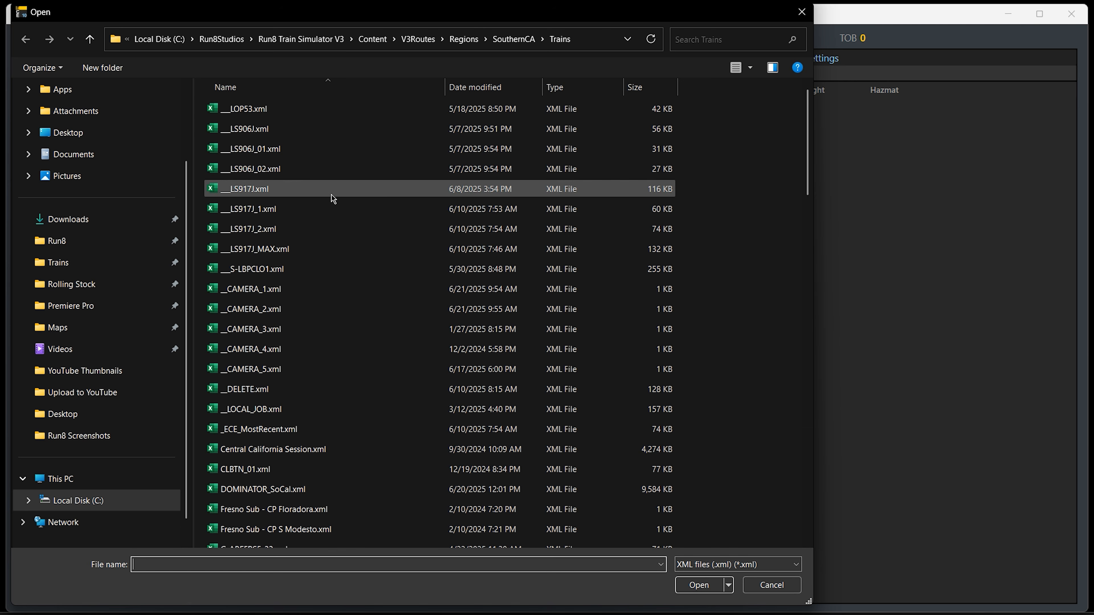
pyautogui.click(282, 194)
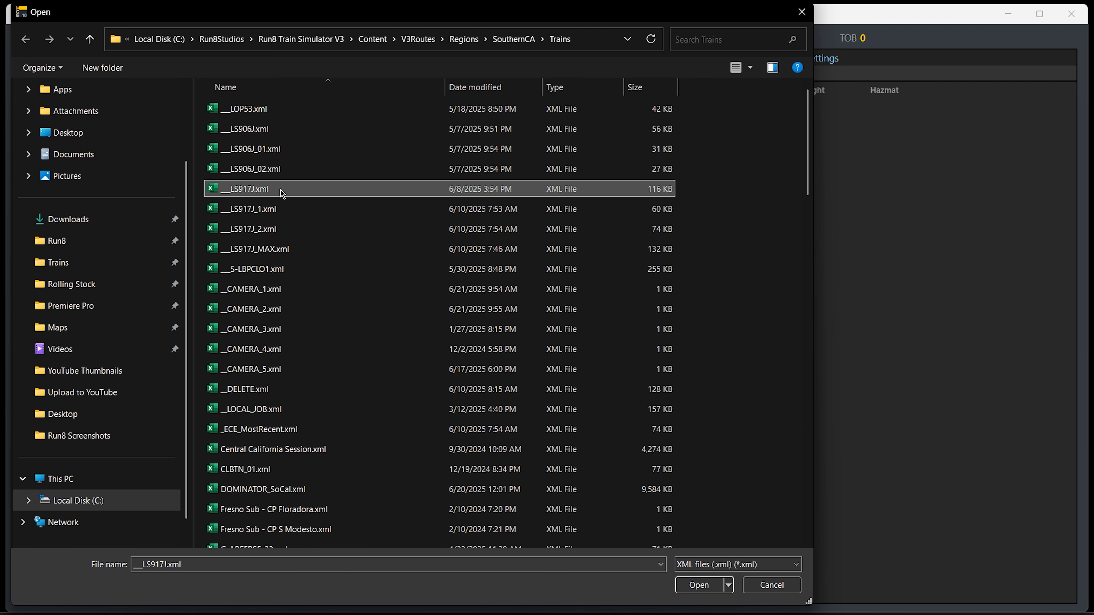
pyautogui.click(698, 587)
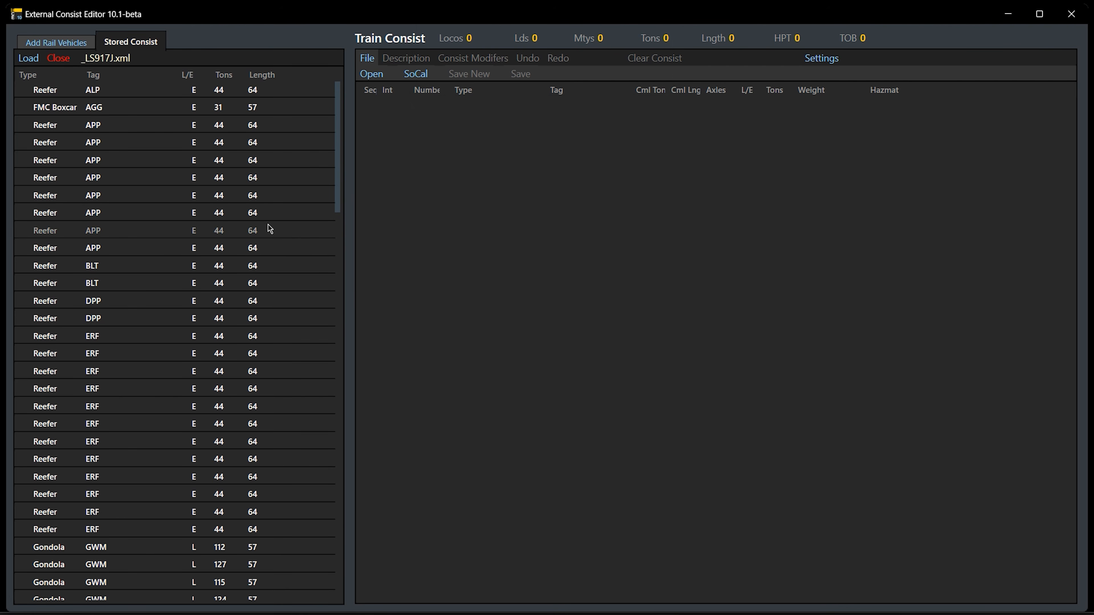
# Add the first six empty reefers tagged APP from the stored consist to the train consist
pyautogui.scroll(-5, 108, 226)
pyautogui.scroll(-20, 107, 233)
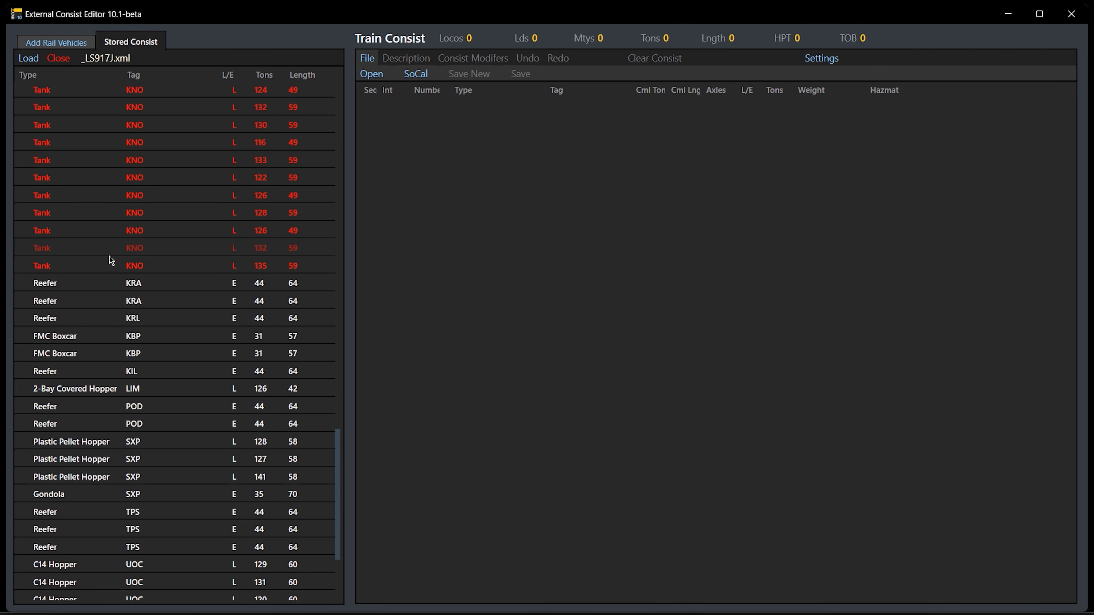
pyautogui.scroll(-3, 110, 260)
pyautogui.scroll(10, 115, 270)
pyautogui.scroll(15, 115, 271)
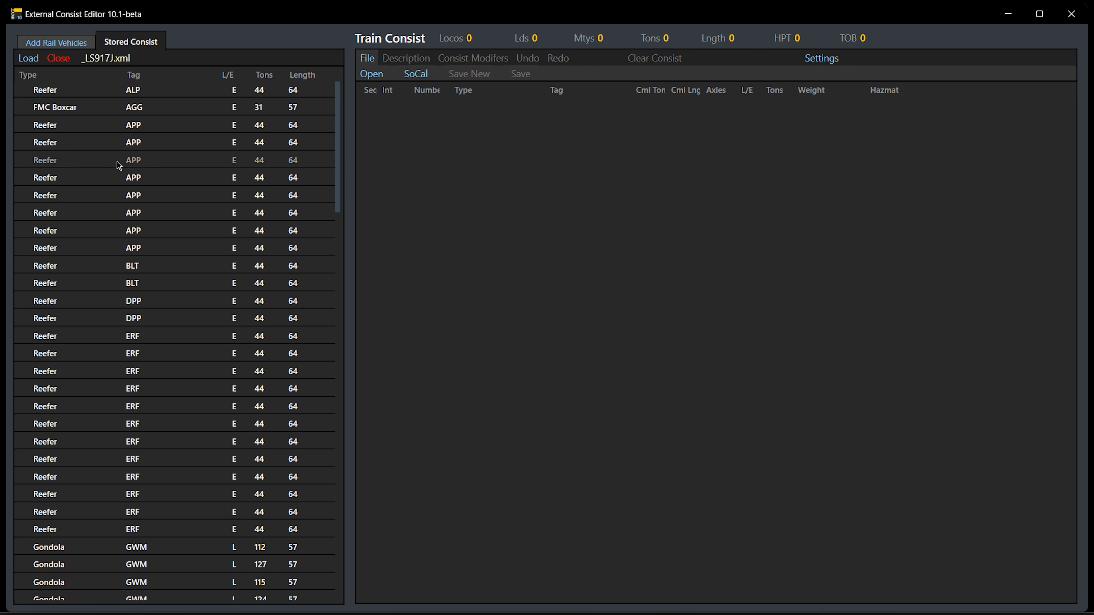
pyautogui.click(106, 129)
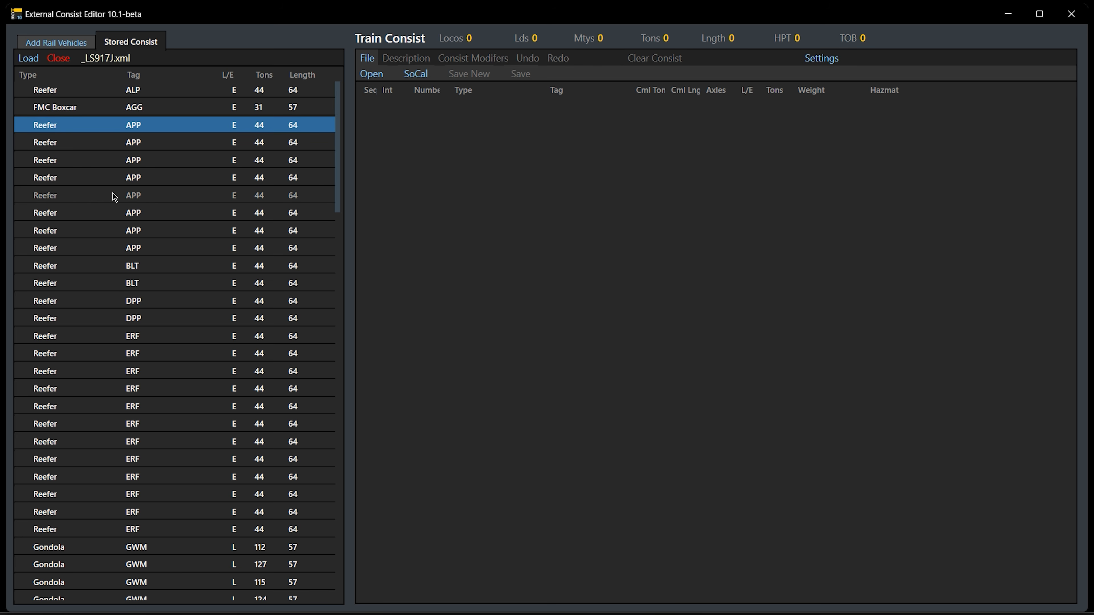
pyautogui.keyDown('shift'); pyautogui.click(107, 212); pyautogui.keyUp('shift')
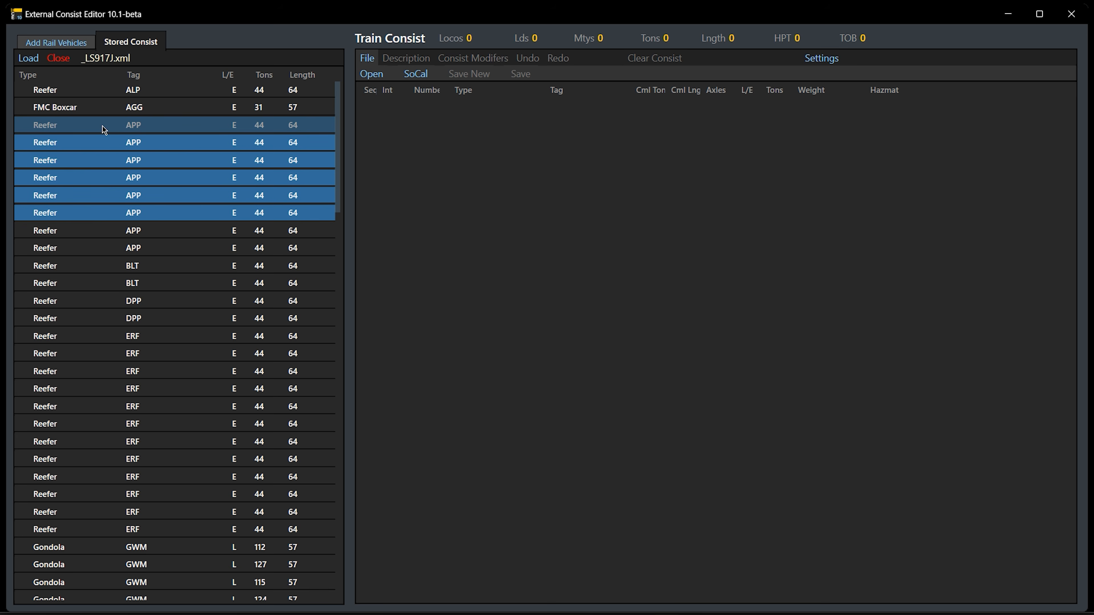
pyautogui.moveTo(130, 130); pyautogui.dragTo(445, 169)
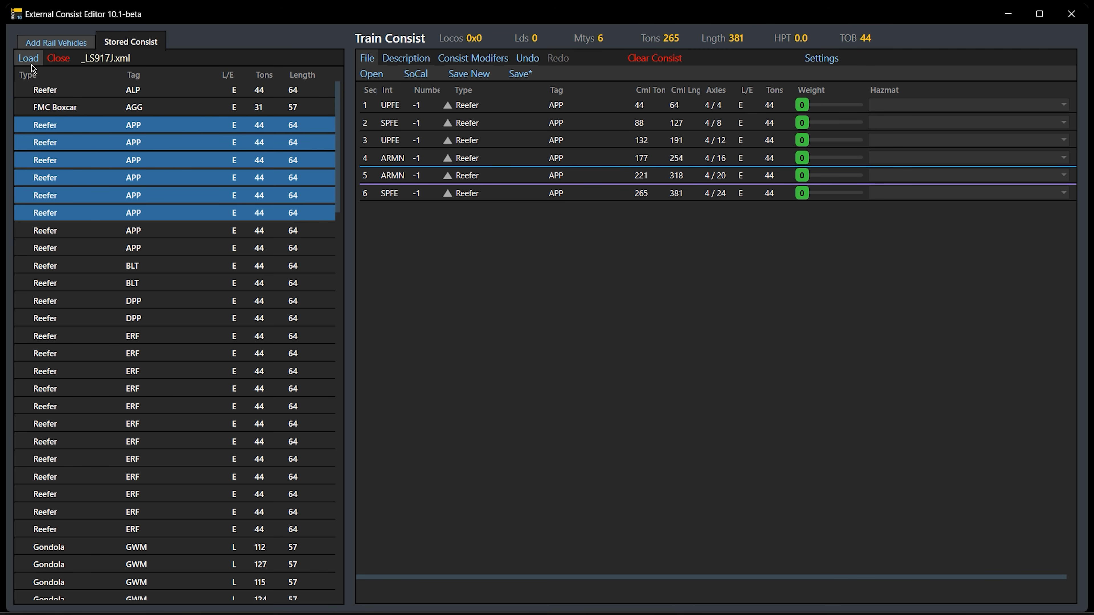
# Close the stored consist, load __LS917J.xml again and look through its cars
pyautogui.click(59, 62)
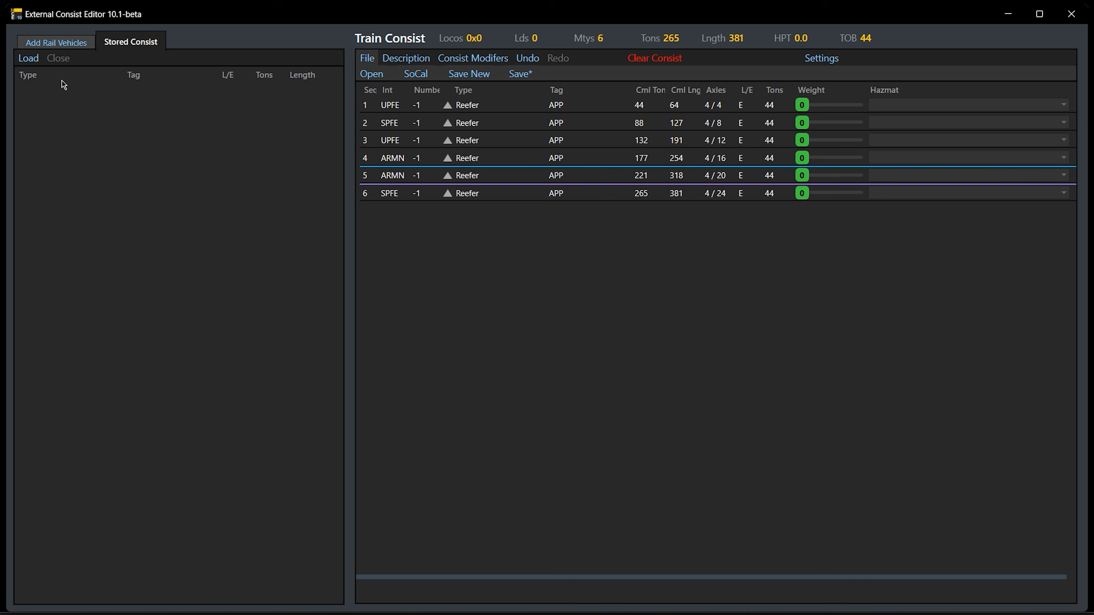
pyautogui.click(28, 60)
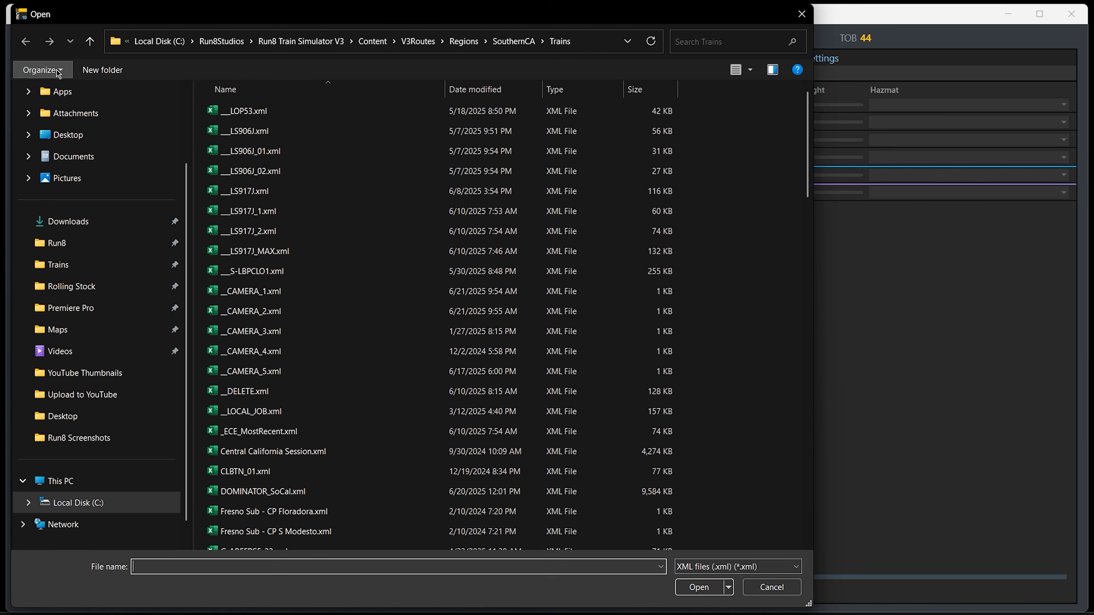
pyautogui.doubleClick(267, 194)
pyautogui.scroll(-5, 134, 169)
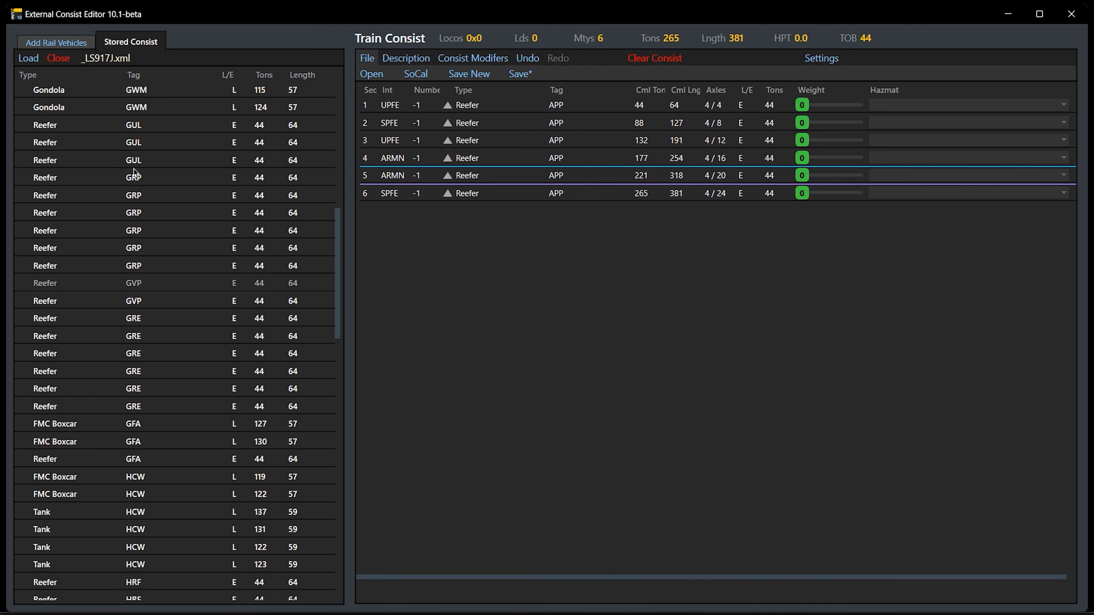
pyautogui.scroll(5, 135, 168)
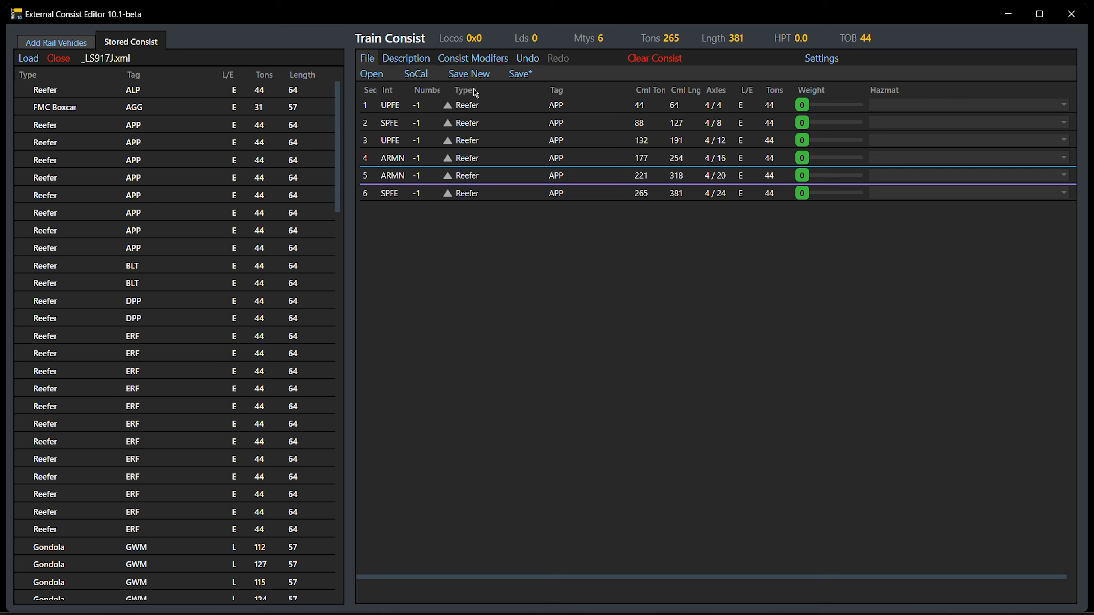
# Replace the stored consist with __LS906J.xml, agreeing to clear the one currently loaded
pyautogui.click(21, 62)
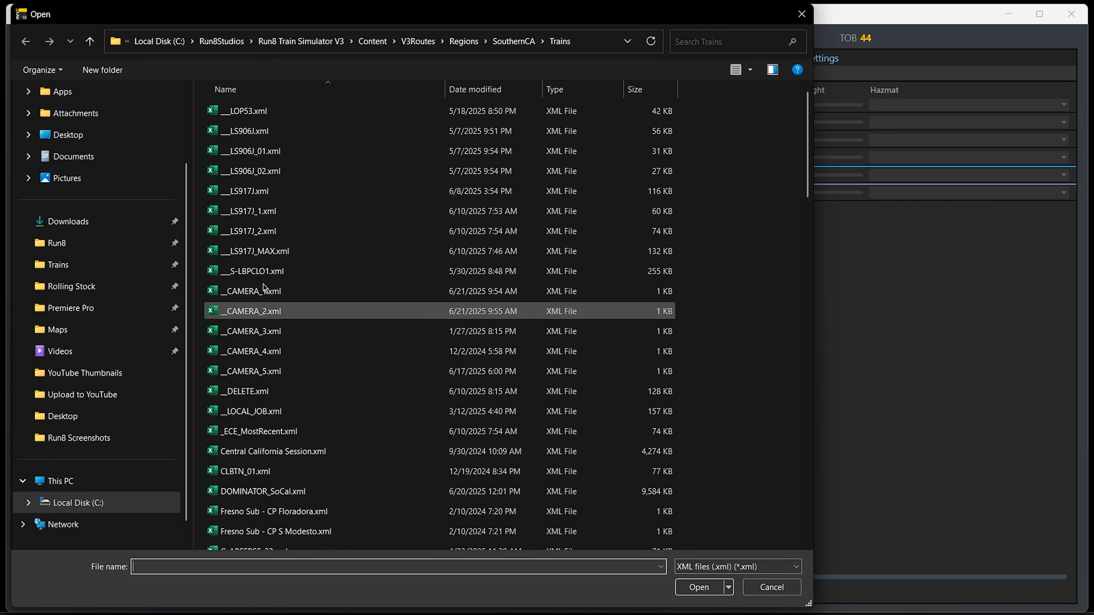
pyautogui.click(260, 132)
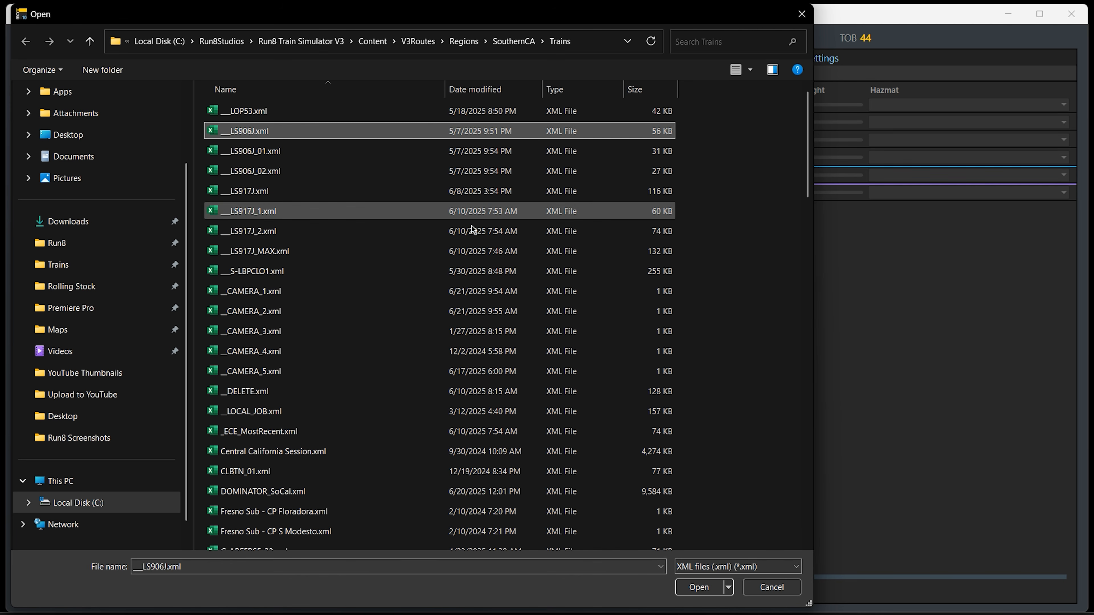
pyautogui.doubleClick(297, 137)
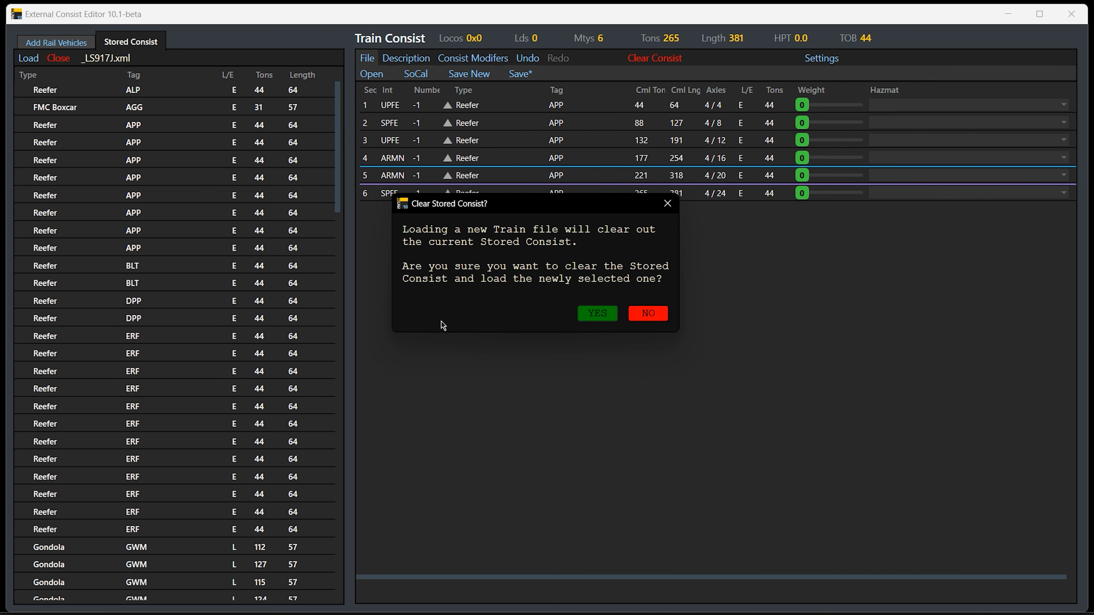
pyautogui.click(595, 314)
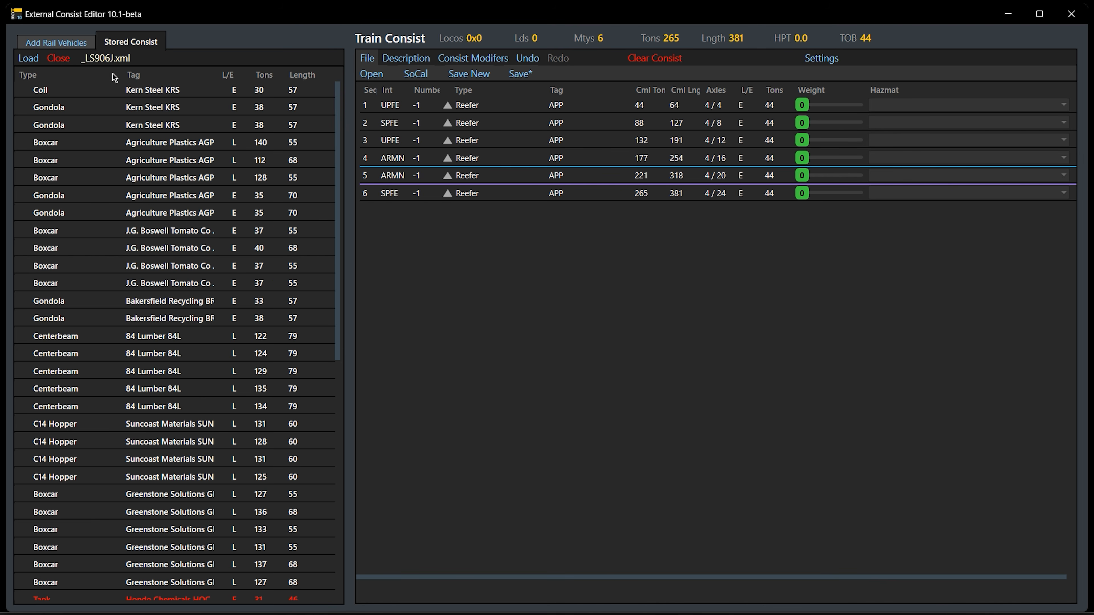
# Append the 128-ton Agriculture Plastics boxcar and the two gondolas below it from the stored consist to the train consist
pyautogui.scroll(-5, 118, 201)
pyautogui.scroll(5, 119, 217)
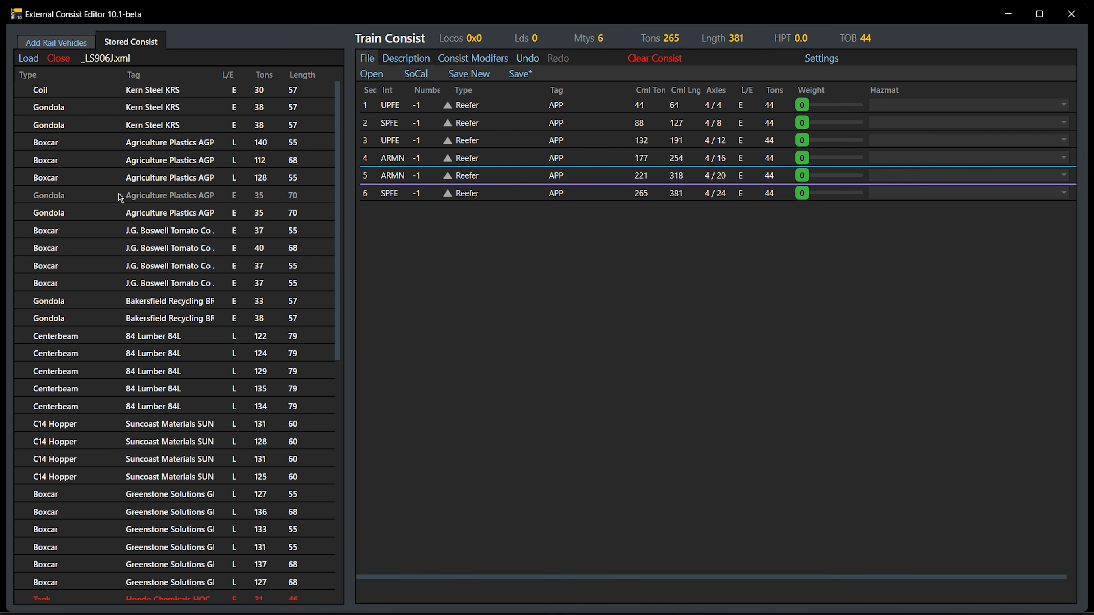
pyautogui.click(146, 184)
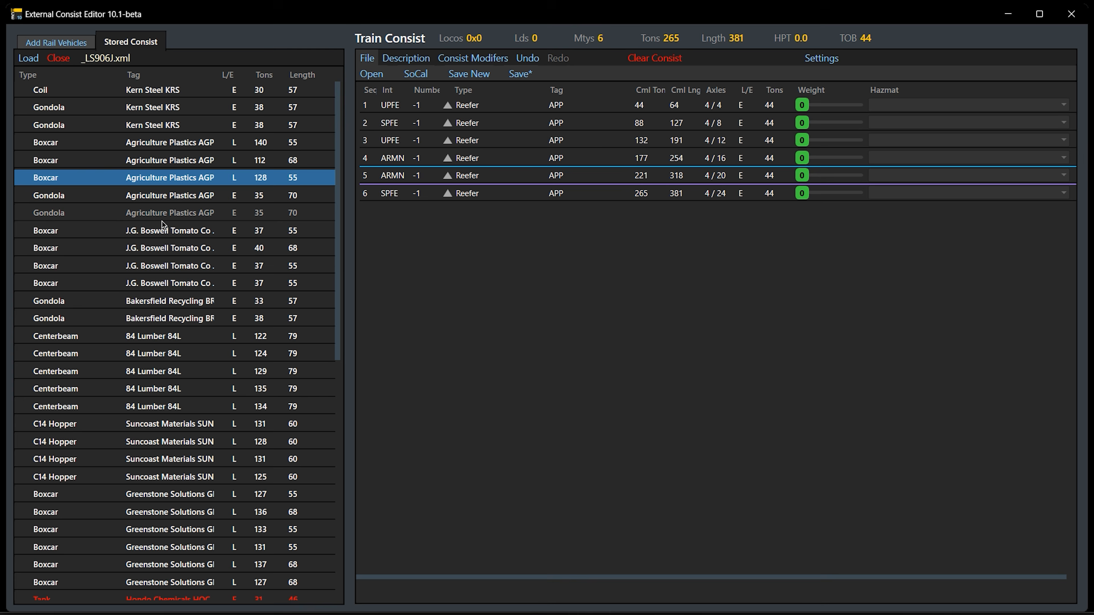
pyautogui.keyDown('shift'); pyautogui.click(177, 212); pyautogui.keyUp('shift')
pyautogui.moveTo(181, 189); pyautogui.dragTo(544, 276)
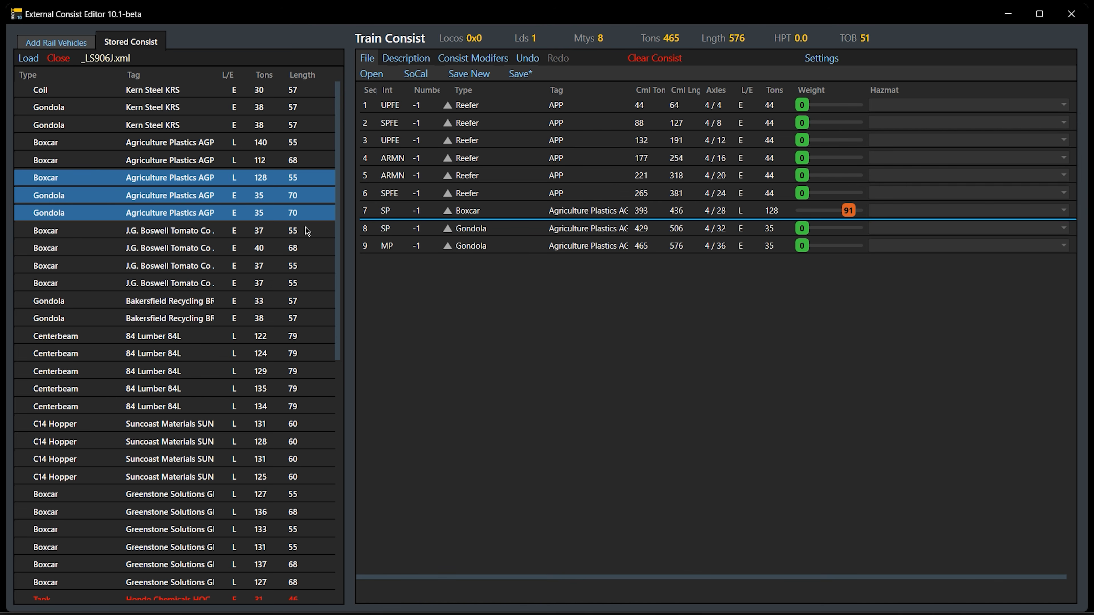
pyautogui.click(99, 166)
# Close the stored consist and clear the train consist
pyautogui.click(59, 58)
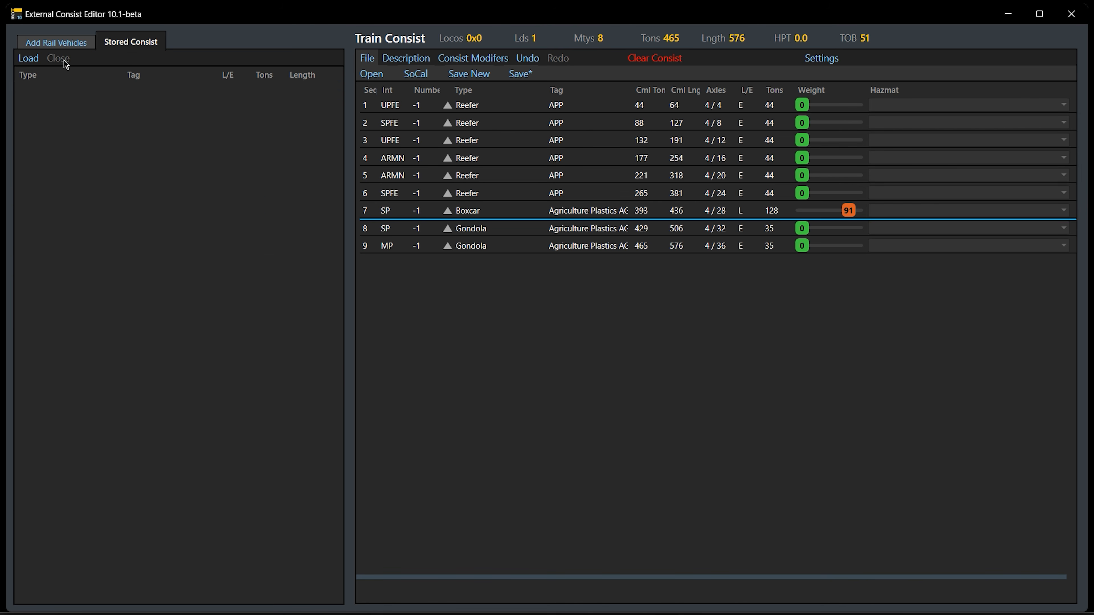
pyautogui.click(664, 65)
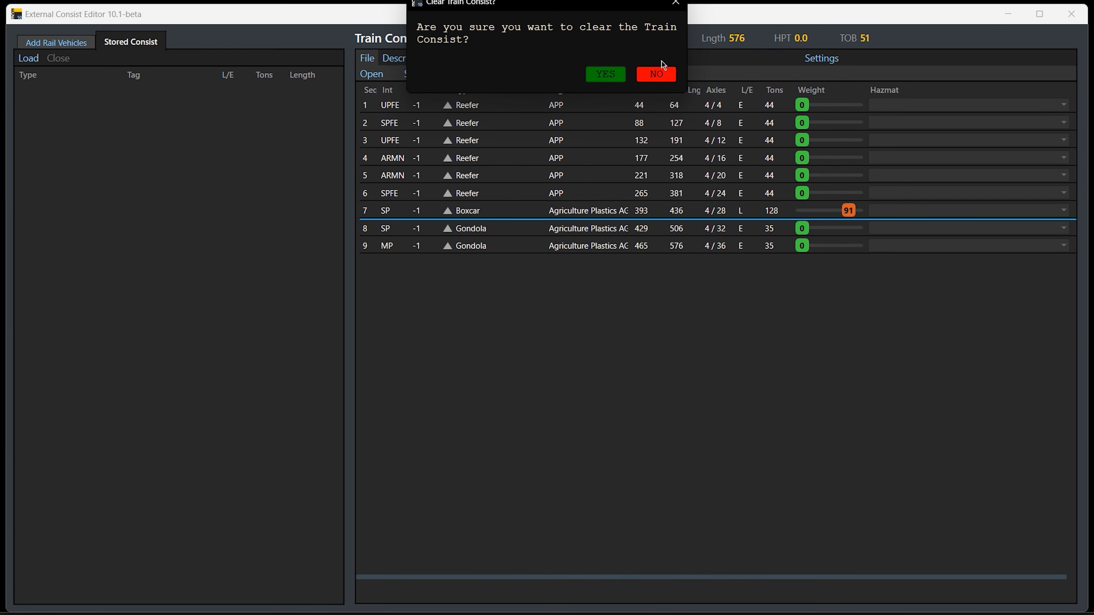
pyautogui.click(660, 67)
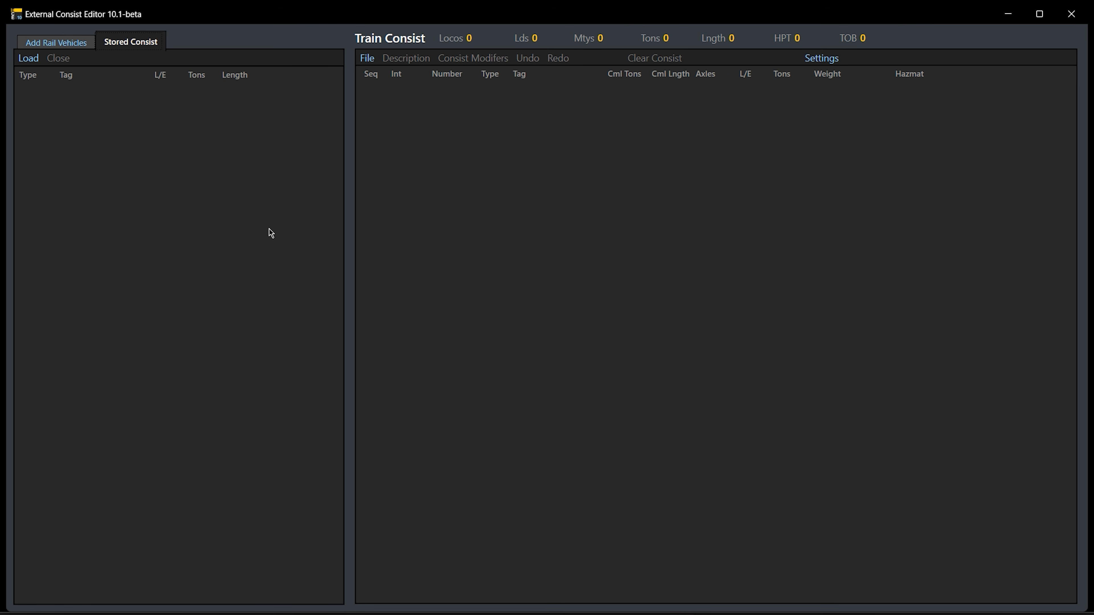
# Filter the rail vehicles to unit type C44-9W and add the R8_C449W_SP01 locomotive to the train consist
pyautogui.click(79, 49)
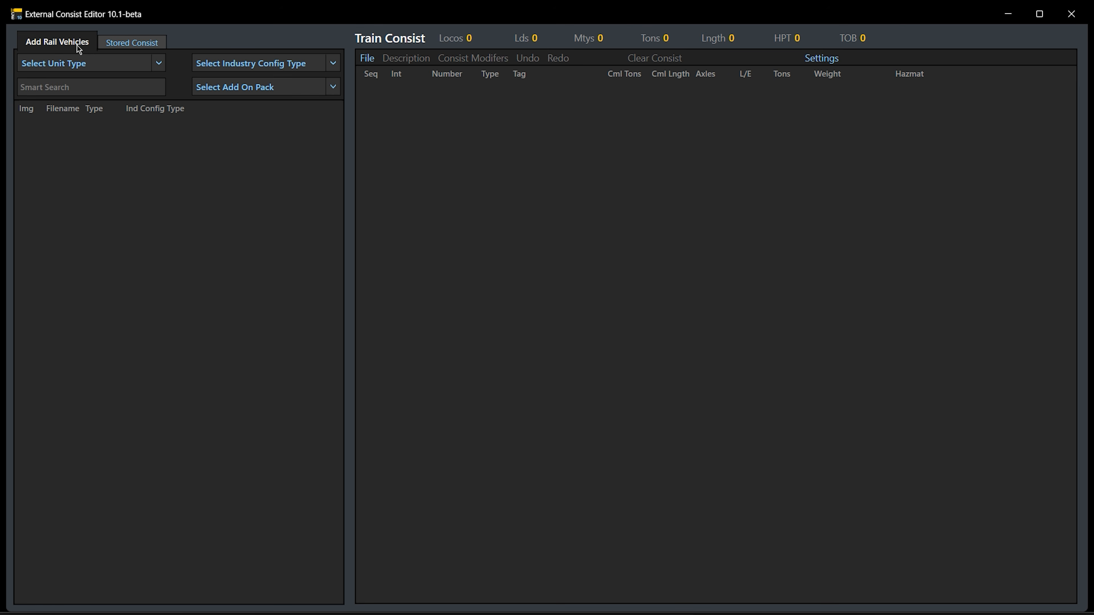
pyautogui.click(159, 64)
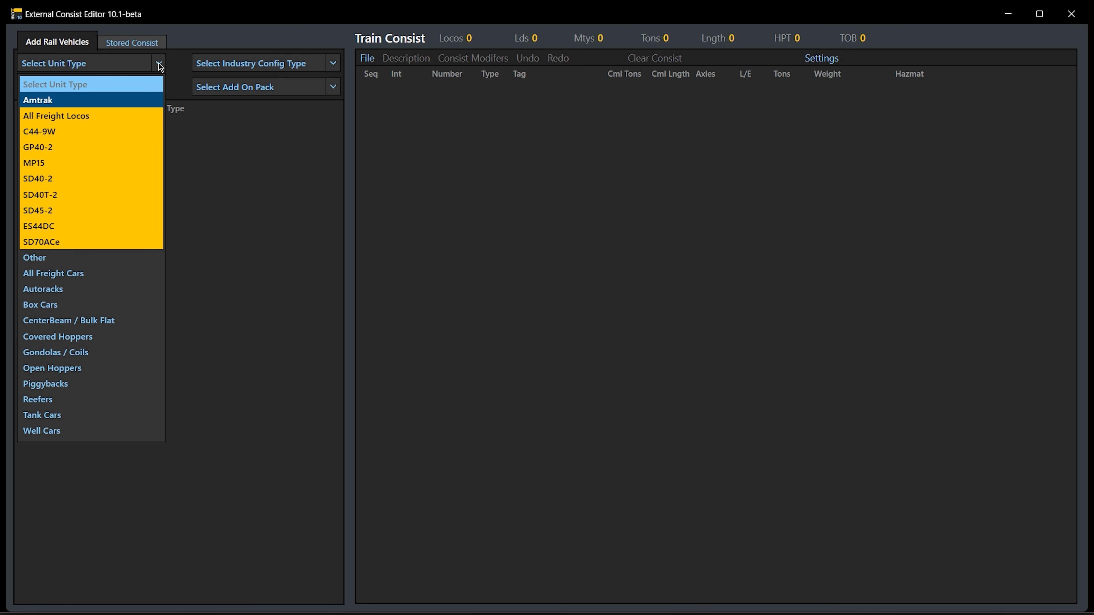
pyautogui.click(123, 134)
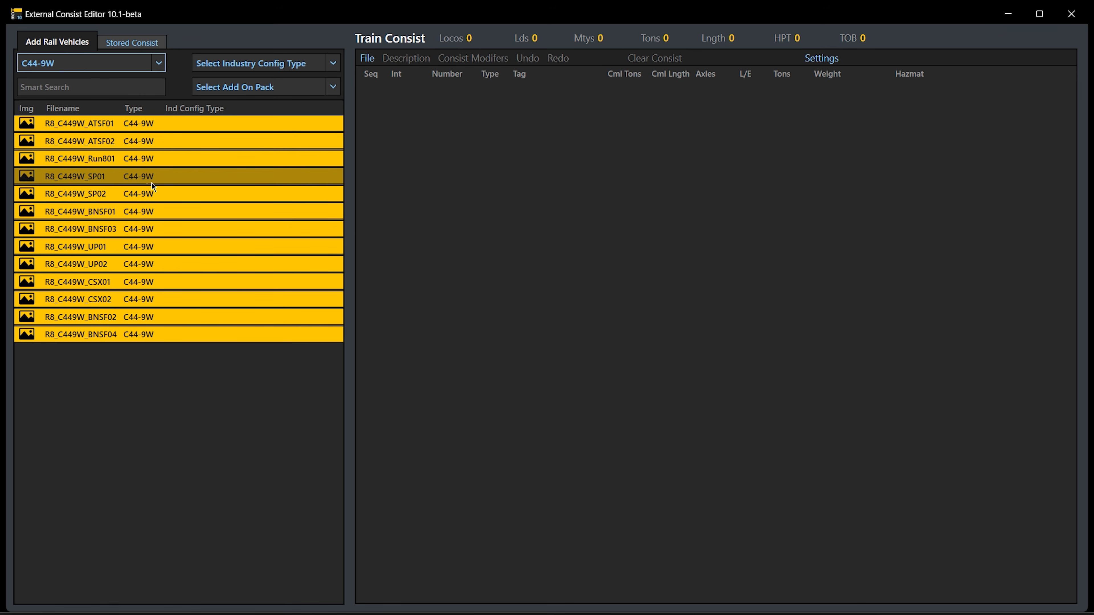
pyautogui.moveTo(153, 186); pyautogui.dragTo(505, 164)
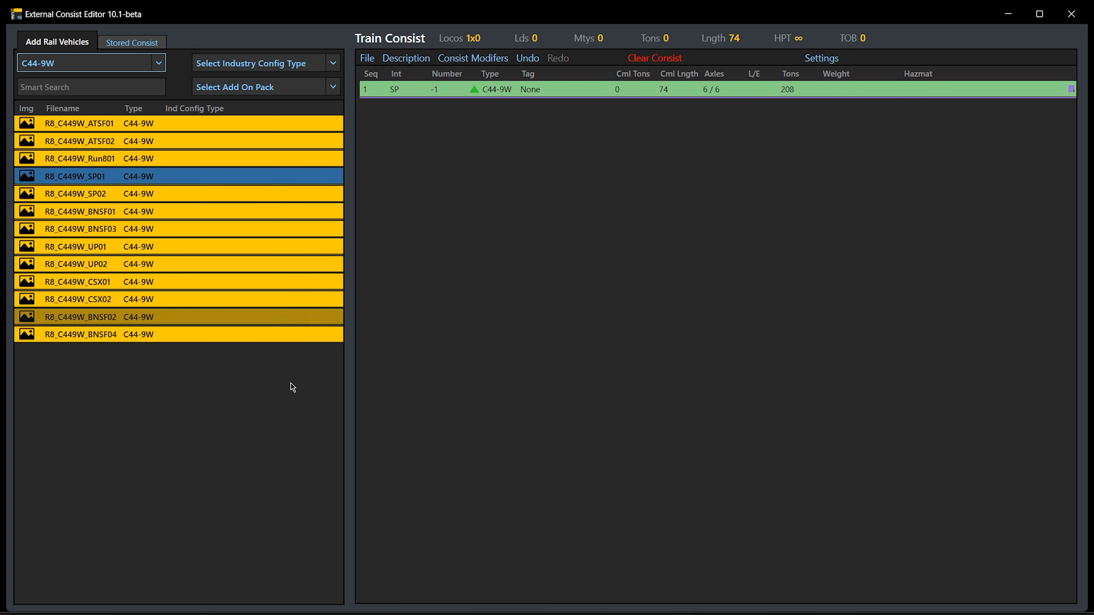
# Filter the rail vehicles to Covered Hoppers and add 65 R8_C14Hopper_BNSF01 cars behind the locomotive
pyautogui.click(160, 64)
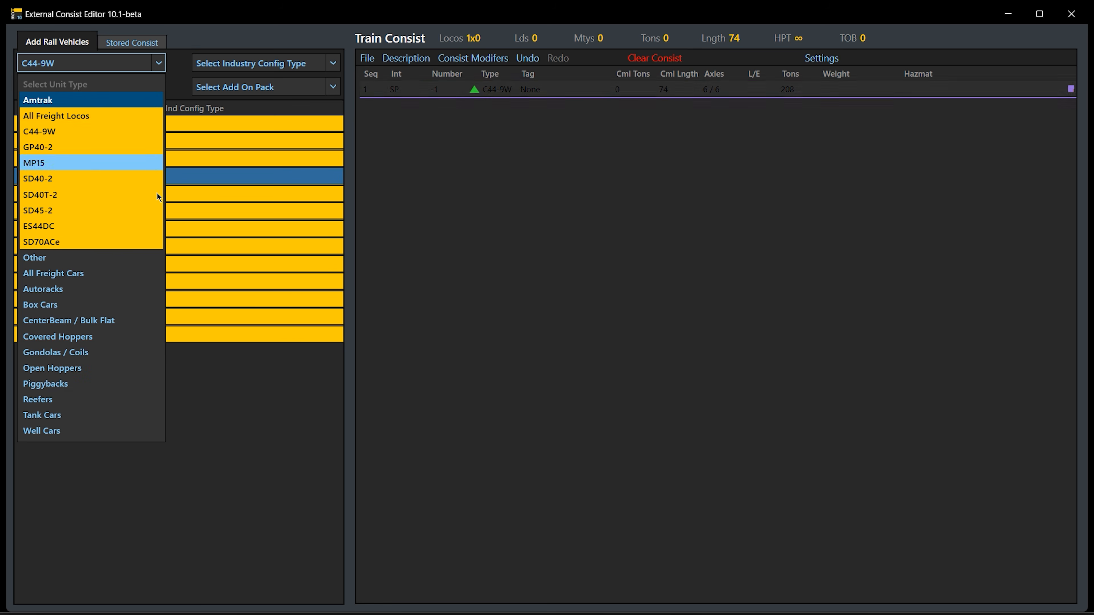
pyautogui.click(131, 335)
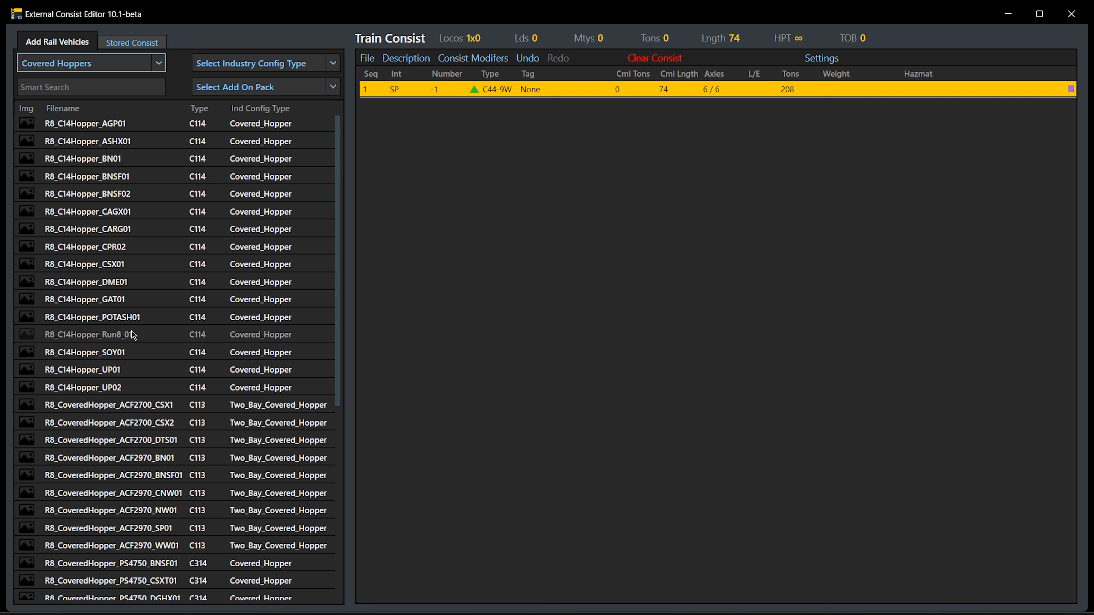
pyautogui.click(144, 184)
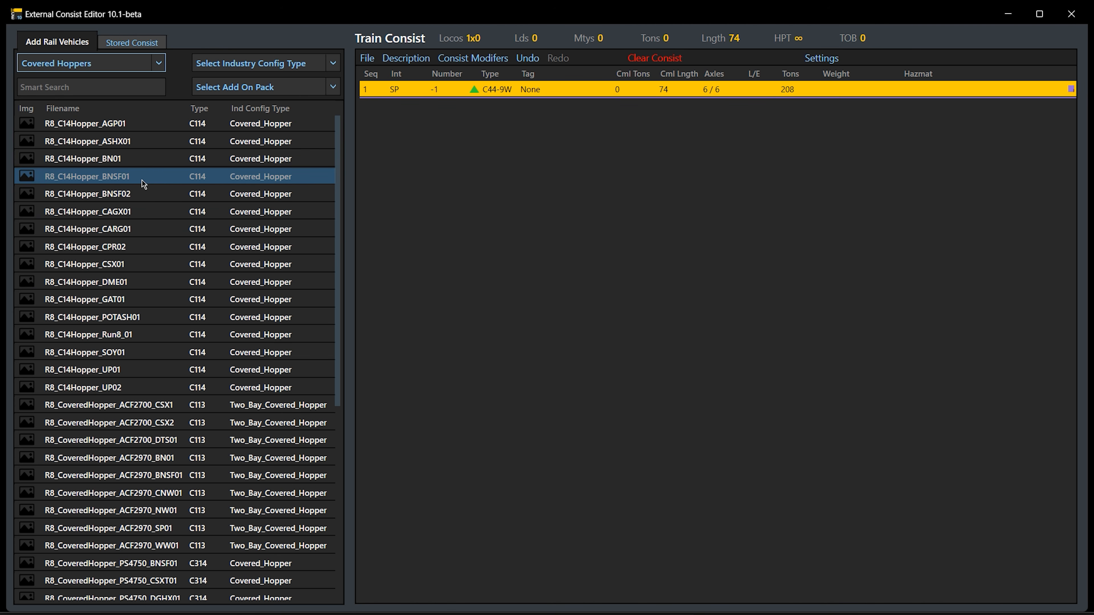
pyautogui.click(160, 180)
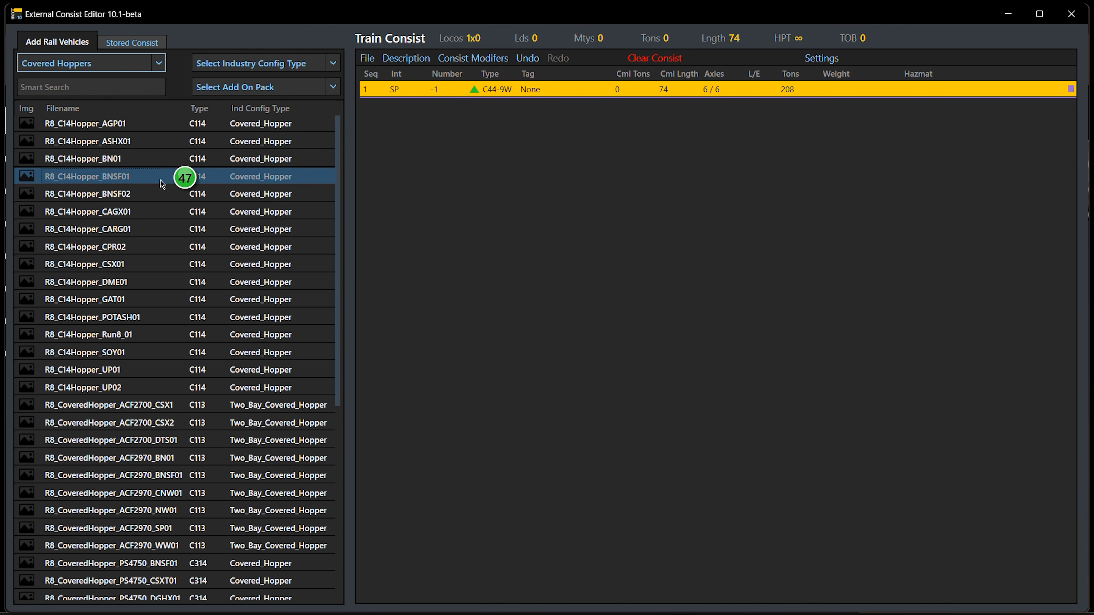
pyautogui.scroll(11, 161, 181)
pyautogui.scroll(8, 160, 180)
pyautogui.moveTo(169, 176); pyautogui.dragTo(486, 185)
pyautogui.moveTo(154, 178); pyautogui.dragTo(464, 187)
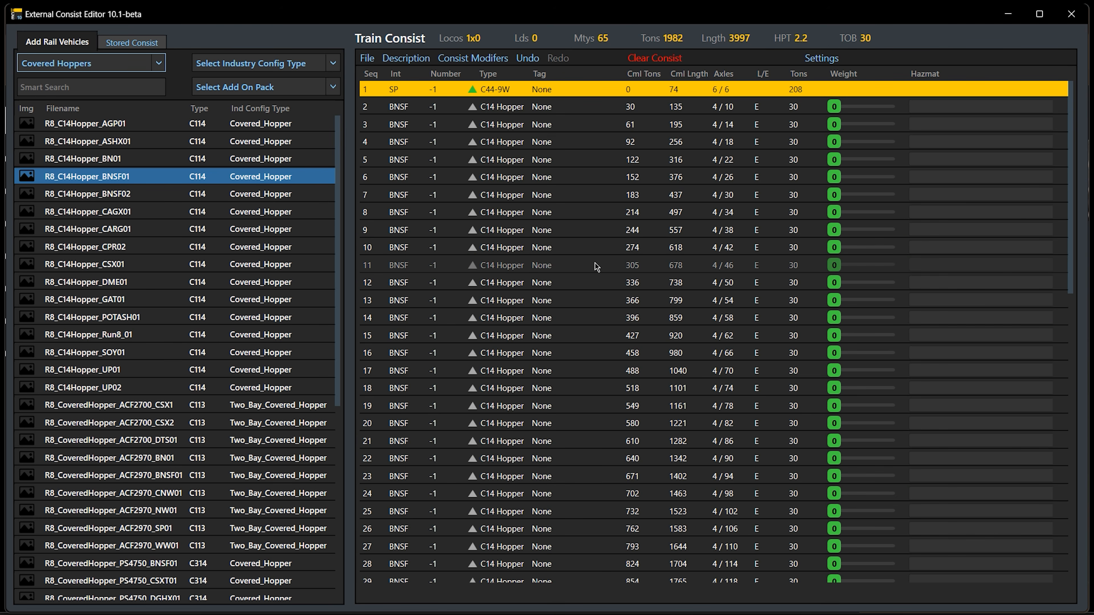
# Undo the 65-hopper addition and add 25 R8_C14Hopper_BNSF01 cars behind the locomotive
pyautogui.scroll(-4, 594, 263)
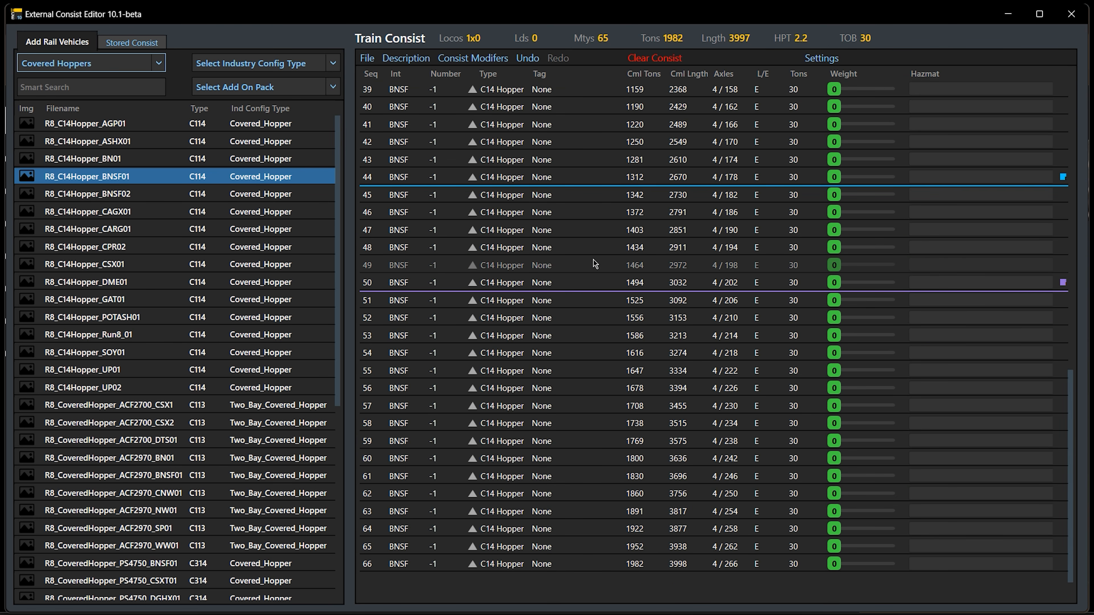
pyautogui.hotkey('ctrl', 'z')
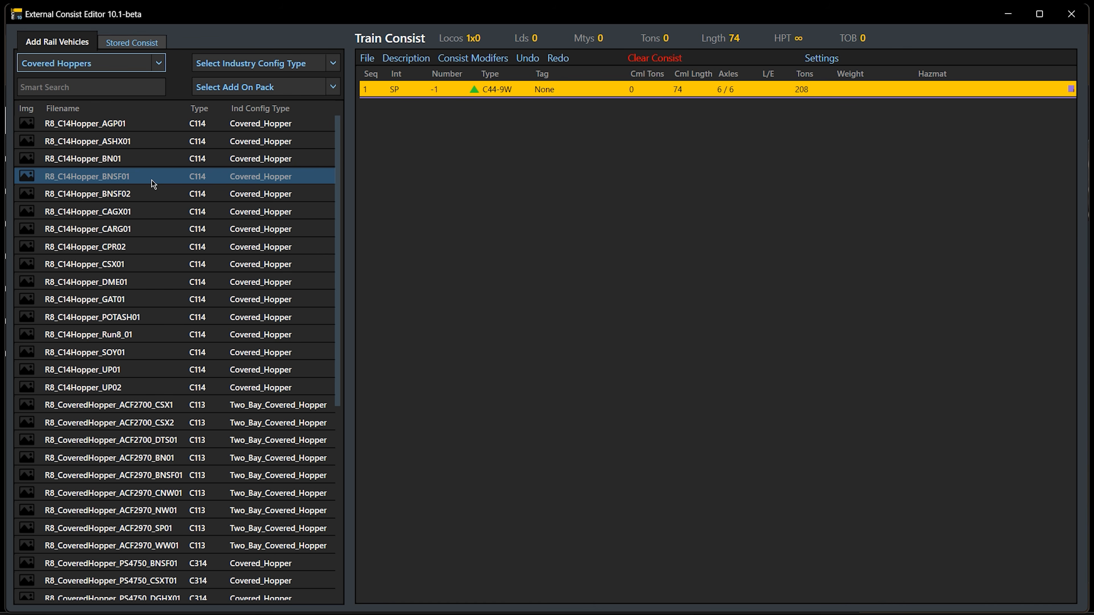
pyautogui.moveTo(142, 182); pyautogui.dragTo(522, 178)
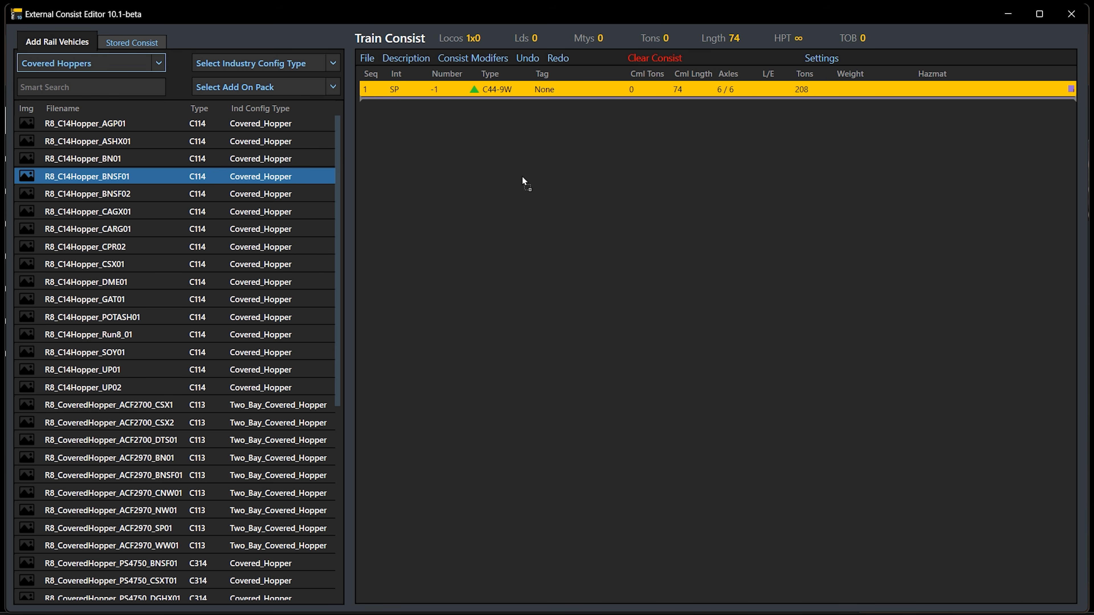
pyautogui.moveTo(160, 179); pyautogui.dragTo(419, 176)
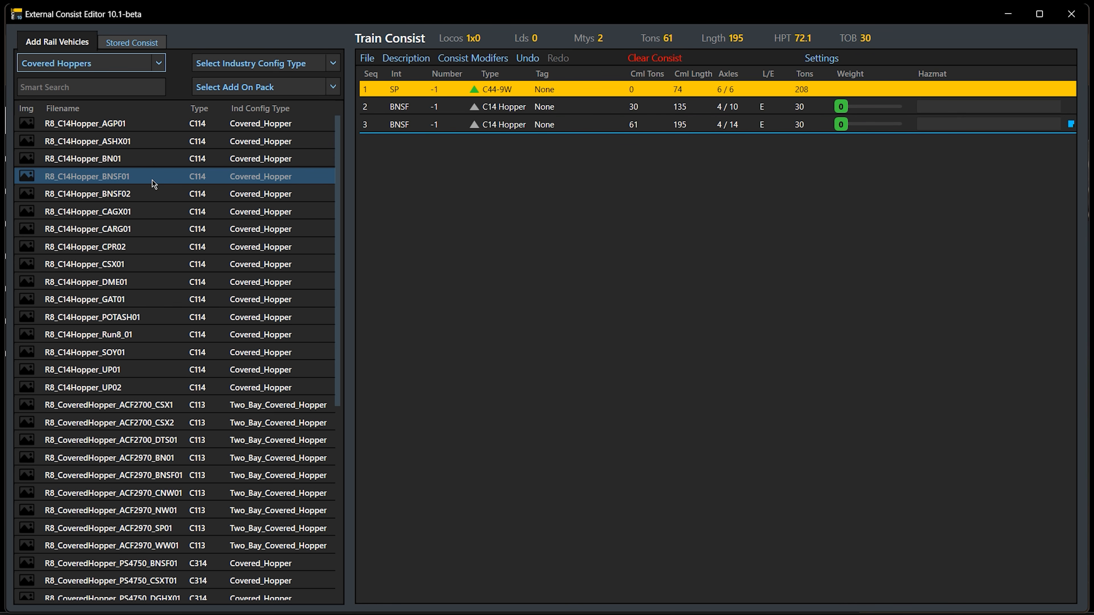
pyautogui.press('Return')
pyautogui.press('Return')
pyautogui.press('Return')
pyautogui.press('Return')
pyautogui.press('Return')
pyautogui.press('Return')
pyautogui.press('Return')
pyautogui.press('Return')
pyautogui.press('Return')
pyautogui.press('Return')
pyautogui.press('Return')
pyautogui.press('Return')
pyautogui.press('Return')
pyautogui.press('Return')
pyautogui.press('Return')
pyautogui.press('Return')
pyautogui.press('Return')
pyautogui.press('Return')
pyautogui.press('Return')
pyautogui.press('Return')
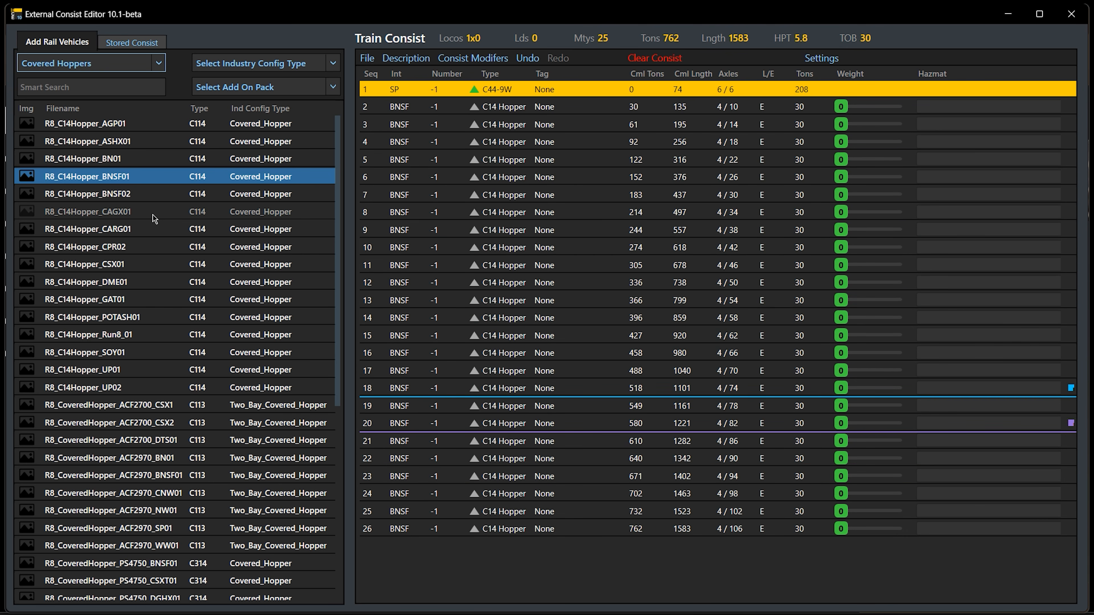
# Try selecting several consecutive covered hoppers in the rail vehicle list, starting at R8_C14Hopper_BNSF01
pyautogui.keyDown('shift'); pyautogui.click(146, 217); pyautogui.keyUp('shift')
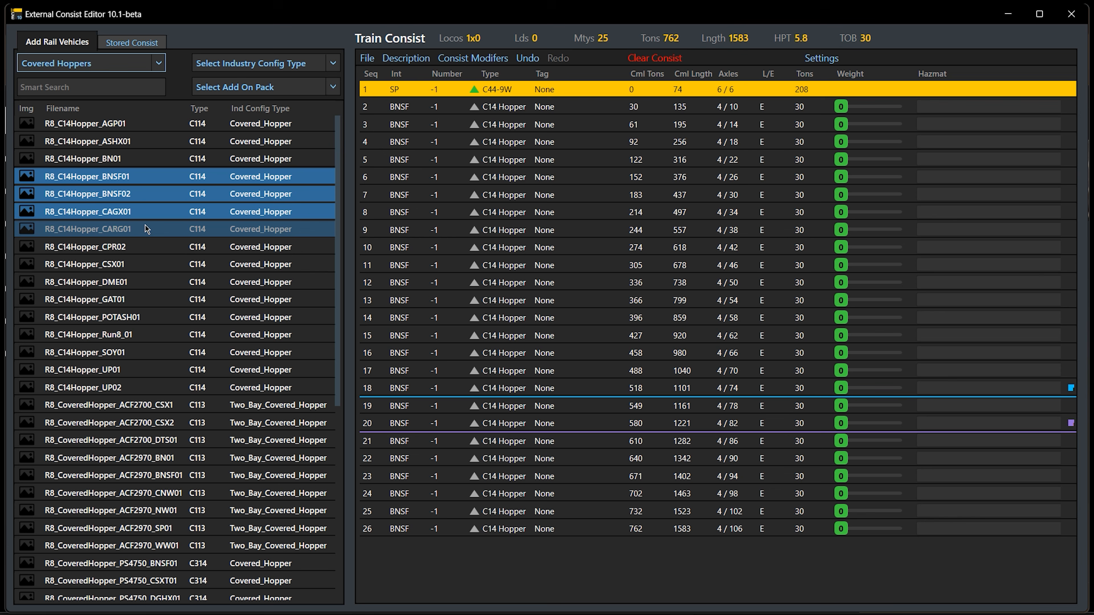
pyautogui.keyDown('shift'); pyautogui.click(145, 224); pyautogui.keyUp('shift')
pyautogui.scroll(-6, 146, 213)
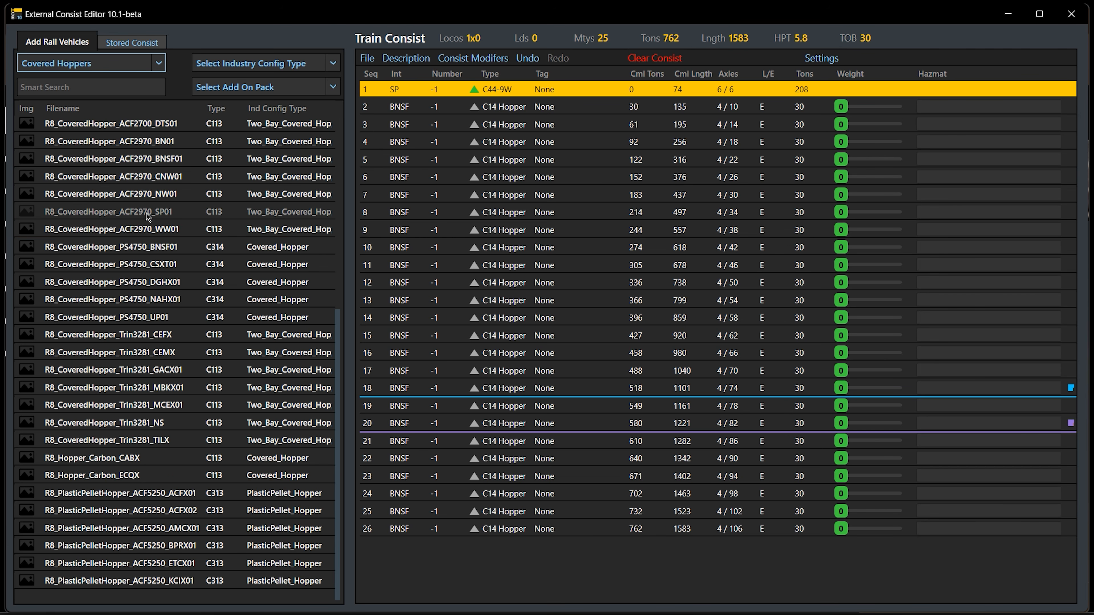
pyautogui.scroll(6, 146, 212)
# Clear the train consist and add 17 R8_C14Hopper_CSX01 covered hoppers to it
pyautogui.click(144, 268)
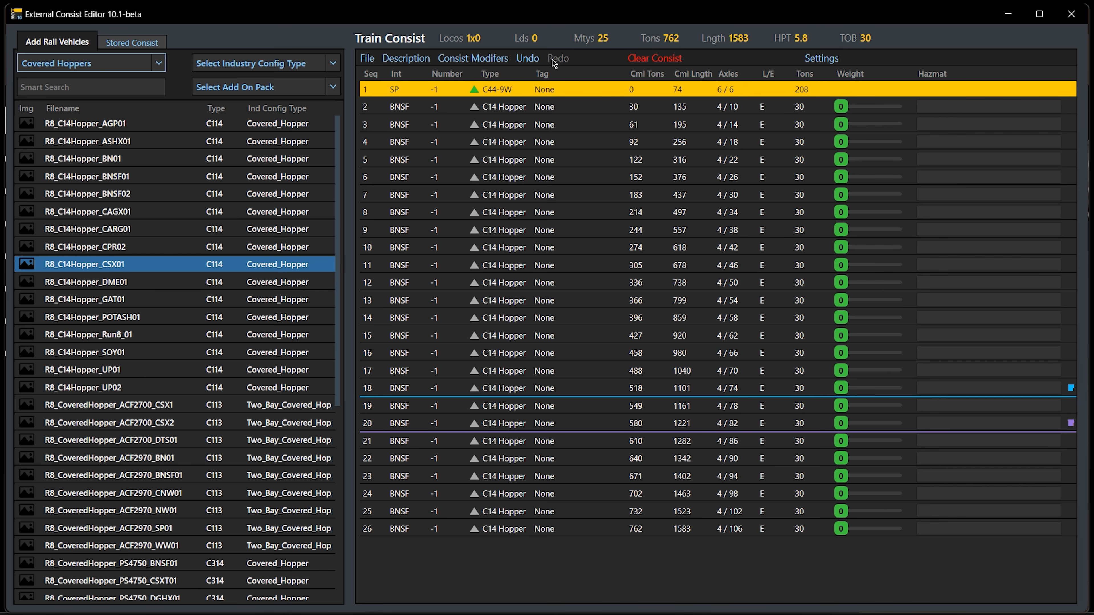
pyautogui.click(654, 58)
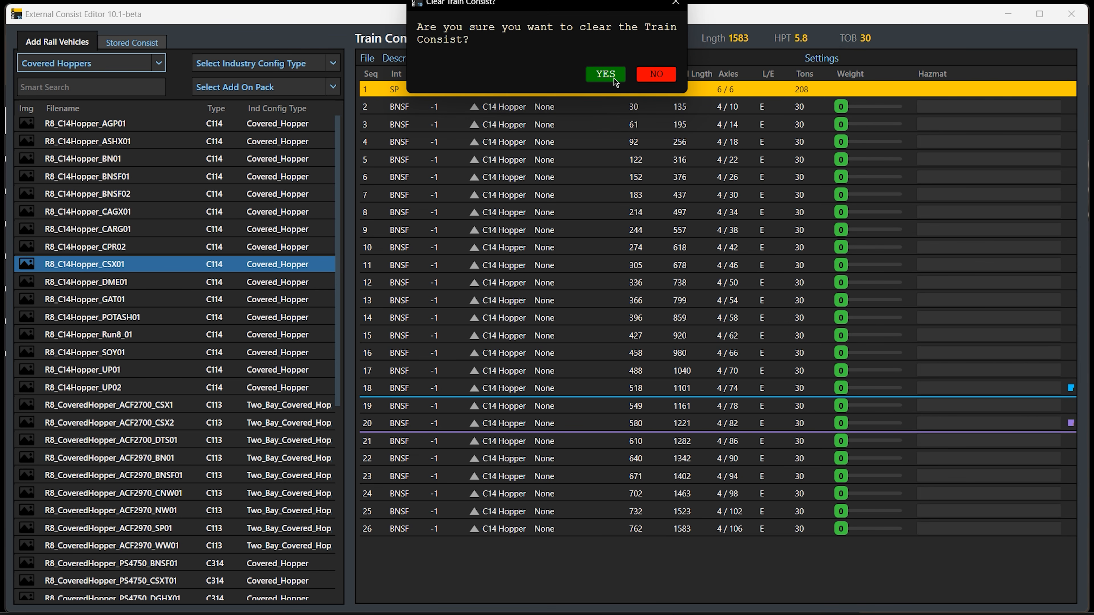
pyautogui.click(605, 75)
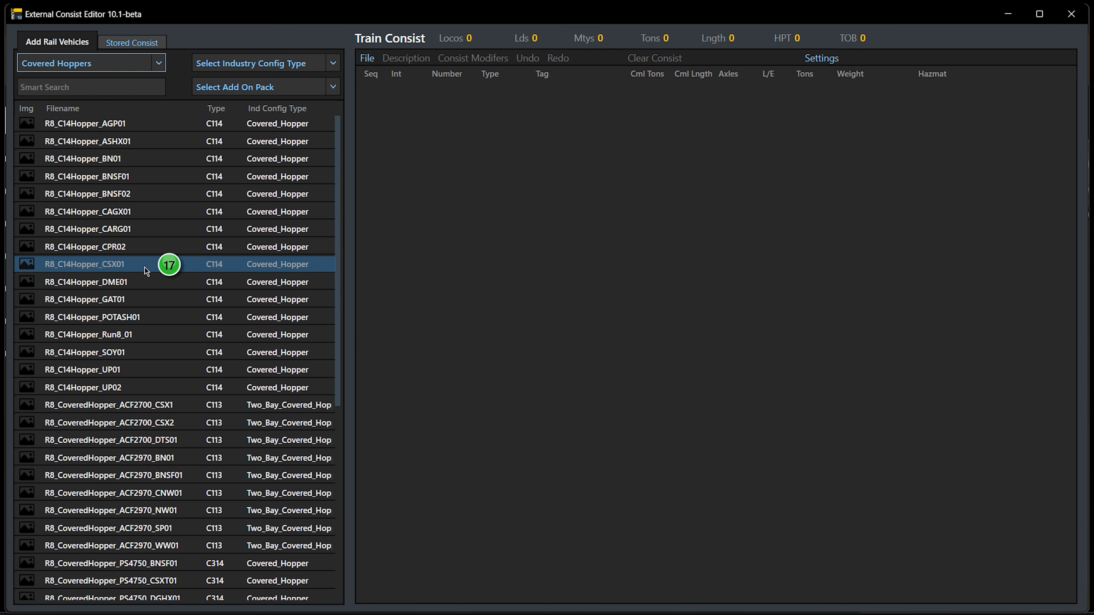
pyautogui.moveTo(144, 268); pyautogui.dragTo(439, 274)
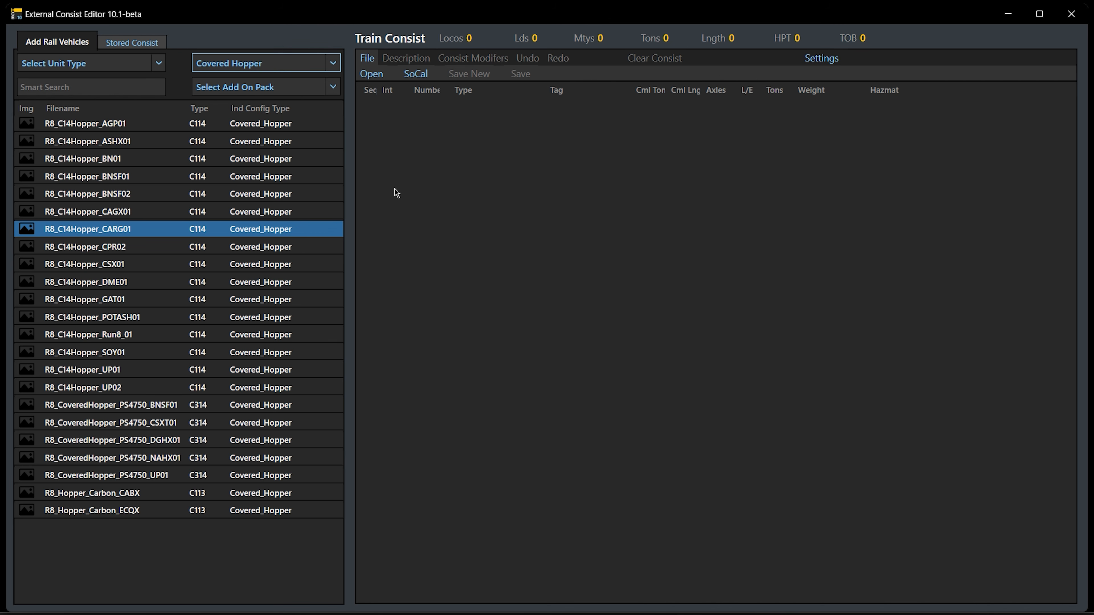
# Open the train file ___LS906J.xml from the SouthernCA Trains folder as the train consist
pyautogui.click(372, 61)
pyautogui.click(372, 61)
pyautogui.click(375, 77)
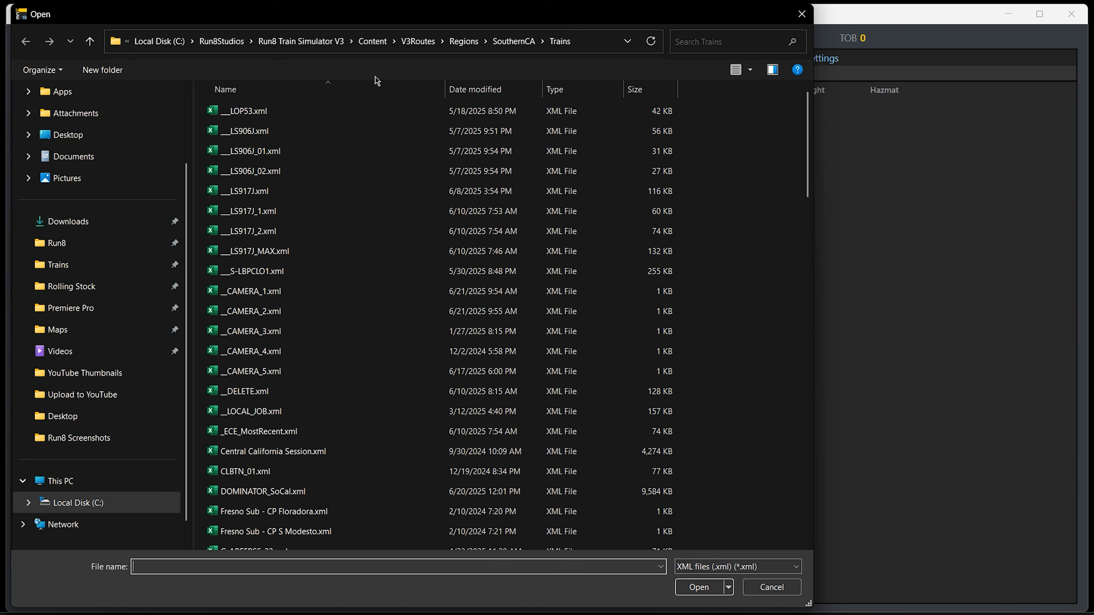
pyautogui.click(303, 136)
pyautogui.doubleClick(302, 139)
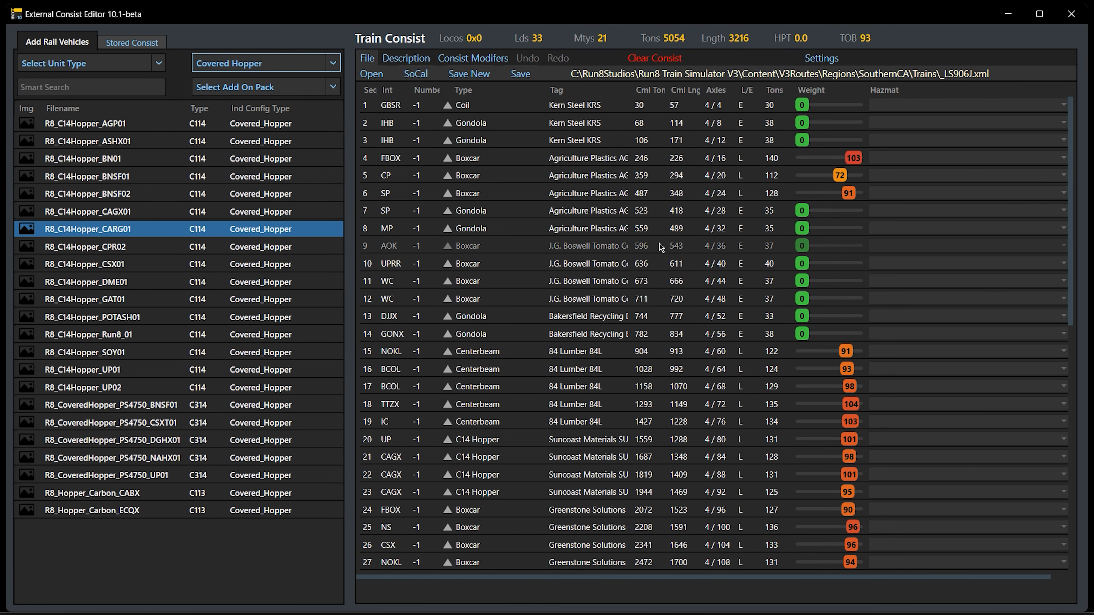
# Review the loaded consist and apply Random Shuffle to the order of all its cars
pyautogui.scroll(-9, 577, 129)
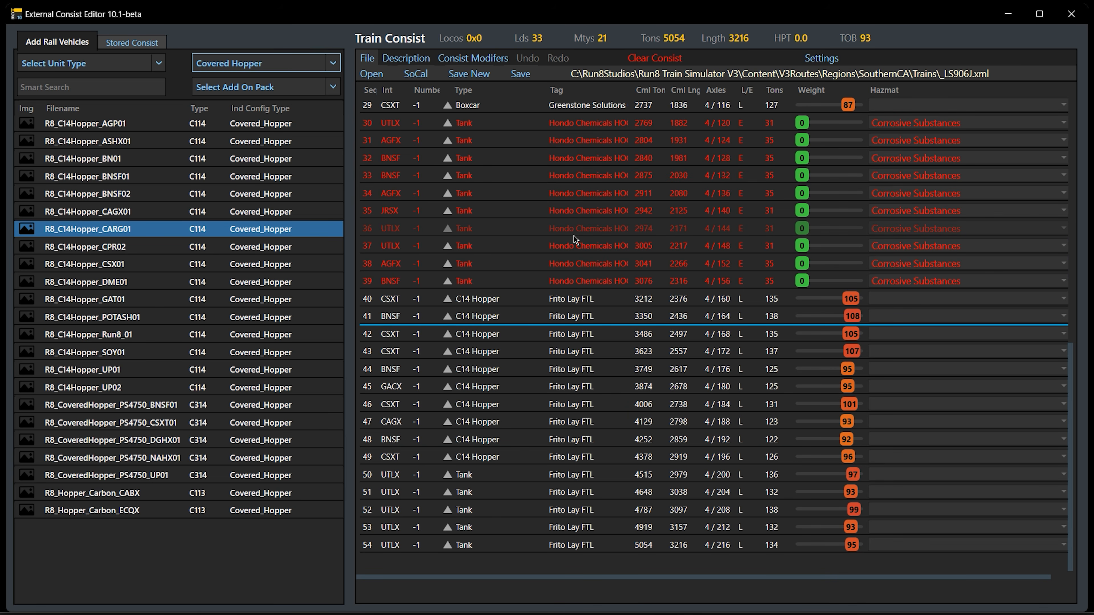
pyautogui.scroll(9, 573, 236)
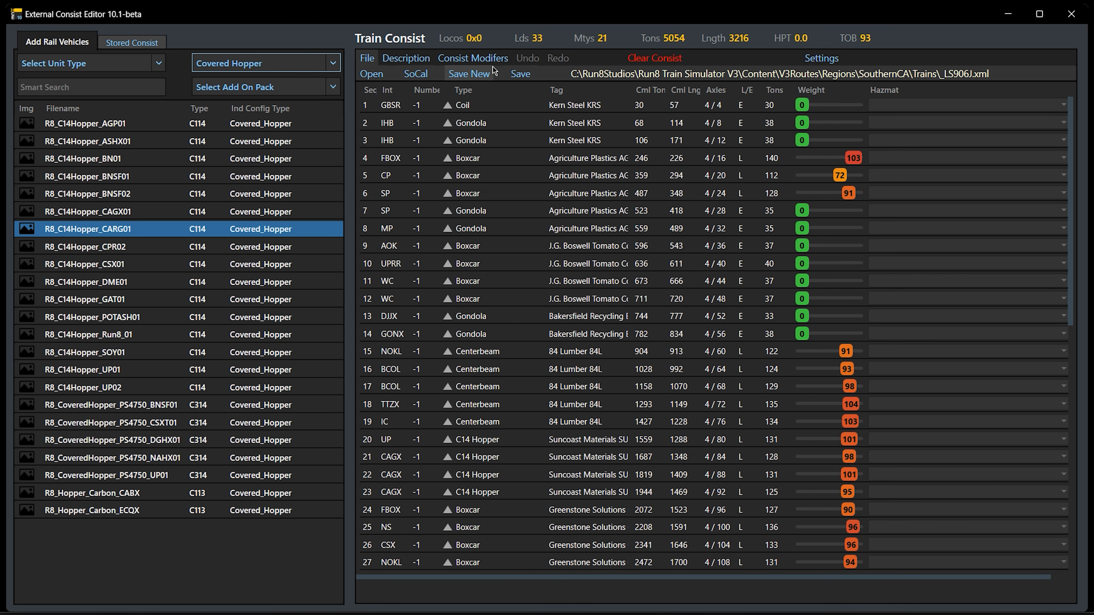
pyautogui.click(494, 56)
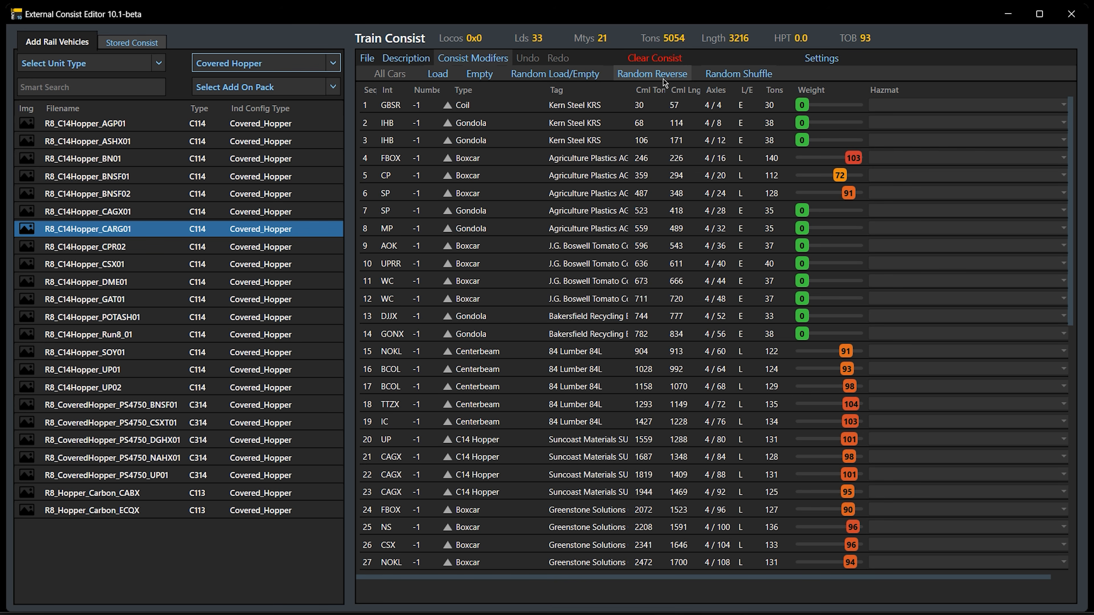
pyautogui.click(717, 76)
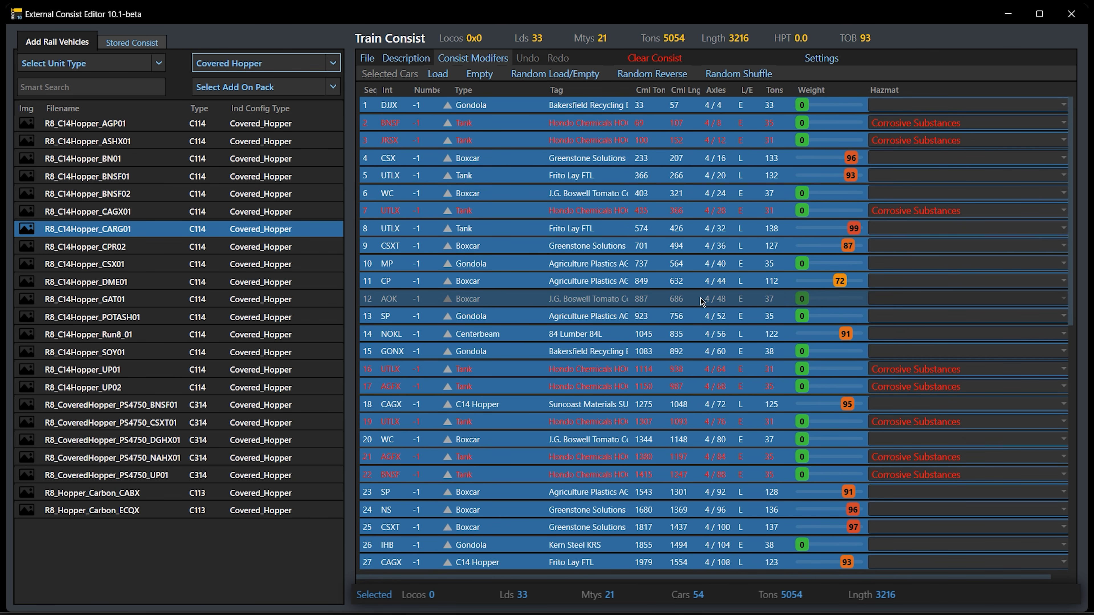
pyautogui.scroll(-10, 702, 302)
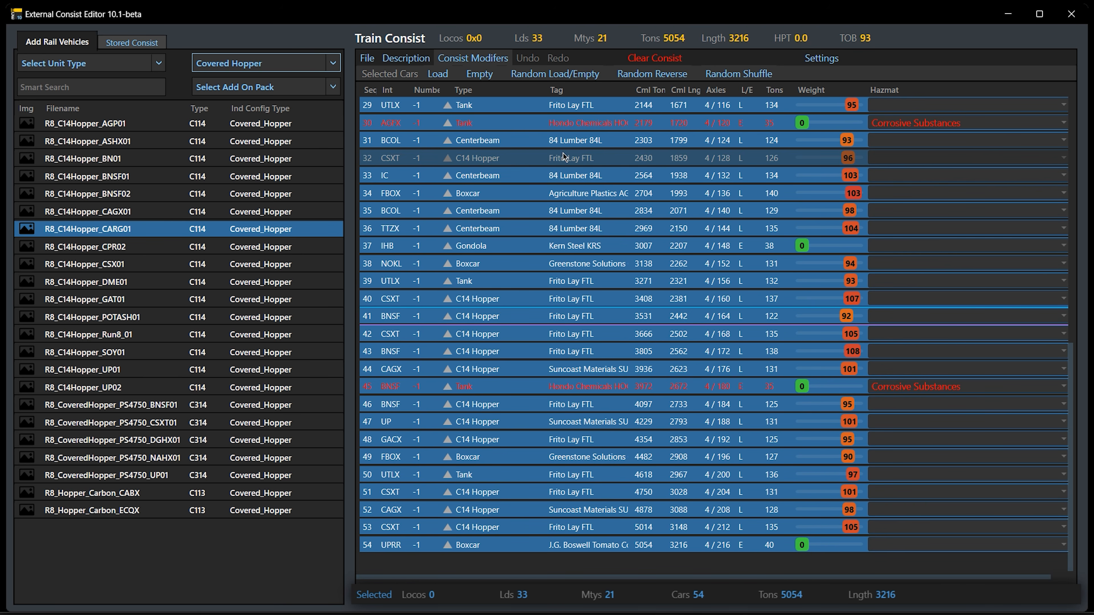
pyautogui.scroll(10, 592, 174)
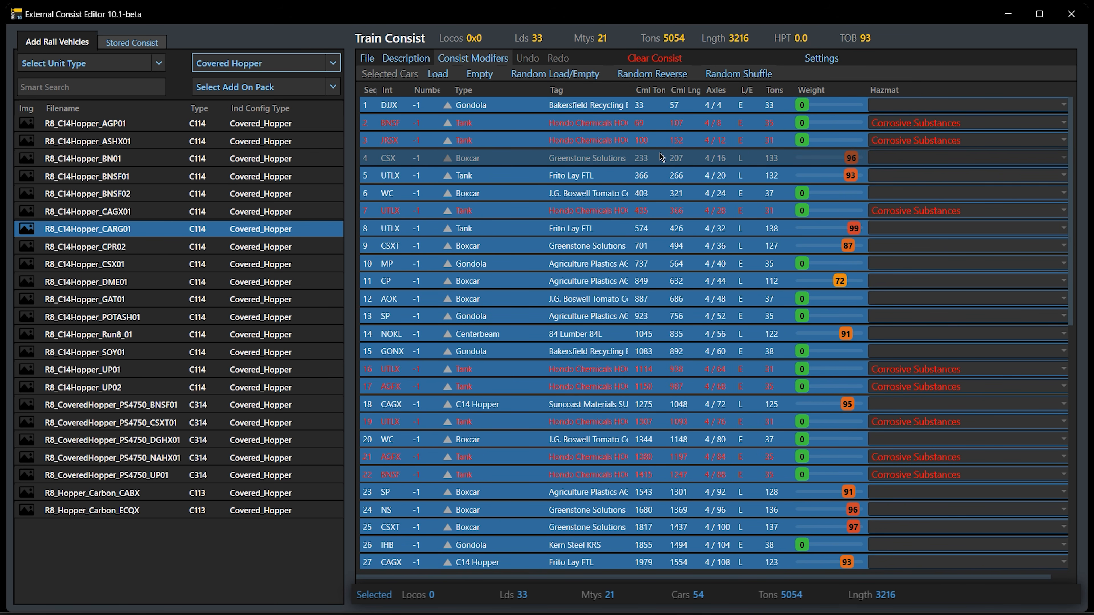
# Try changing the hazmat class of all selected cars, and apply Random Reverse to the whole consist
pyautogui.click(917, 159)
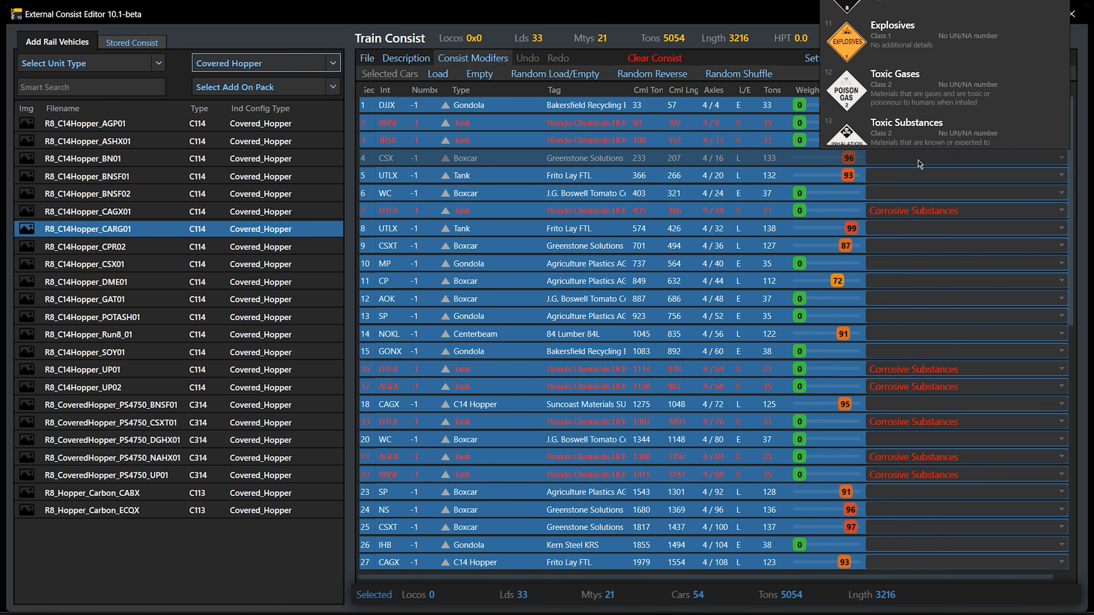
pyautogui.click(562, 163)
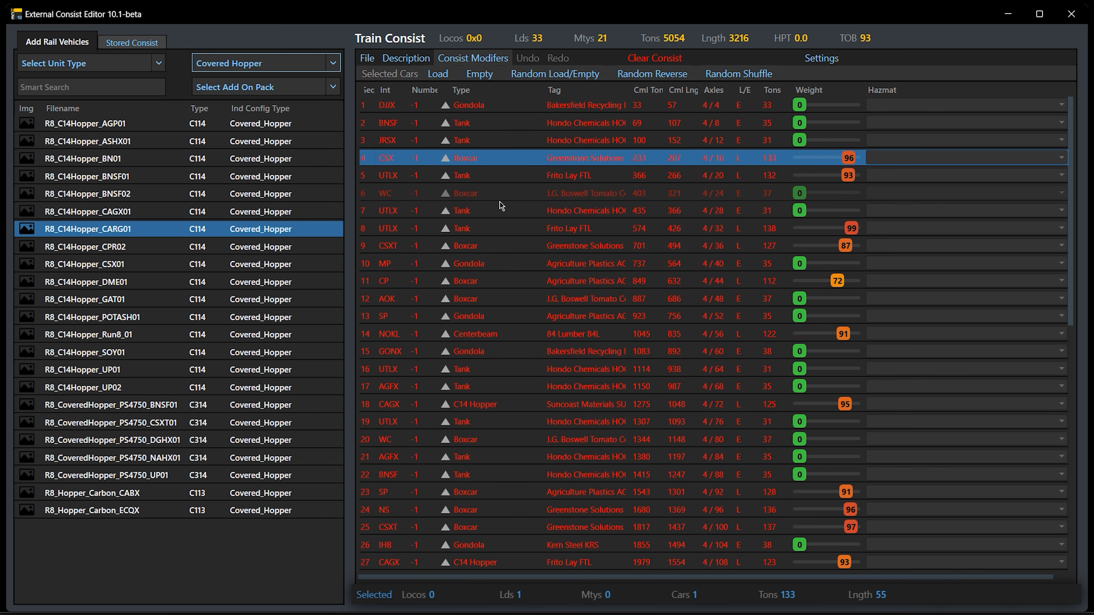
pyautogui.press('Escape')
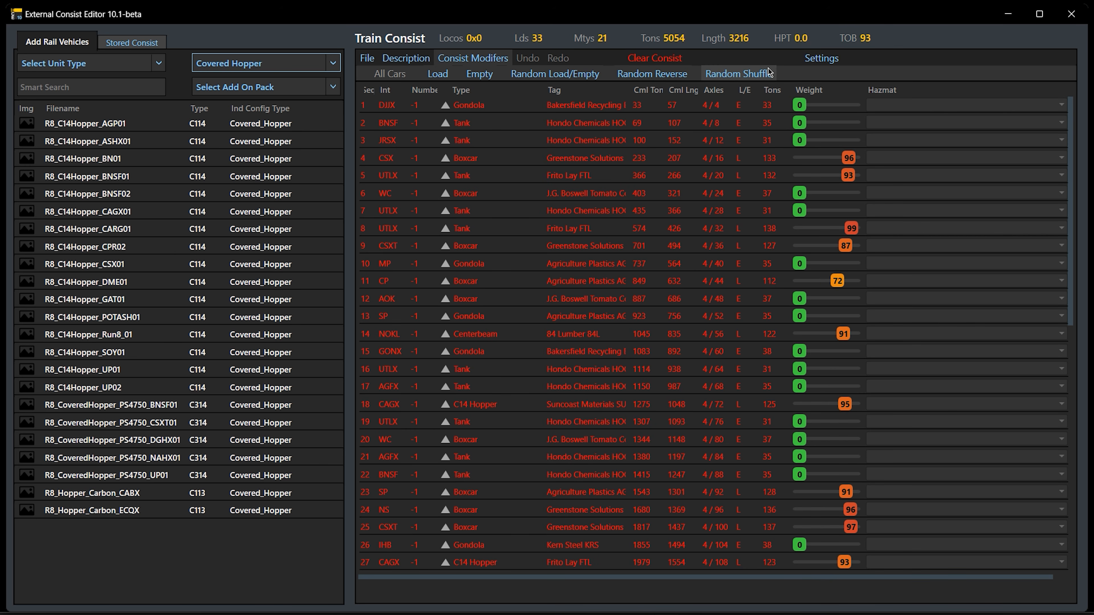
pyautogui.click(654, 71)
# Clear the train consist and reopen the train file ___LS906J.xml
pyautogui.click(654, 60)
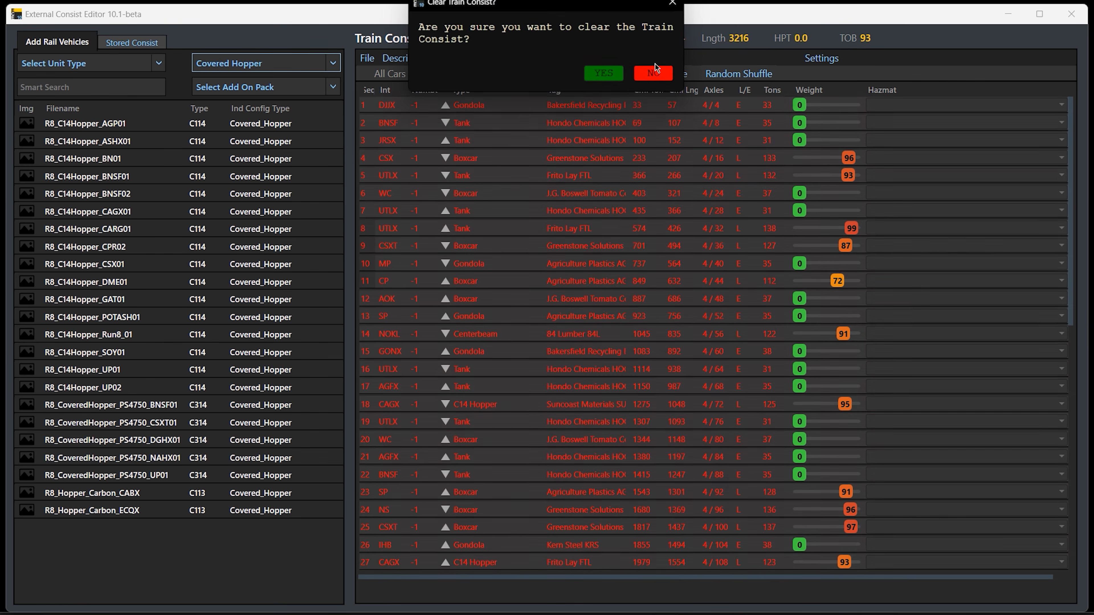
pyautogui.click(606, 74)
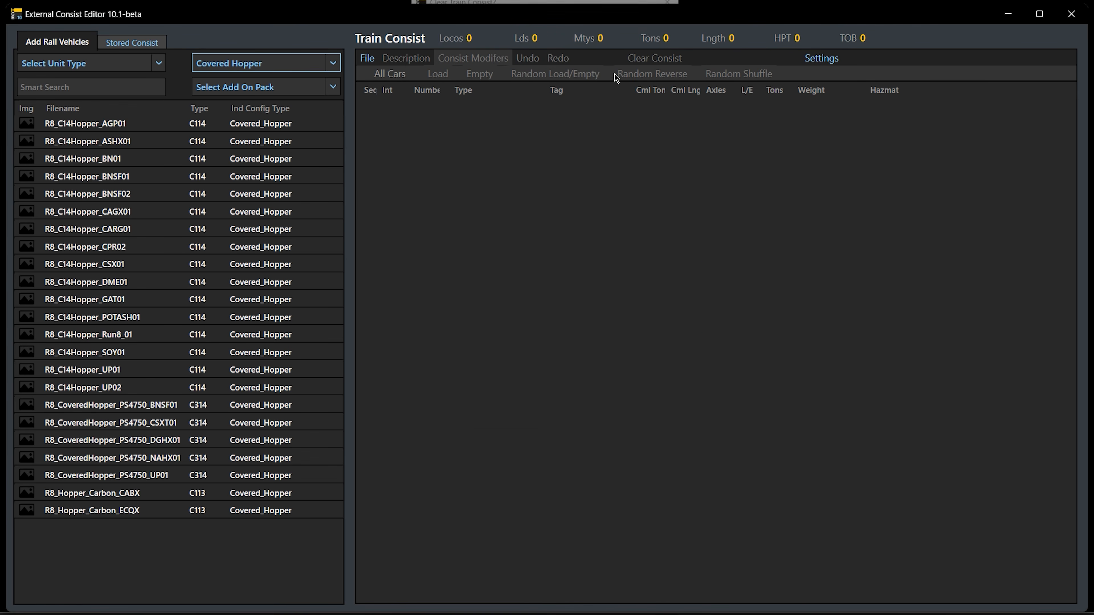
pyautogui.click(367, 59)
pyautogui.click(370, 72)
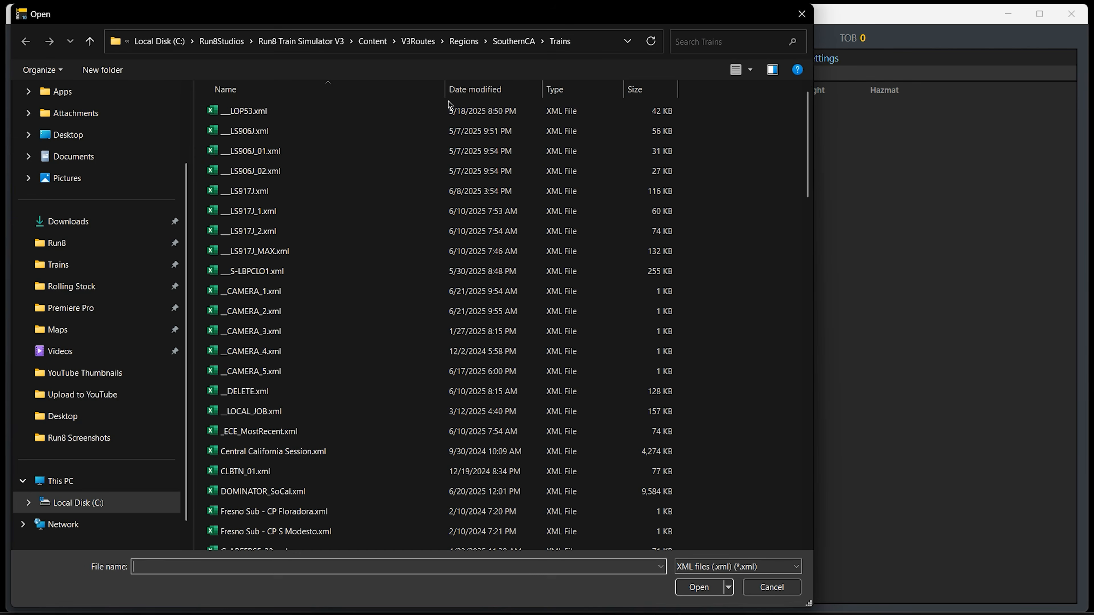
pyautogui.click(347, 137)
pyautogui.doubleClick(347, 137)
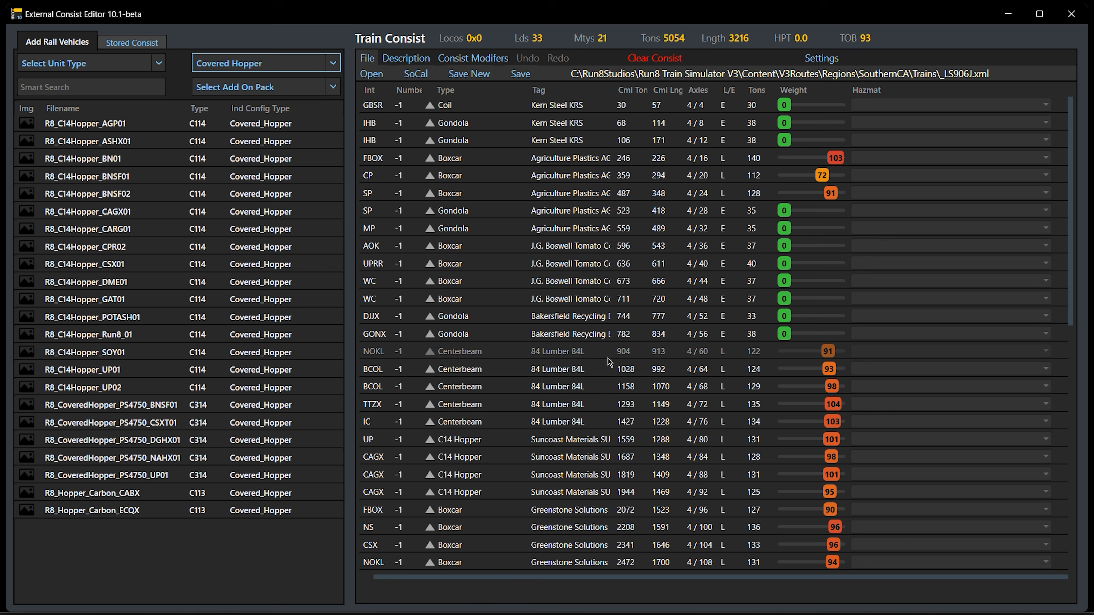
# Apply Random Reverse to only the first 12 cars, from the GBSR coil car through the second WC boxcar
pyautogui.click(514, 108)
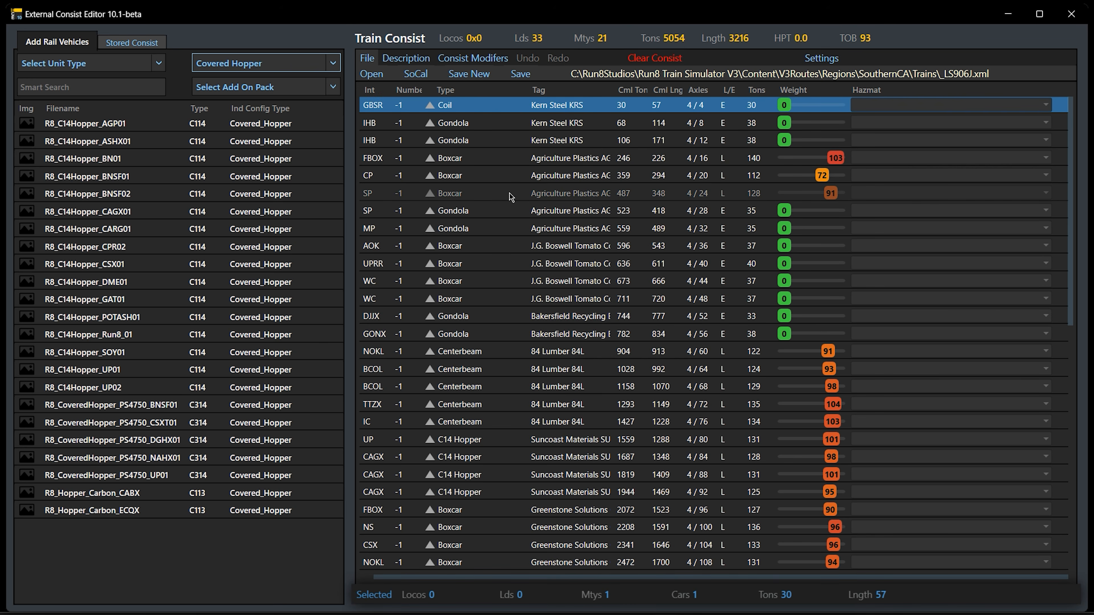
pyautogui.keyDown('shift'); pyautogui.click(496, 298); pyautogui.keyUp('shift')
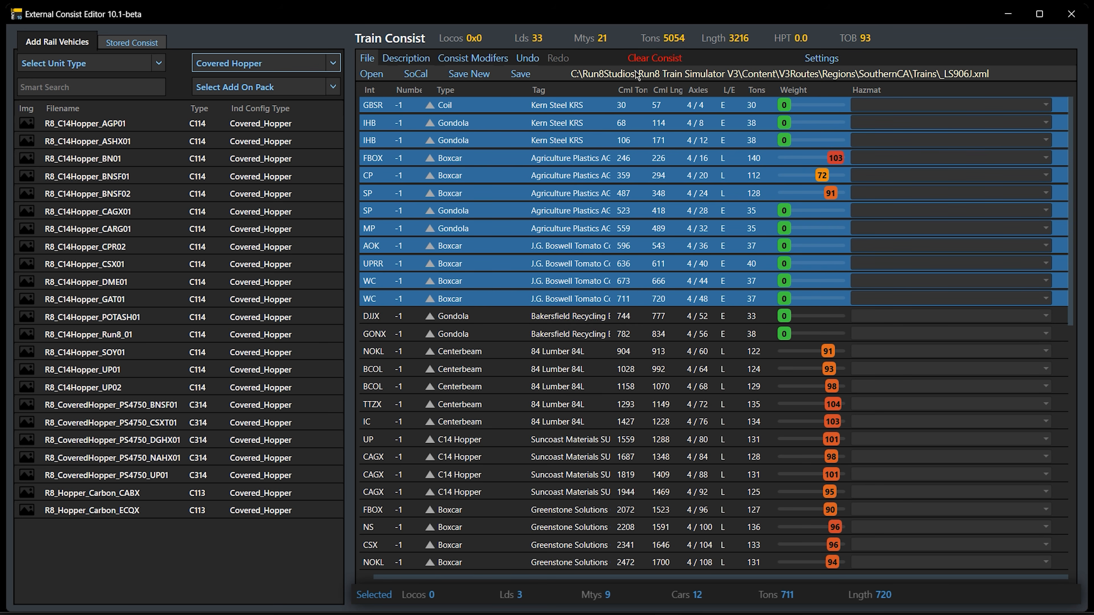
pyautogui.click(483, 61)
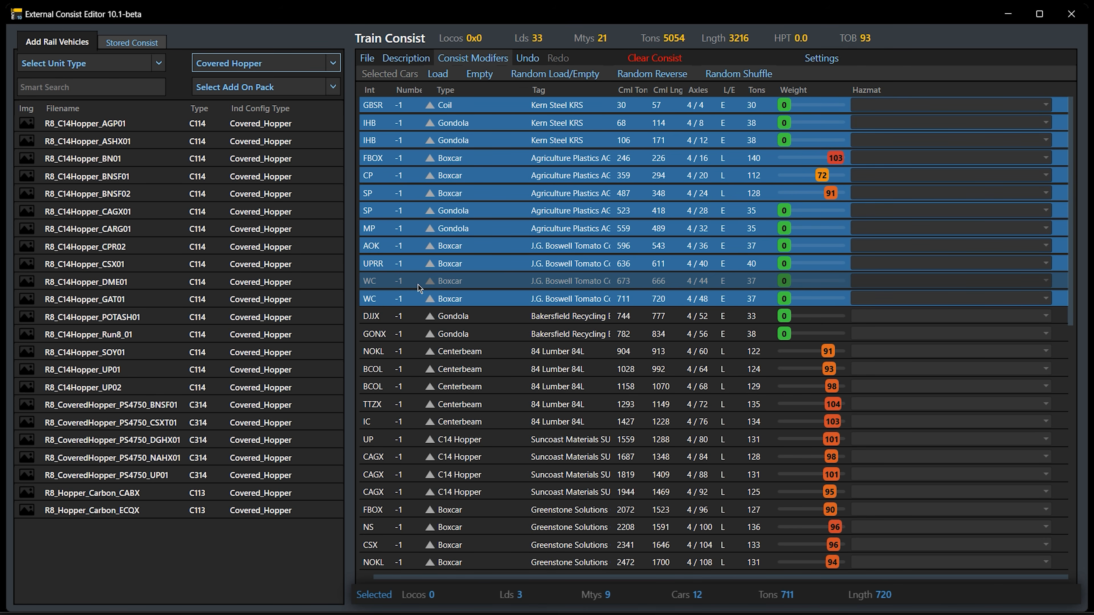
pyautogui.click(656, 76)
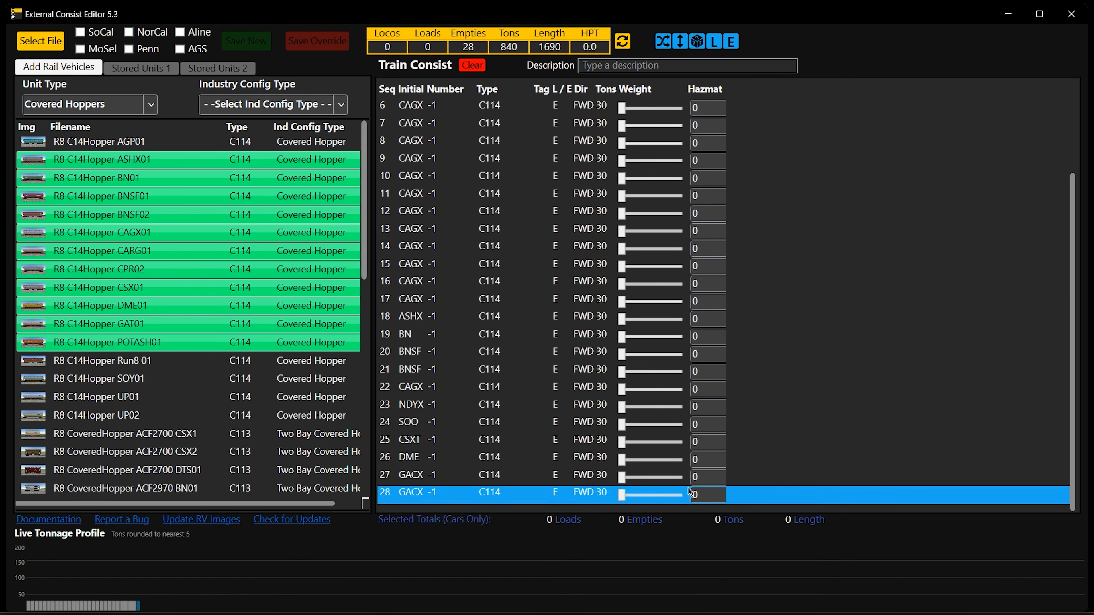
# In External Consist Editor 5.3, clear the train consist and open the train file ___LS906J.xml
pyautogui.click(461, 67)
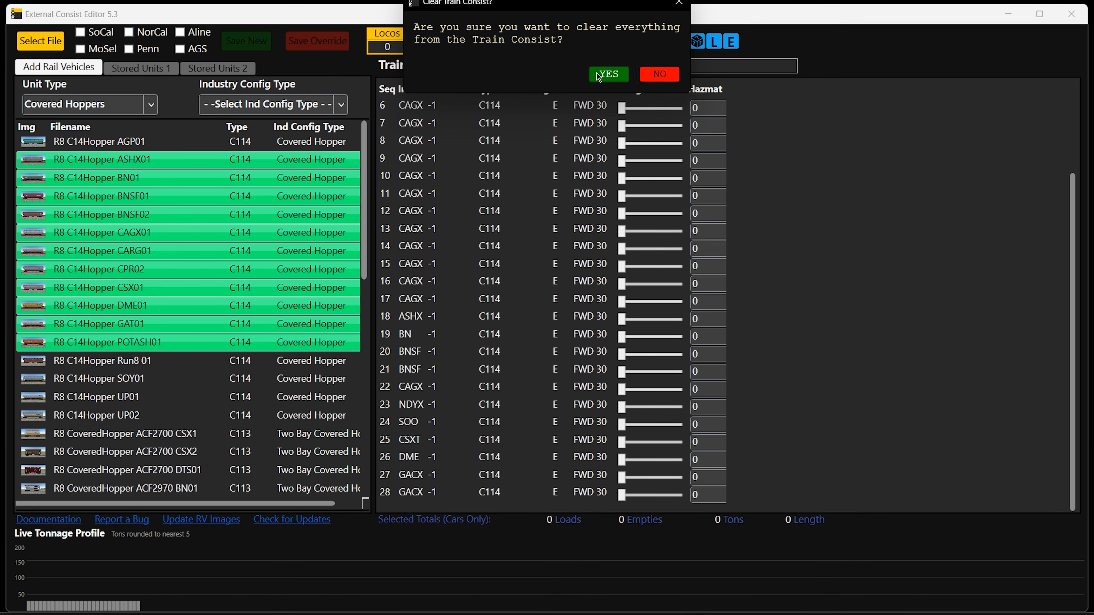
pyautogui.click(606, 76)
pyautogui.click(45, 43)
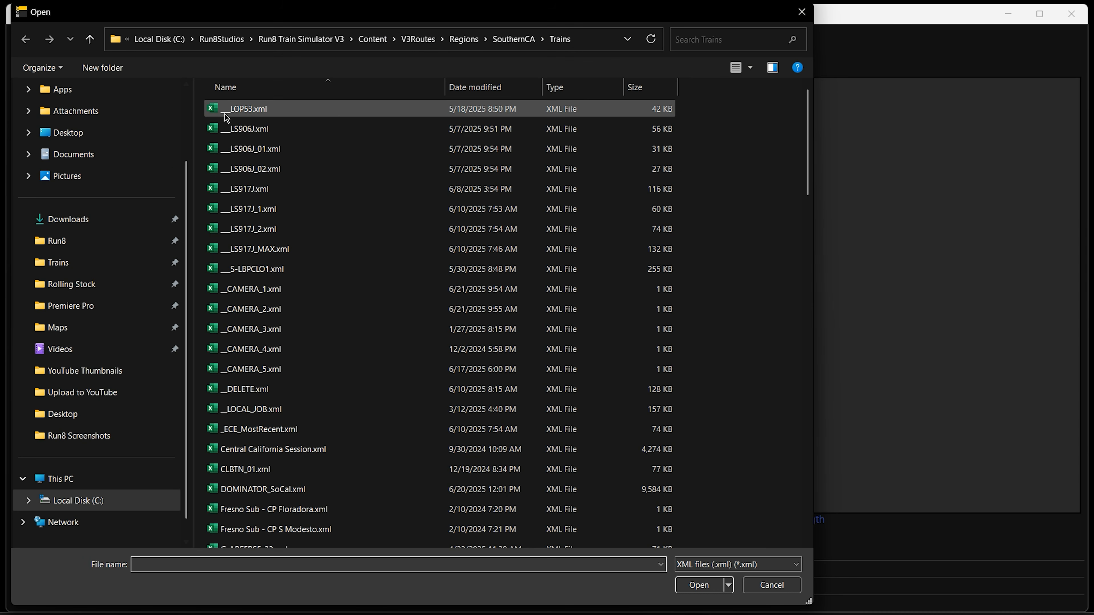
pyautogui.doubleClick(261, 132)
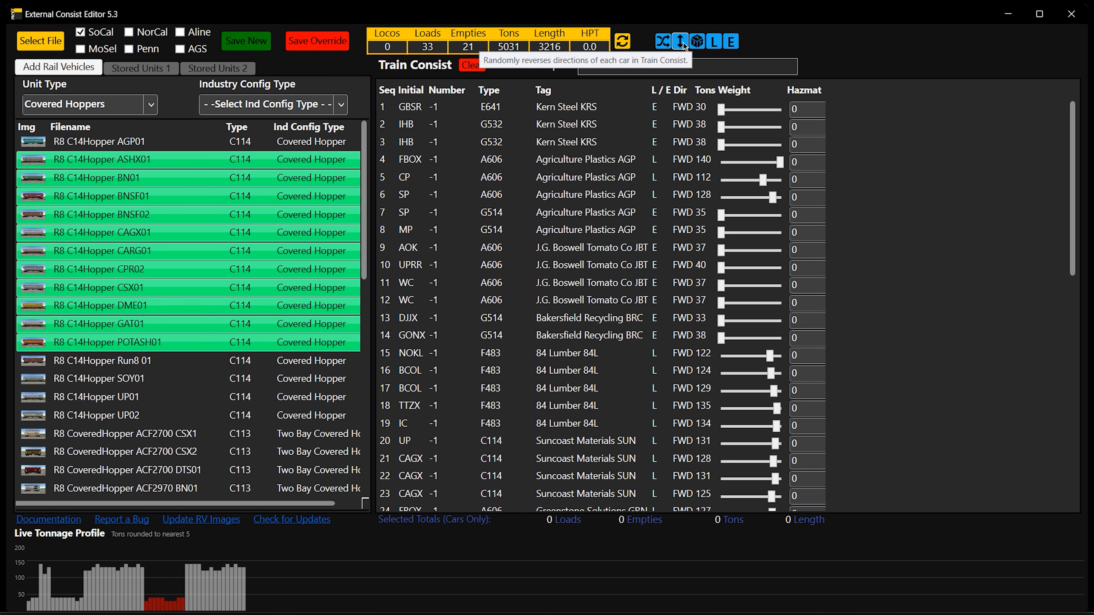
# Select cars 1 to 12, randomly reverse car directions, and check the Dir values through the whole consist
pyautogui.click(528, 111)
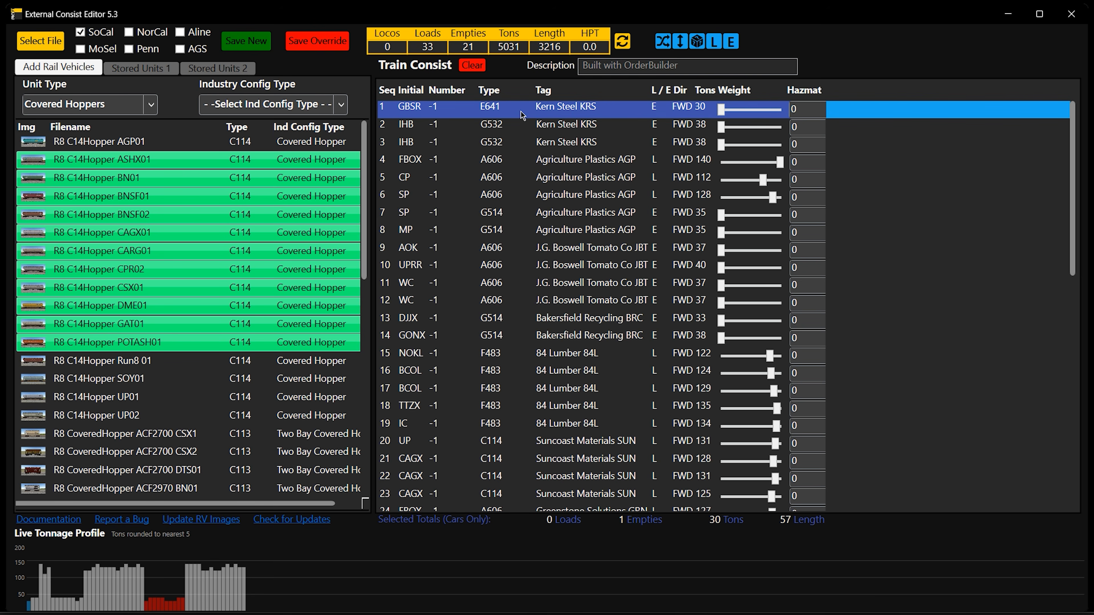
pyautogui.keyDown('shift'); pyautogui.click(526, 303); pyautogui.keyUp('shift')
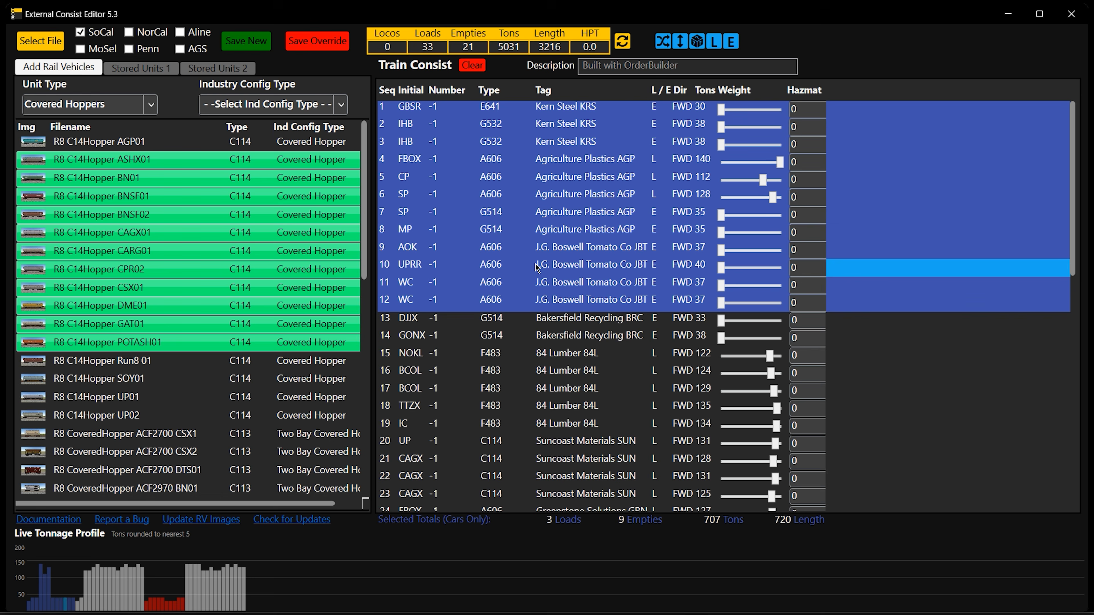
pyautogui.click(680, 42)
pyautogui.scroll(-10, 702, 452)
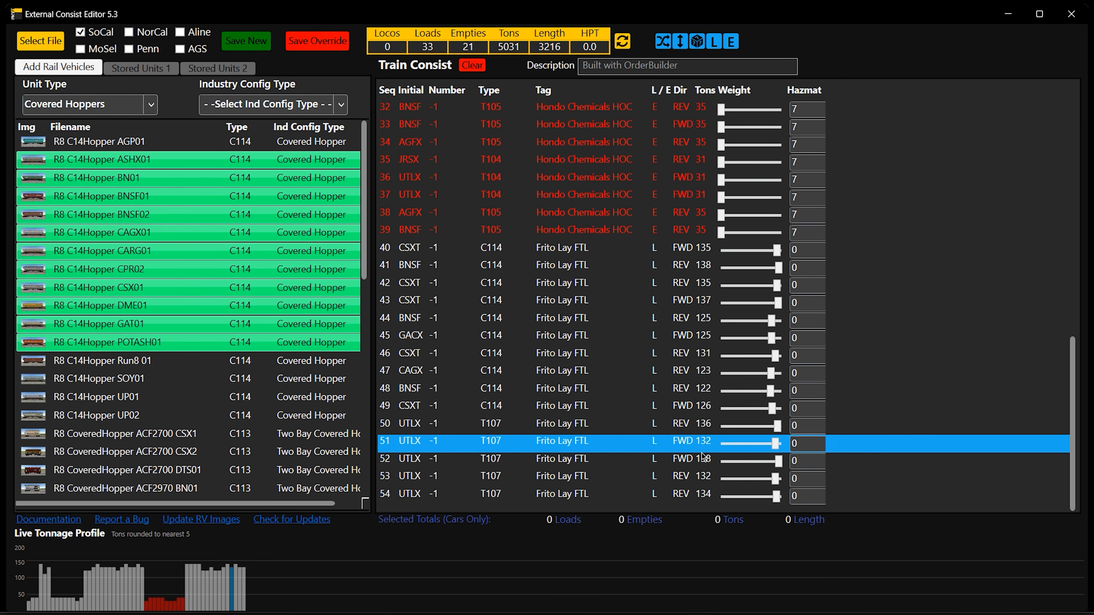
pyautogui.scroll(10, 702, 448)
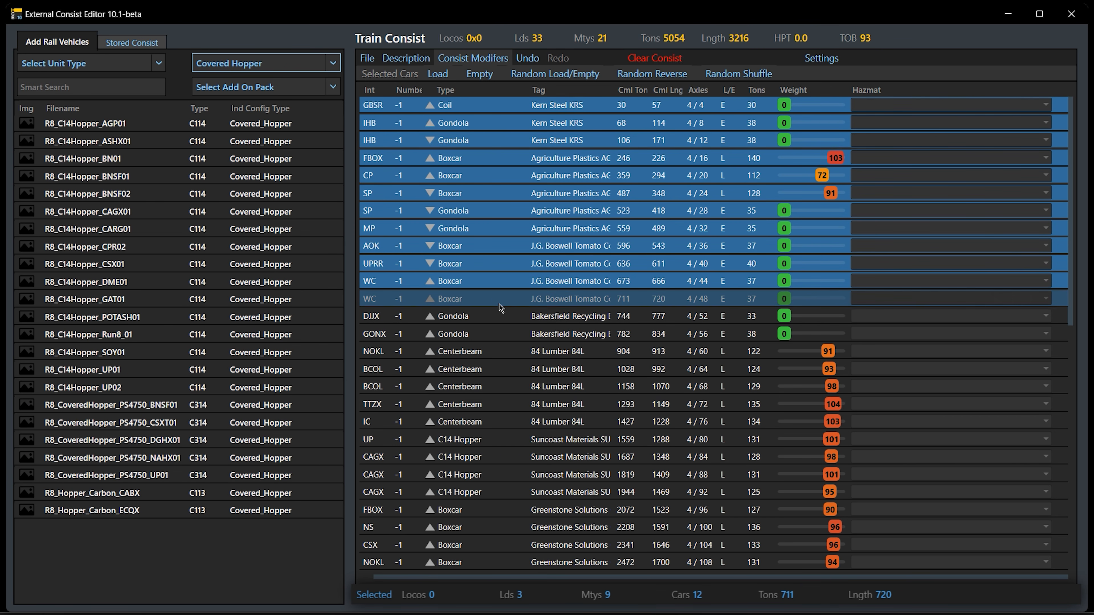
# In External Consist Editor 10.1-beta, load the first 12 selected cars with the Load modifier and clear the selection
pyautogui.click(438, 74)
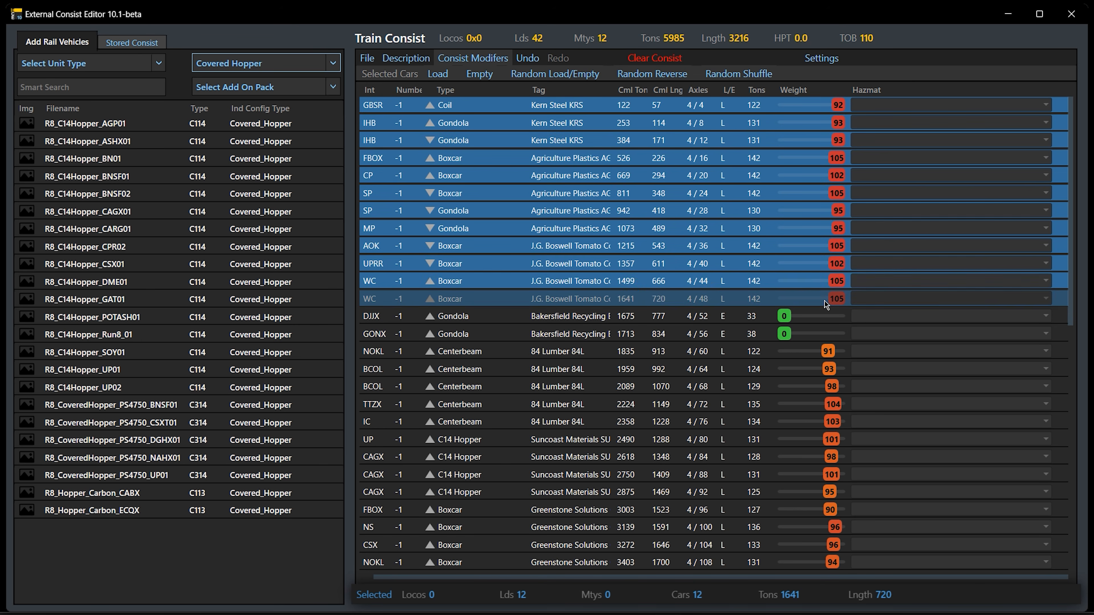
pyautogui.click(505, 231)
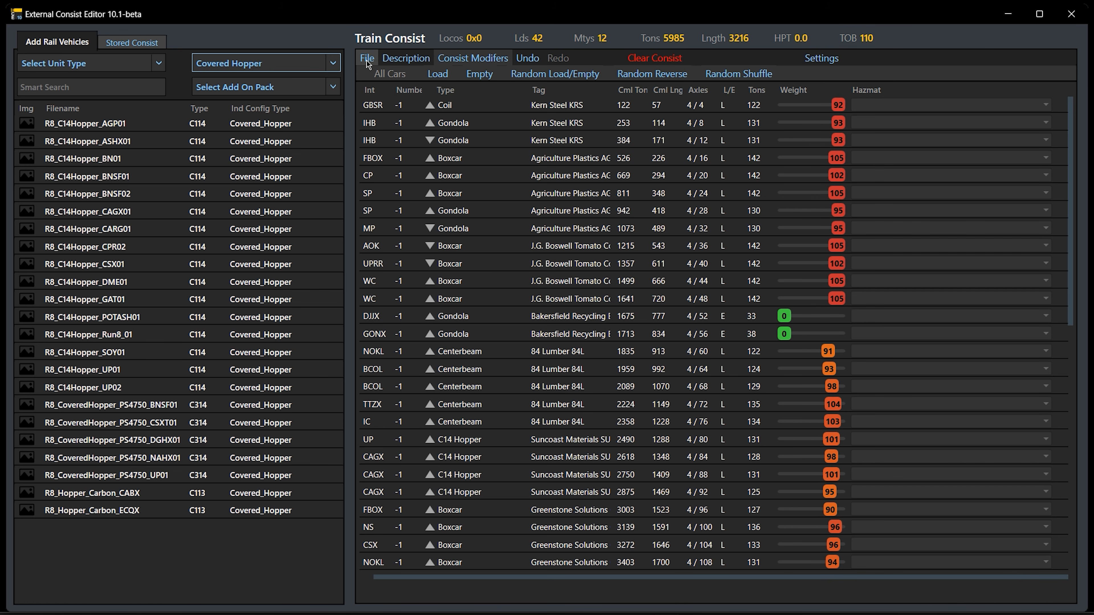
# Switch to External Consist Editor 5.3 and examine the car codes in the Type column
pyautogui.click(835, 58)
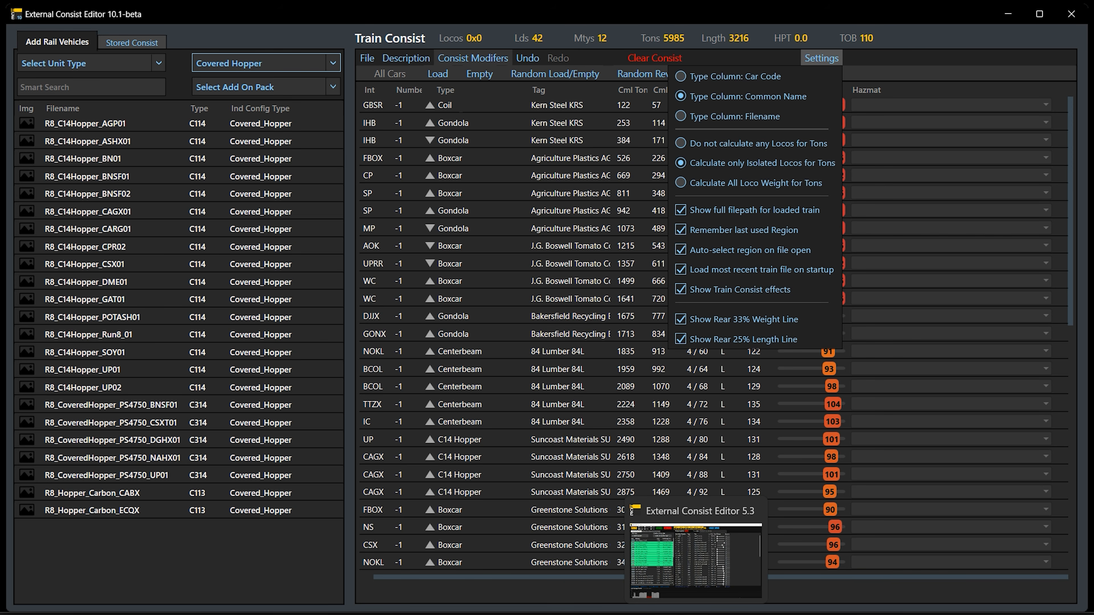
pyautogui.click(696, 614)
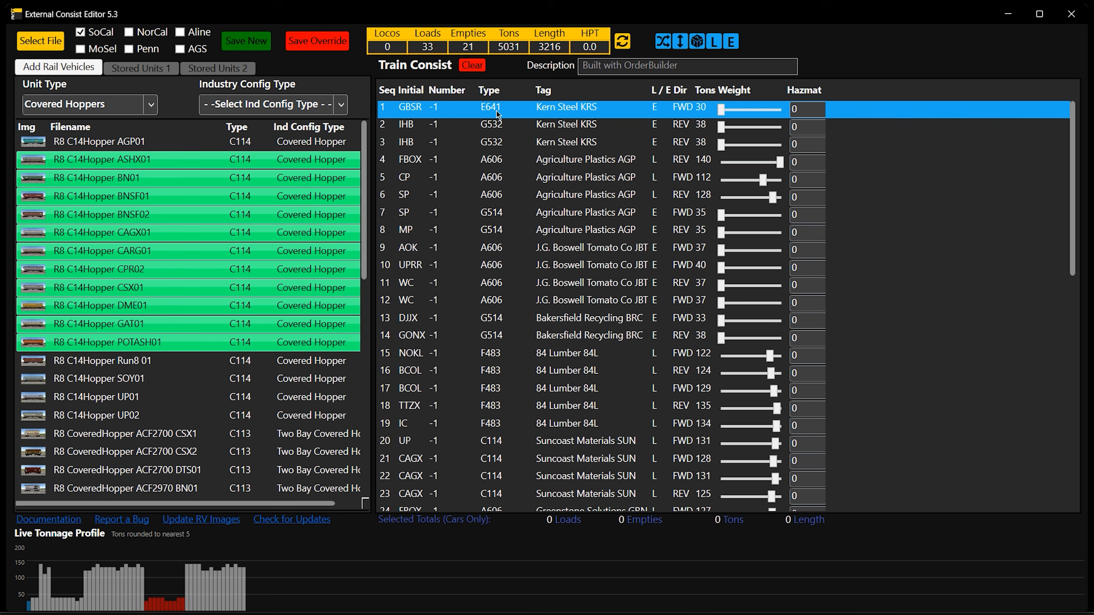
pyautogui.moveTo(497, 104)
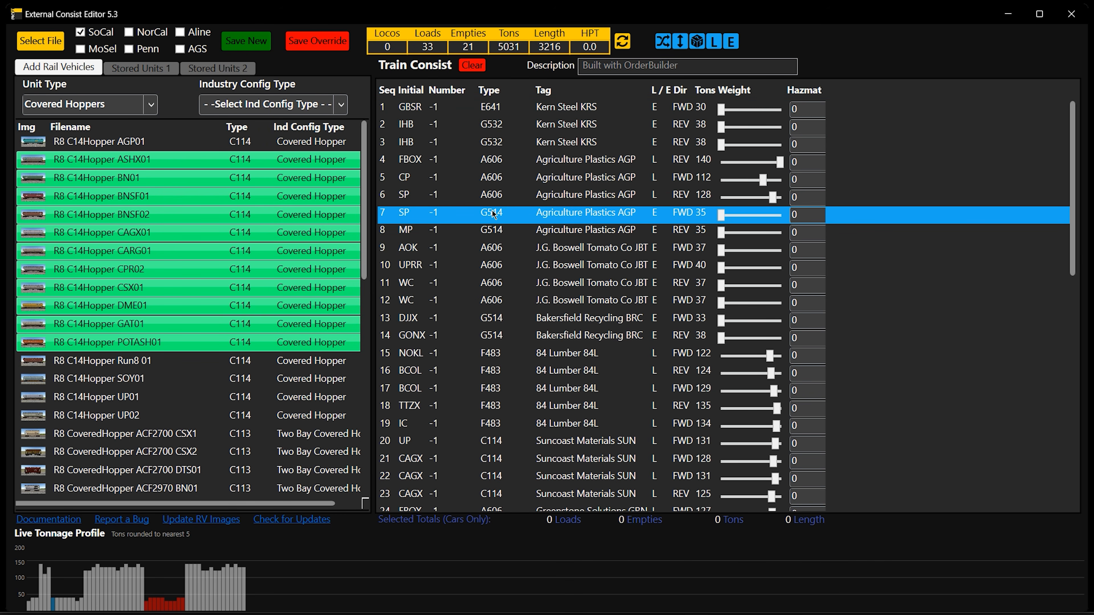
pyautogui.moveTo(495, 215)
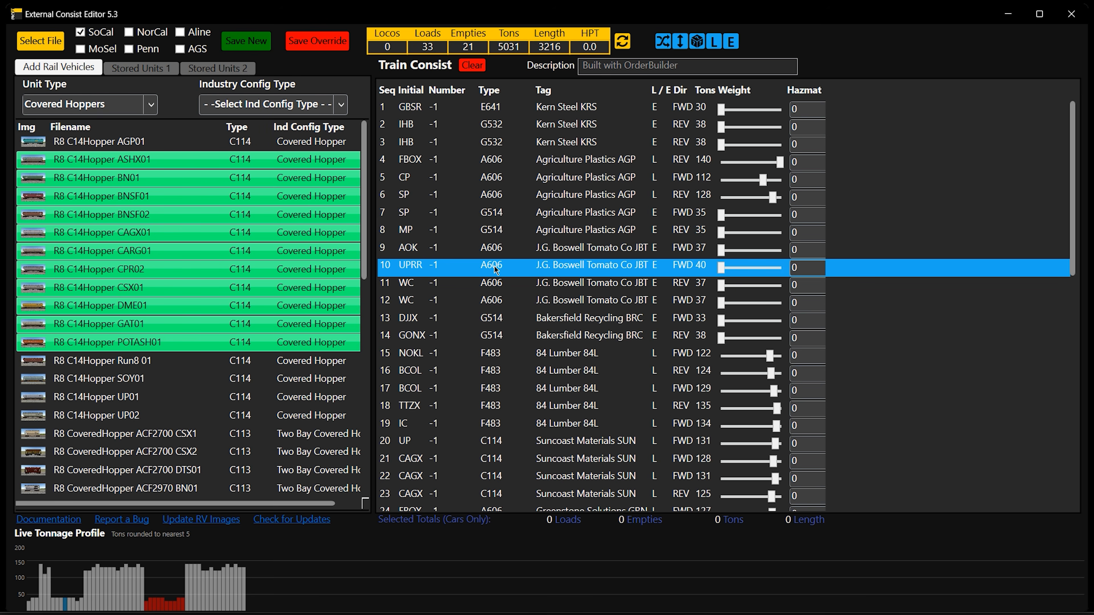
pyautogui.moveTo(496, 270)
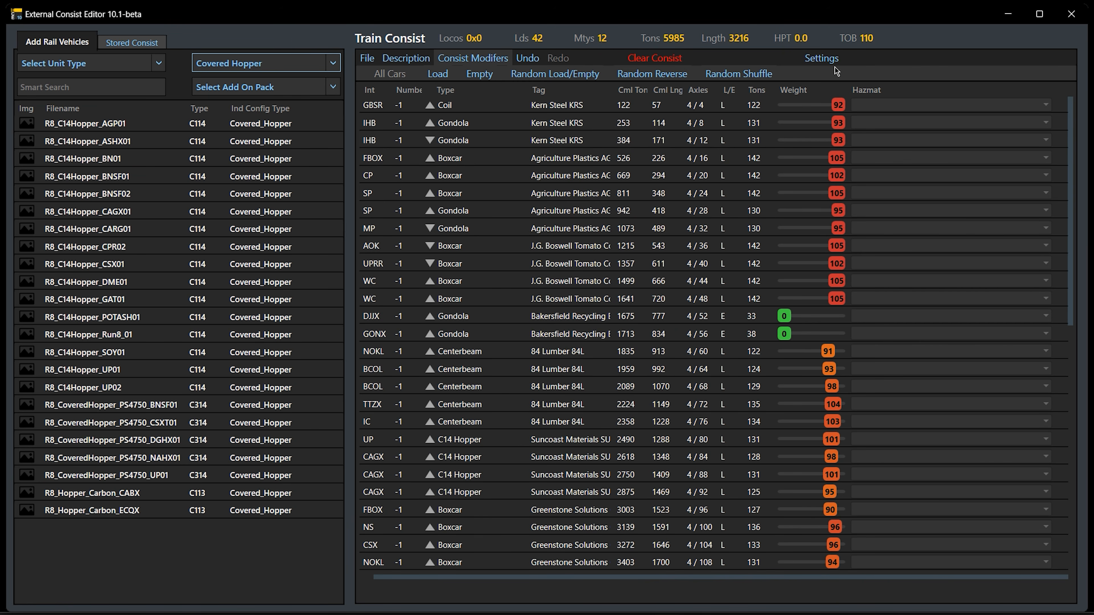
# In External Consist Editor 10.1-beta, show the Type column as Car Code, Common Name and Filename, and return it to Common Name
pyautogui.click(832, 63)
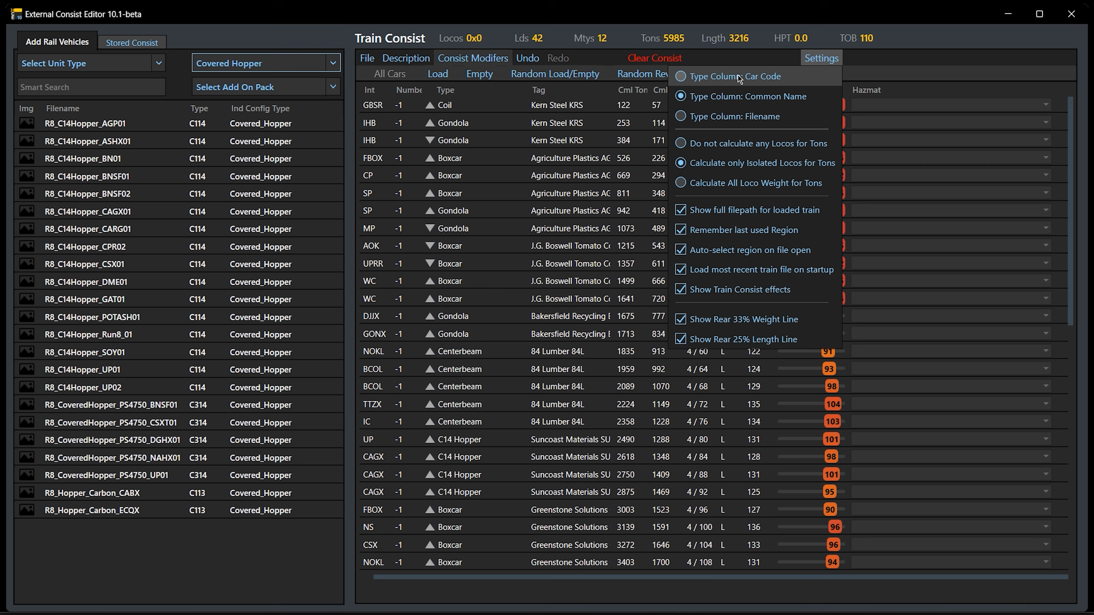
pyautogui.click(723, 76)
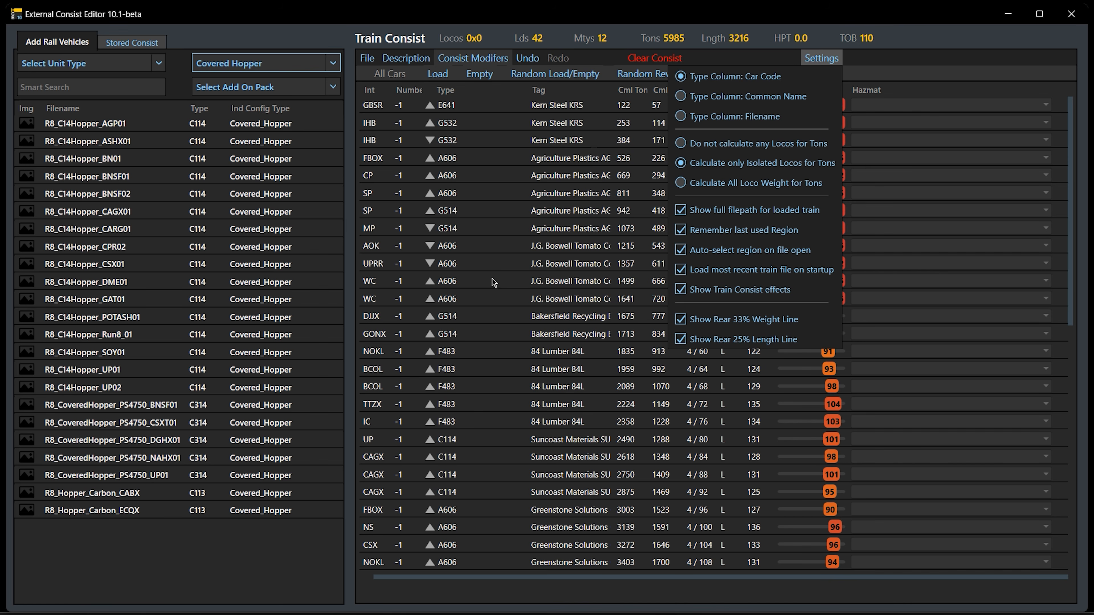
pyautogui.click(702, 96)
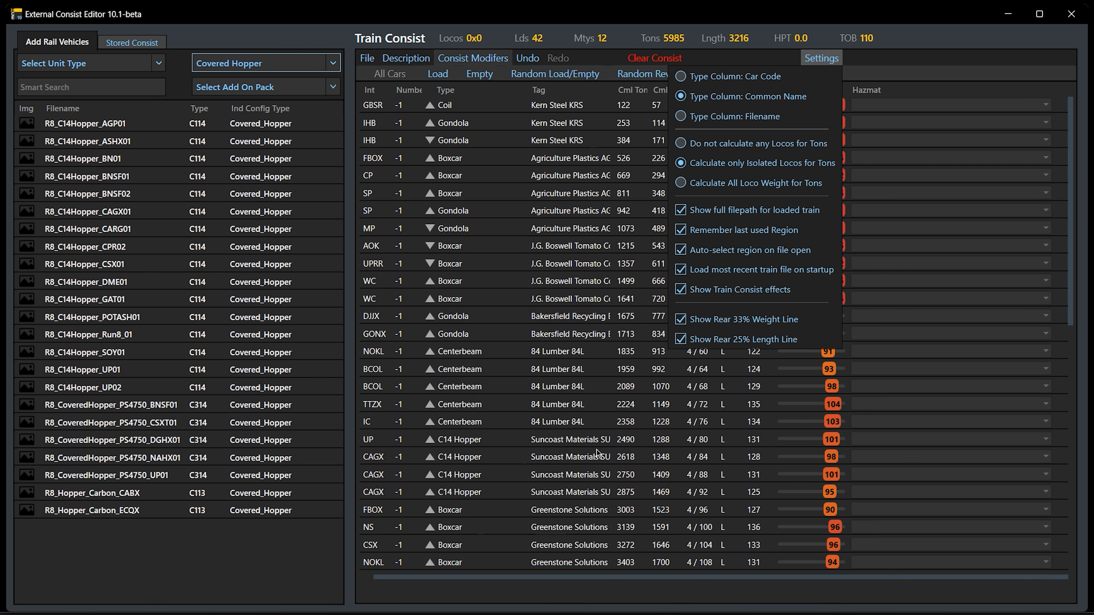
pyautogui.click(711, 119)
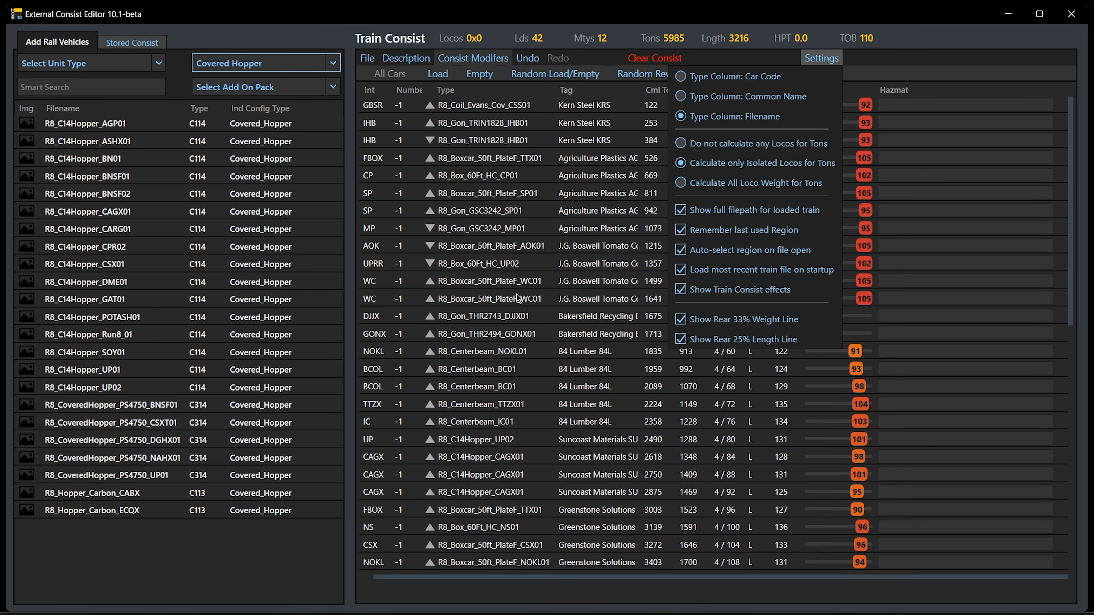
pyautogui.click(685, 103)
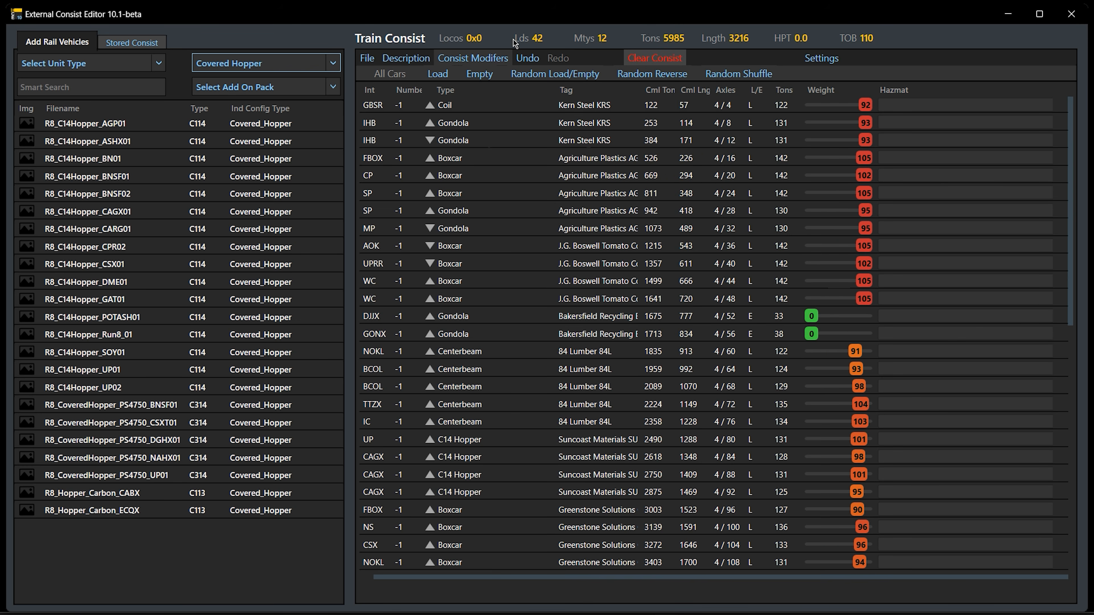
# Turn off showing the full filepath for the loaded train
pyautogui.click(817, 65)
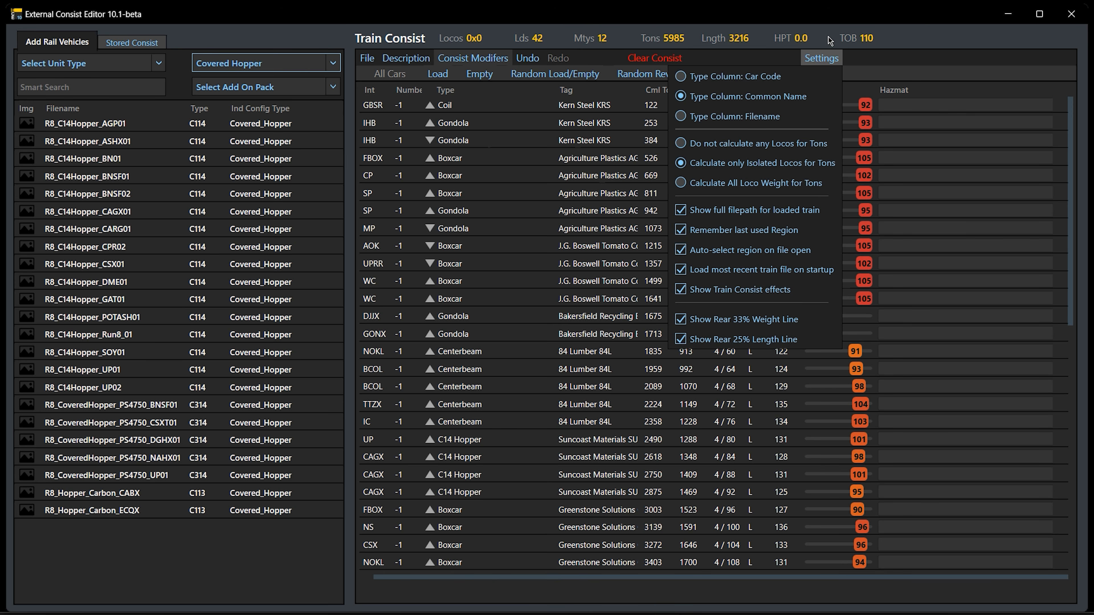
pyautogui.click(954, 33)
pyautogui.click(367, 59)
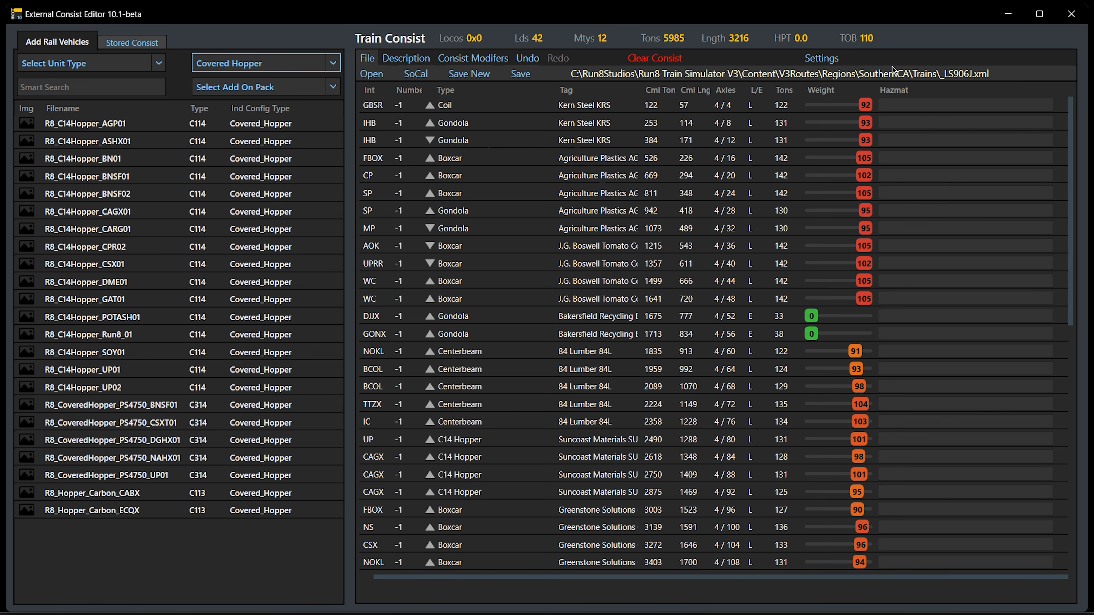
pyautogui.click(825, 59)
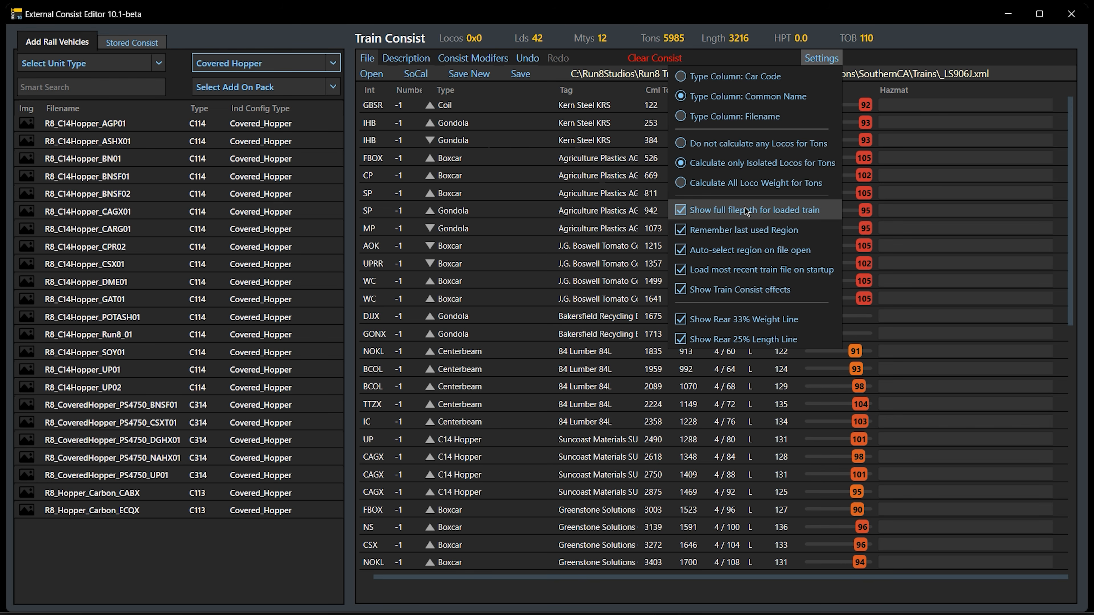
pyautogui.click(746, 211)
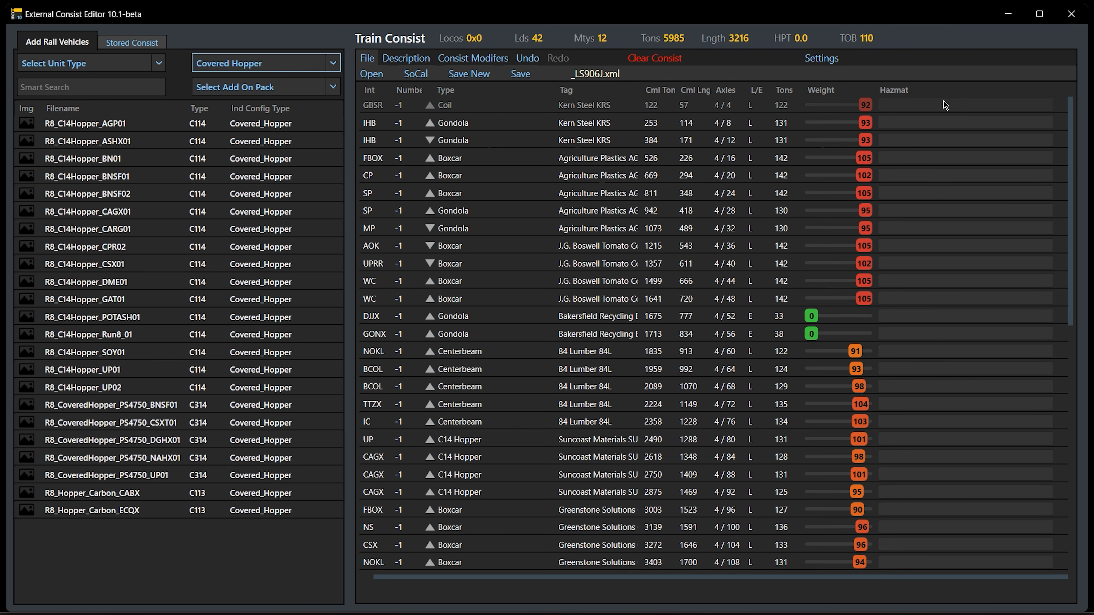
# Review the region settings for remembering and auto-selecting, and look through the list of available regions
pyautogui.click(832, 65)
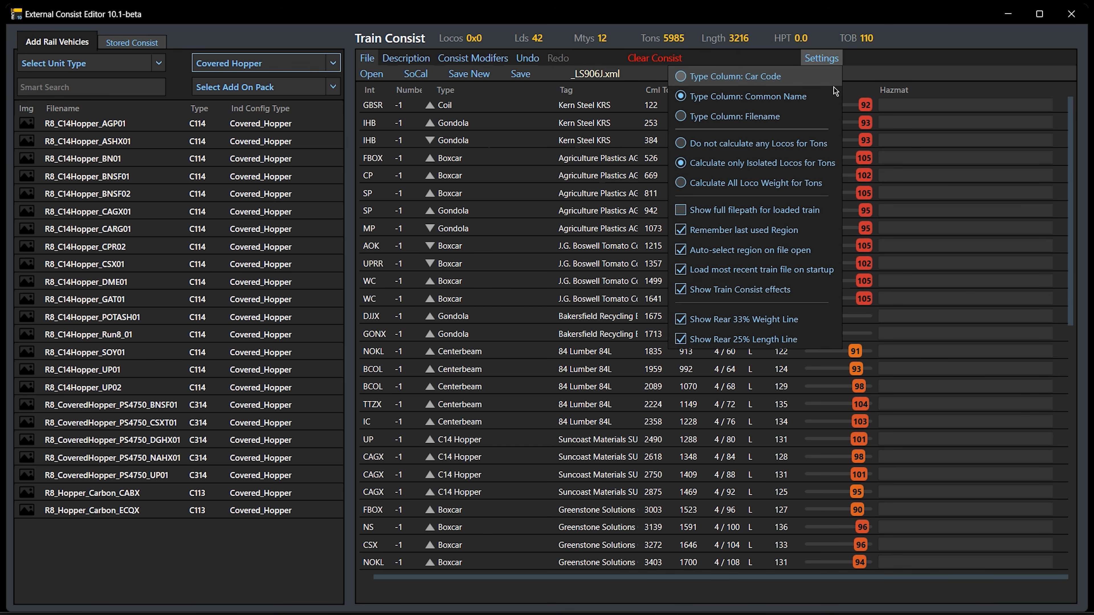
pyautogui.click(799, 232)
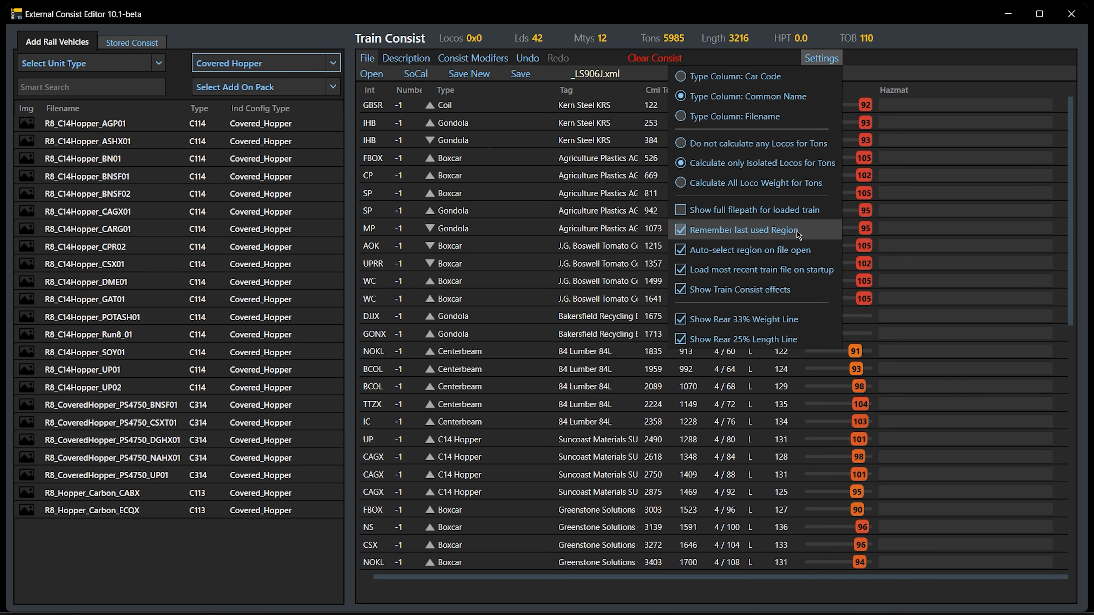
pyautogui.click(424, 76)
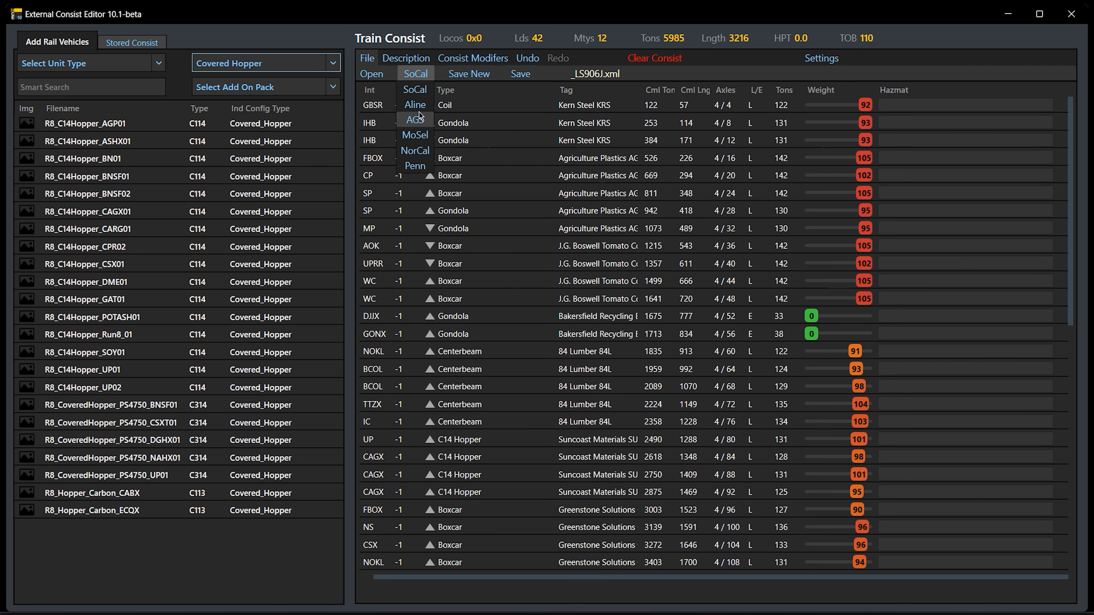
pyautogui.click(425, 76)
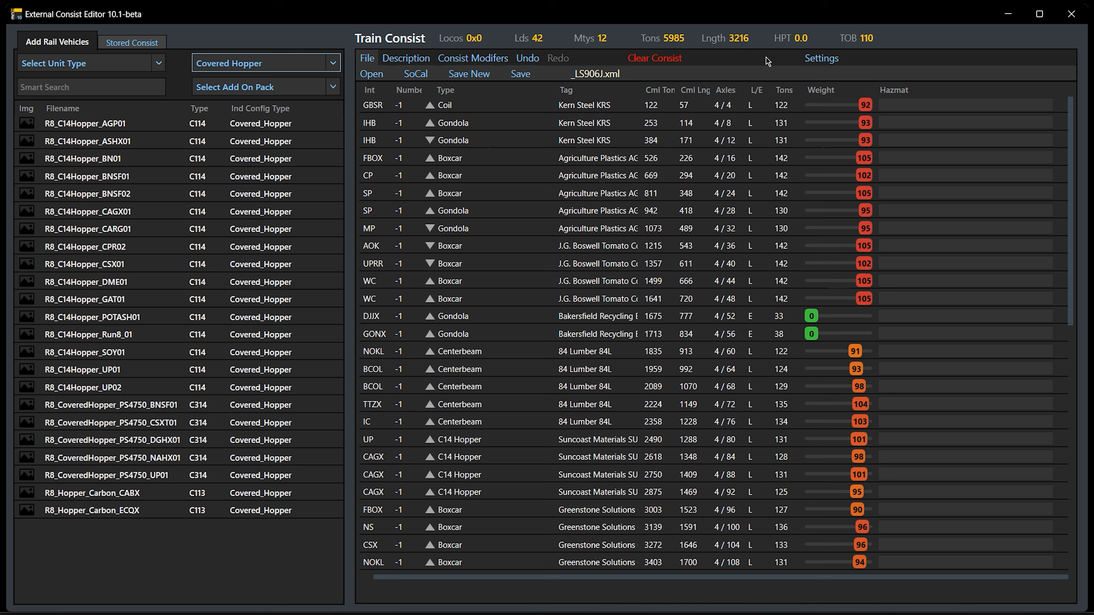
pyautogui.click(818, 58)
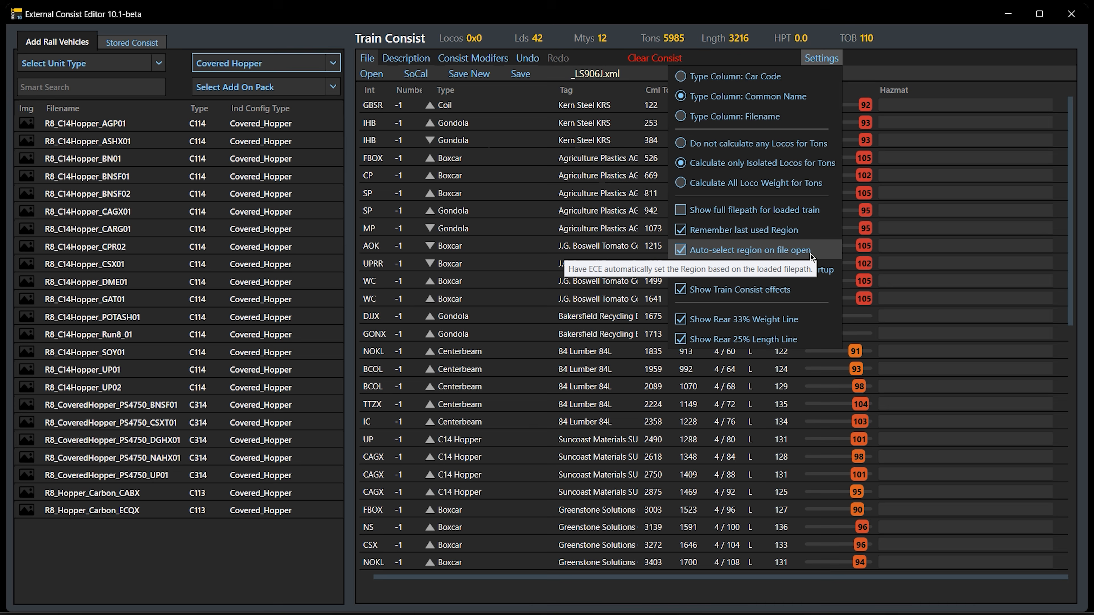
pyautogui.click(880, 15)
# Bring up the train file browser to view the SouthernCA Trains folder, and cancel without opening a file
pyautogui.click(365, 59)
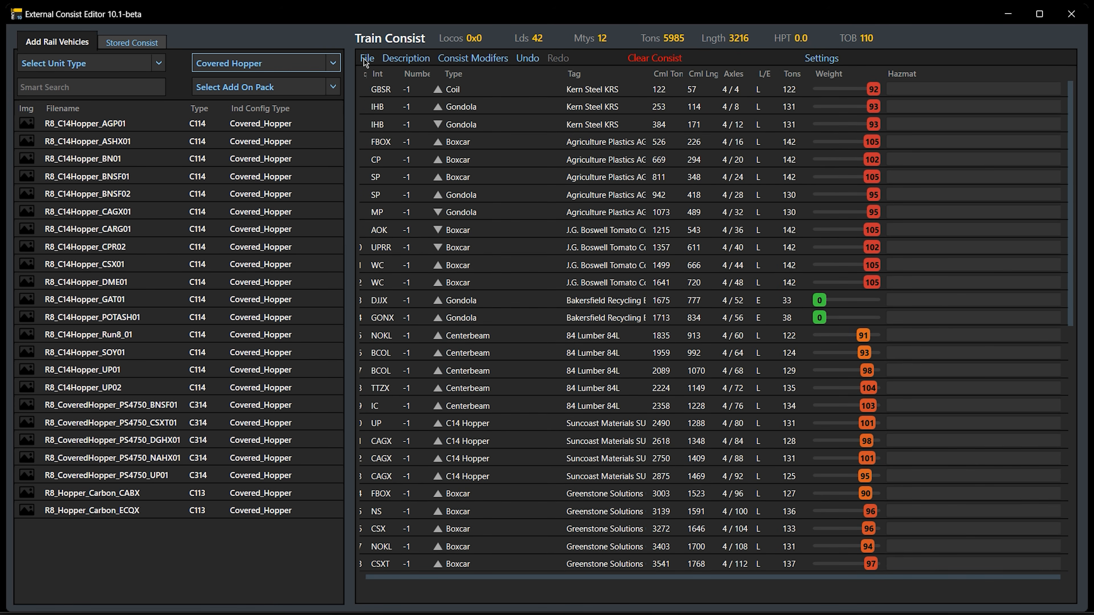
pyautogui.click(364, 59)
pyautogui.click(371, 79)
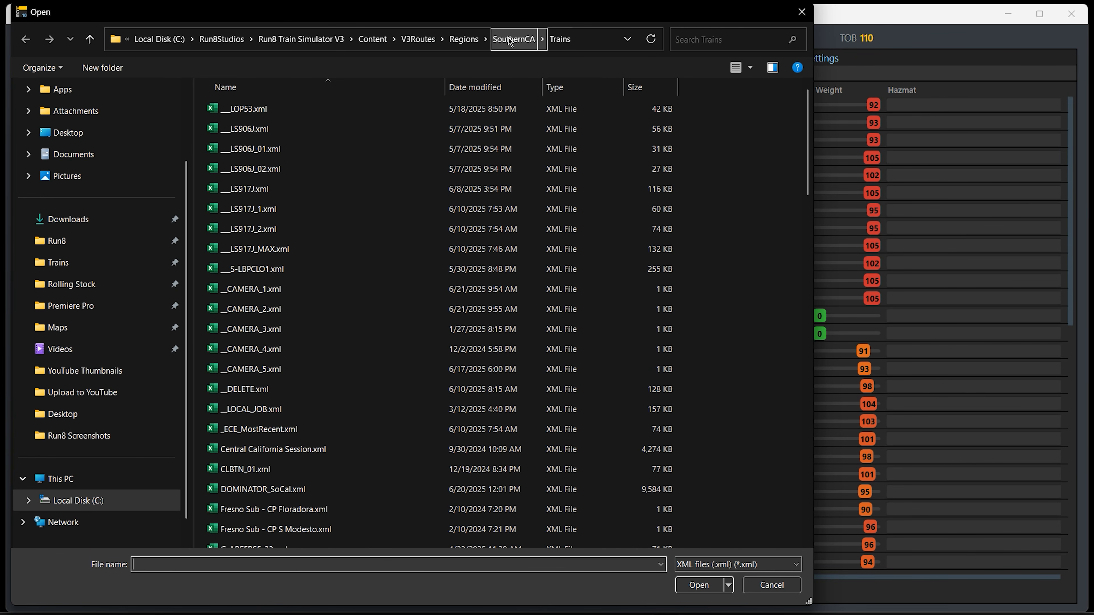
pyautogui.click(771, 585)
# Set the region to NorCal, browse to the NorthernCA folder in the train file browser, and cancel without opening a file
pyautogui.click(415, 74)
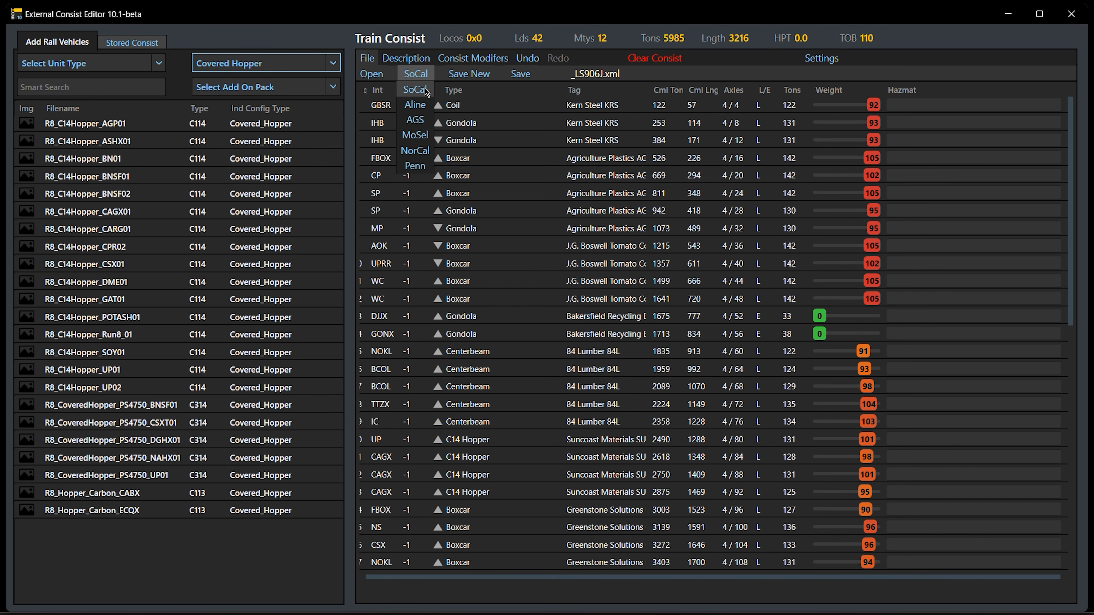
pyautogui.click(424, 156)
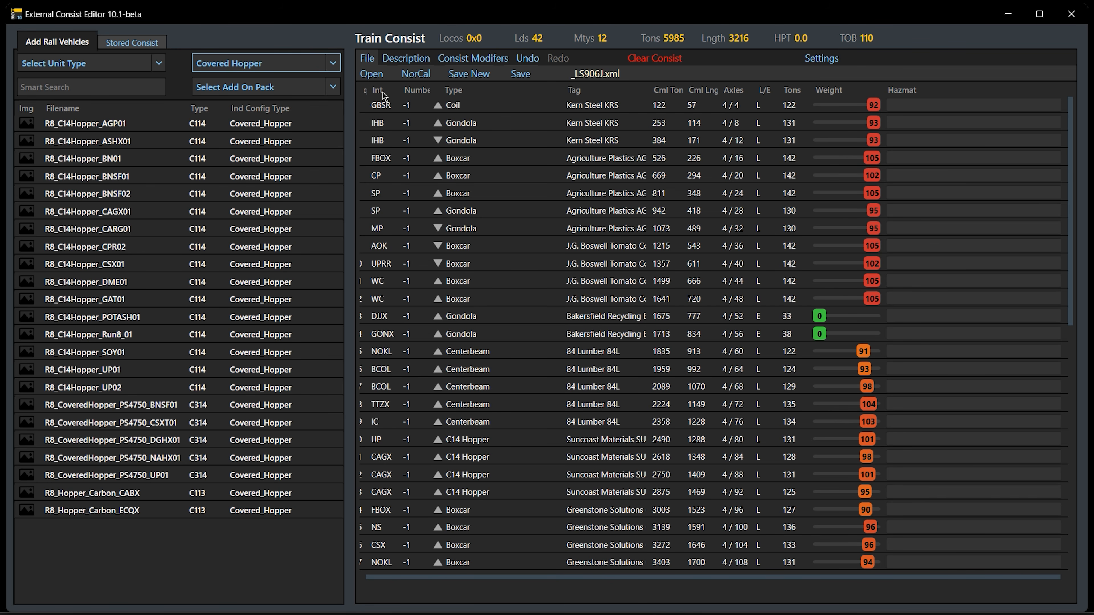
pyautogui.click(379, 76)
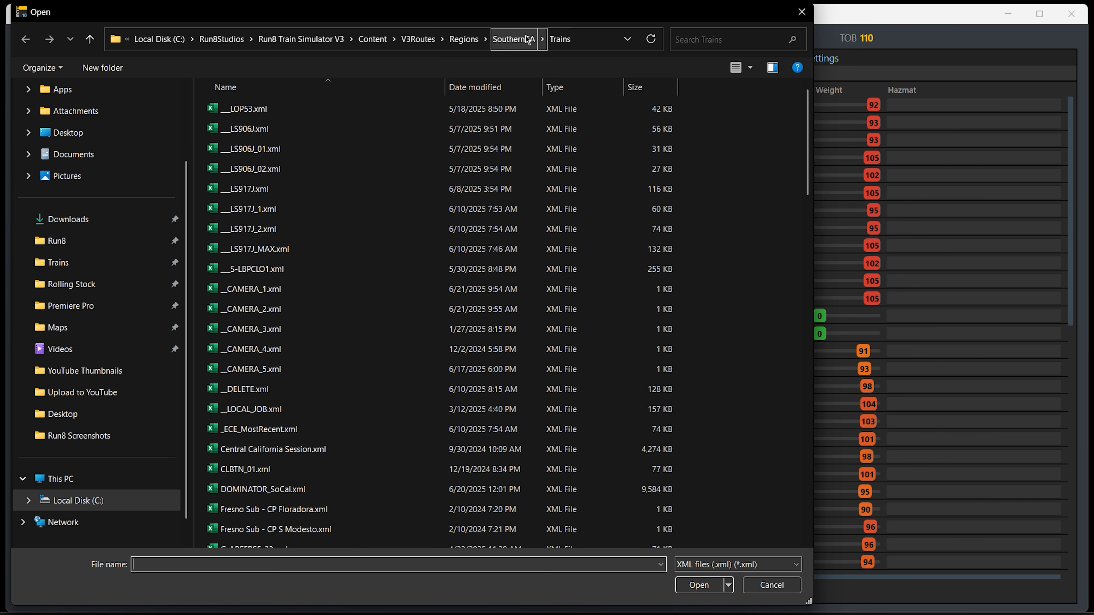
pyautogui.click(465, 38)
pyautogui.doubleClick(273, 147)
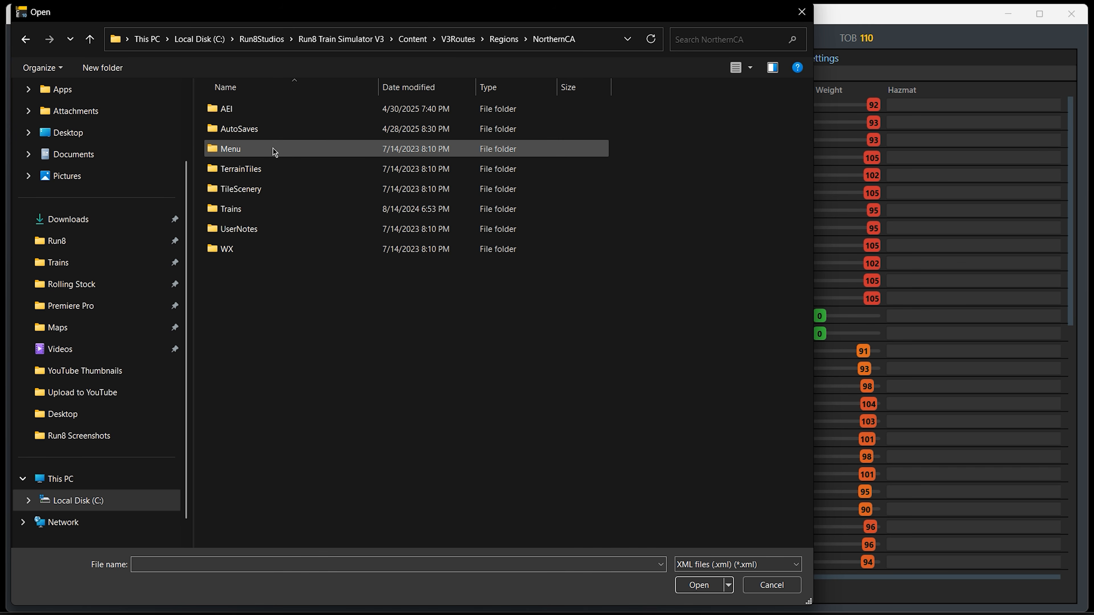
pyautogui.click(773, 589)
pyautogui.click(366, 77)
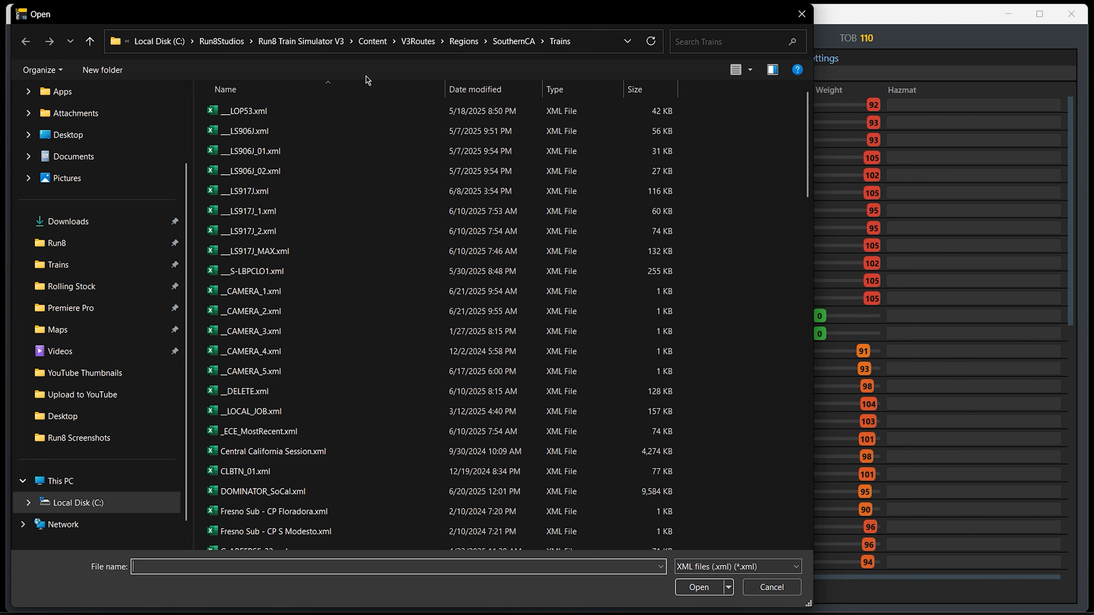
pyautogui.click(772, 584)
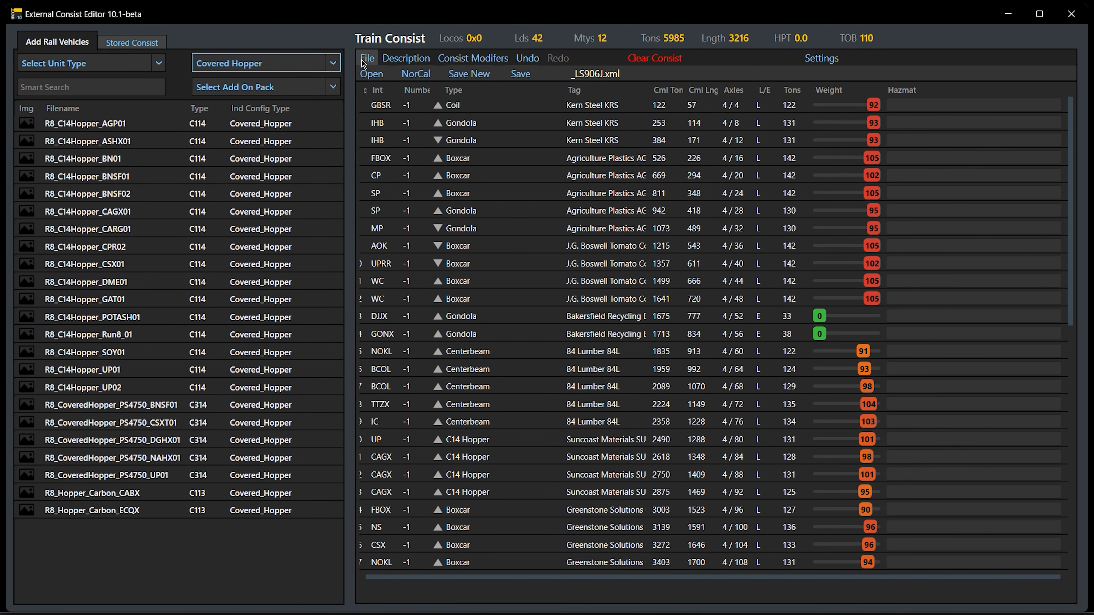
# Set the region to SoCal, then open AMIKB-21 - DM - Elkhorn Main Trk 2.xml from the NorthernCA Trains folder, replacing the current consist
pyautogui.click(414, 78)
pyautogui.click(372, 73)
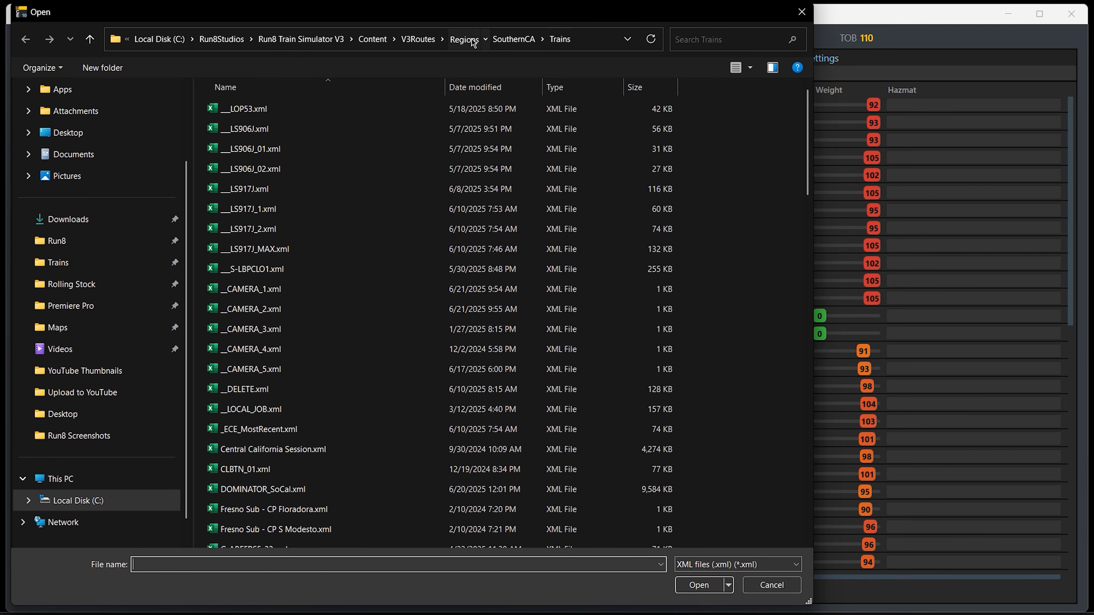
pyautogui.click(470, 39)
pyautogui.doubleClick(315, 146)
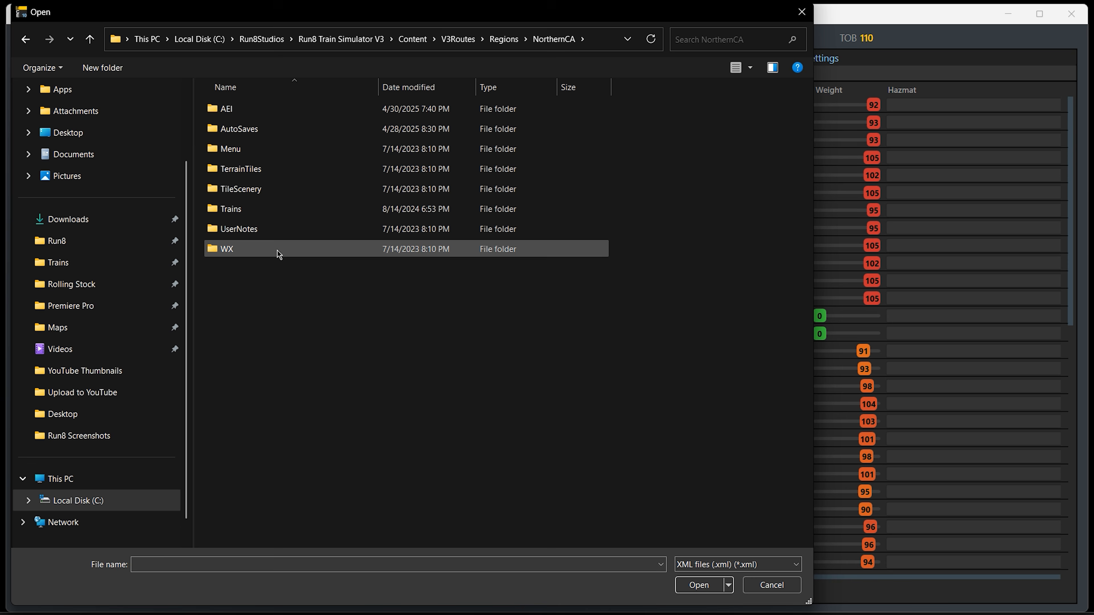
pyautogui.doubleClick(274, 208)
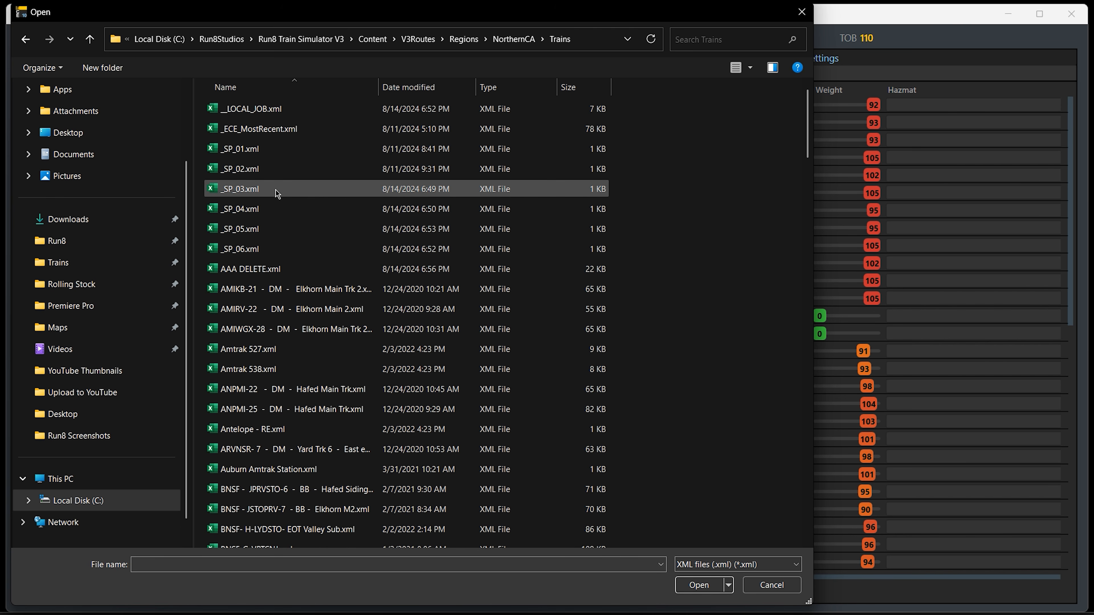
pyautogui.doubleClick(295, 288)
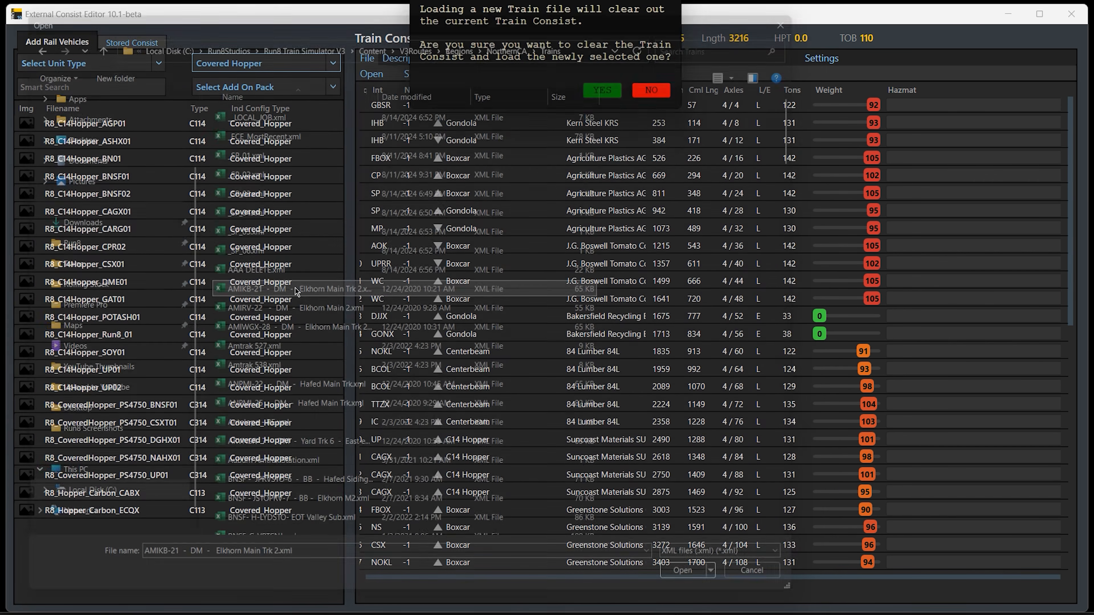
pyautogui.click(606, 92)
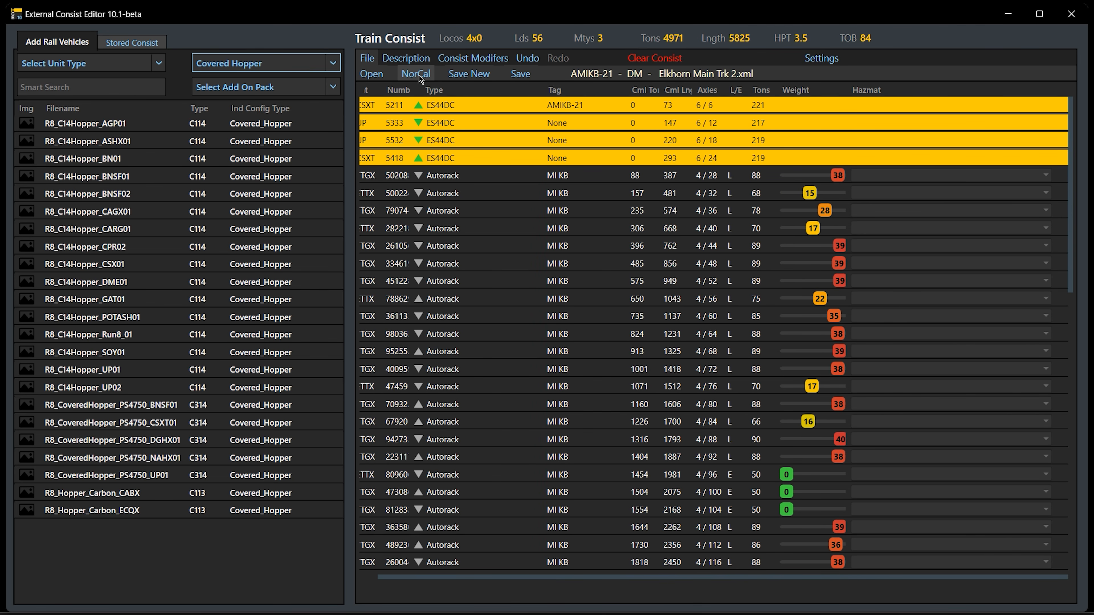
# Check the auto-selected region against the region list and the train file browser's starting folder, cancelling without opening a file
pyautogui.click(426, 76)
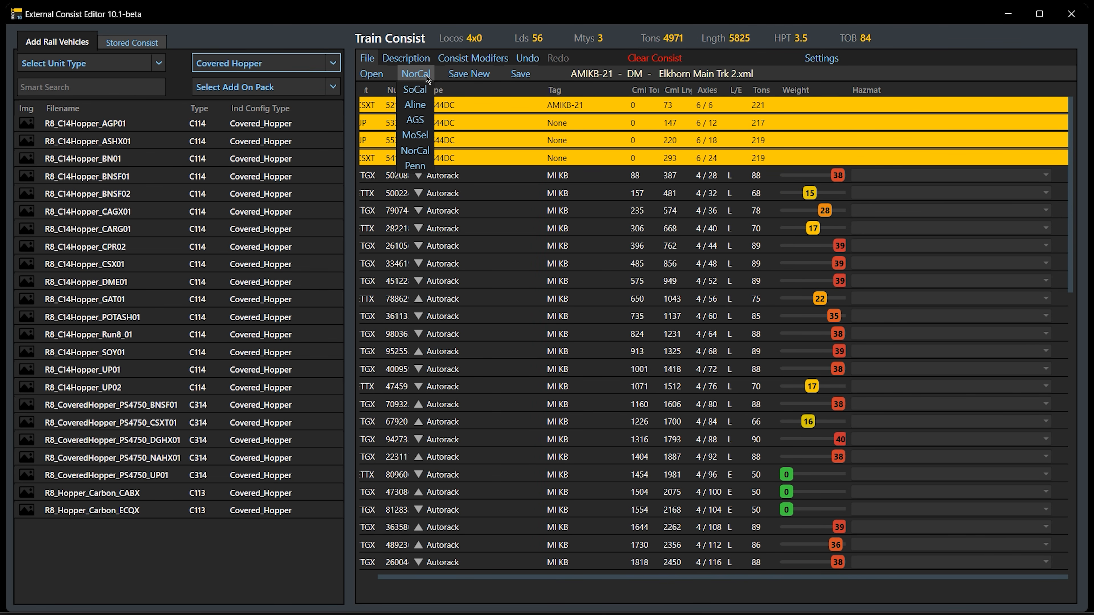
pyautogui.click(426, 75)
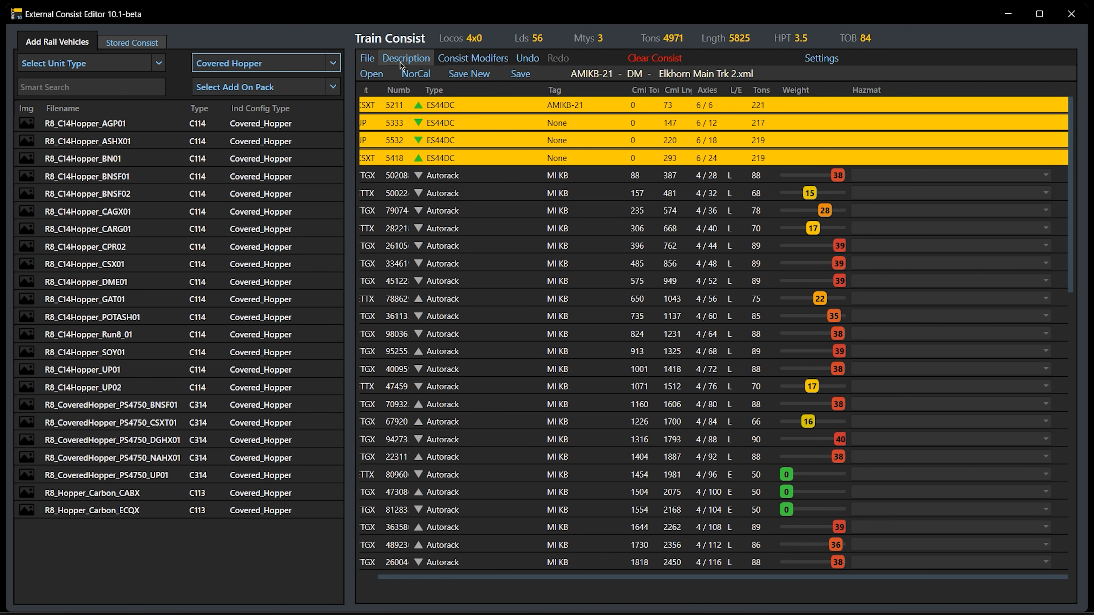
pyautogui.click(370, 76)
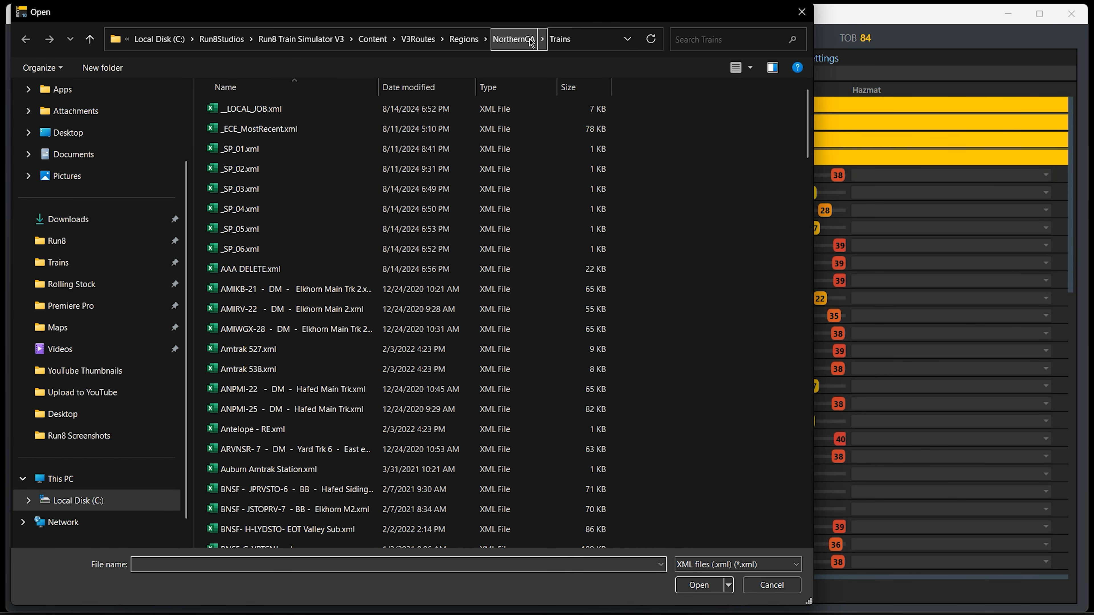
pyautogui.click(773, 586)
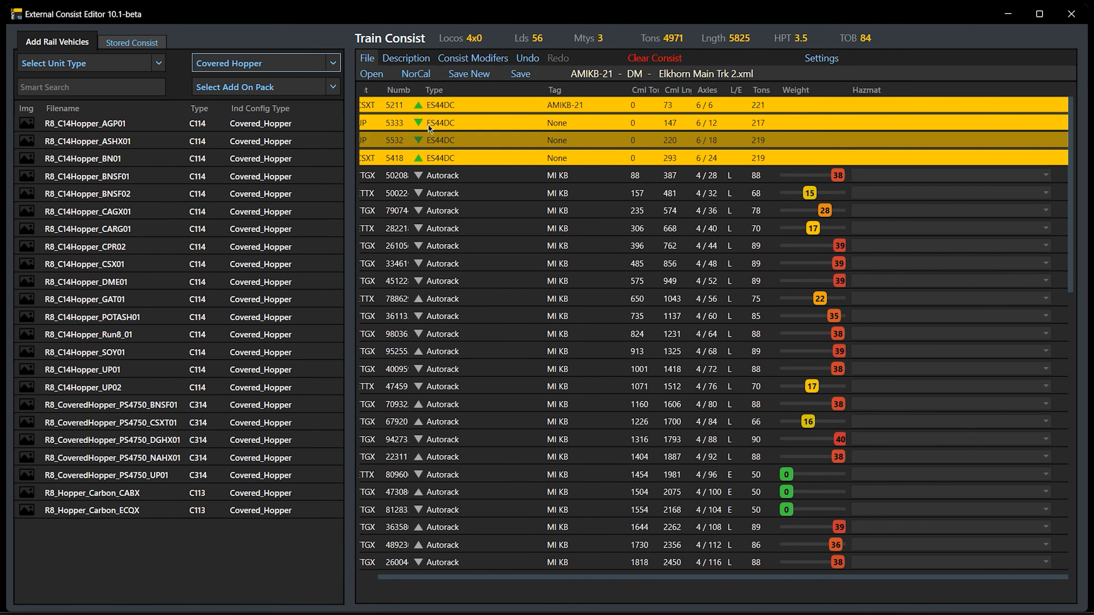
pyautogui.click(424, 77)
pyautogui.click(424, 76)
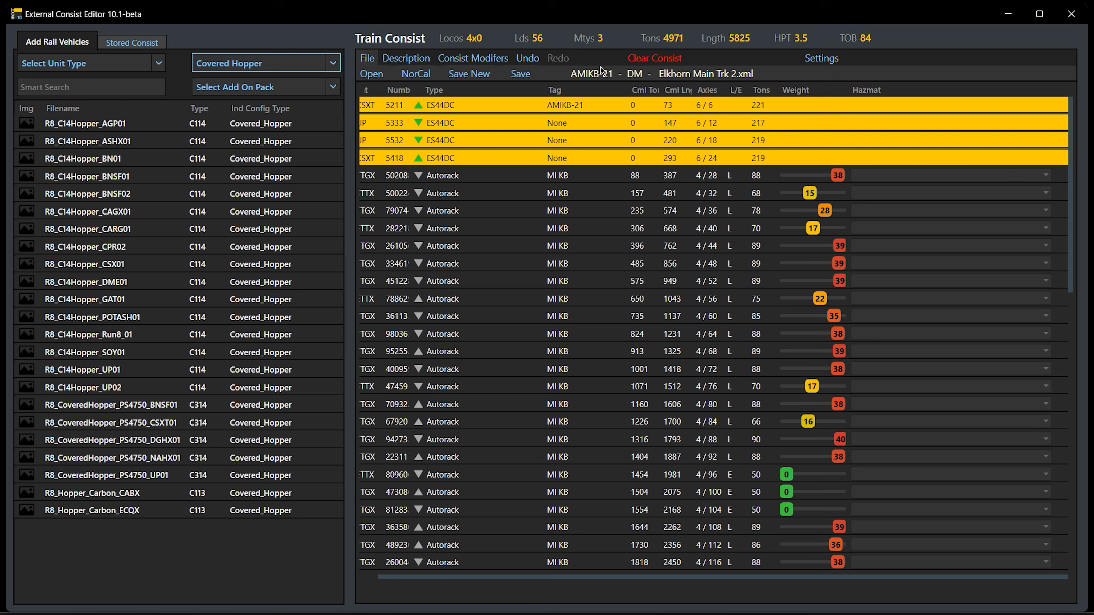
# Close the consist editor and relaunch it to test loading the most recent train file on startup
pyautogui.click(806, 61)
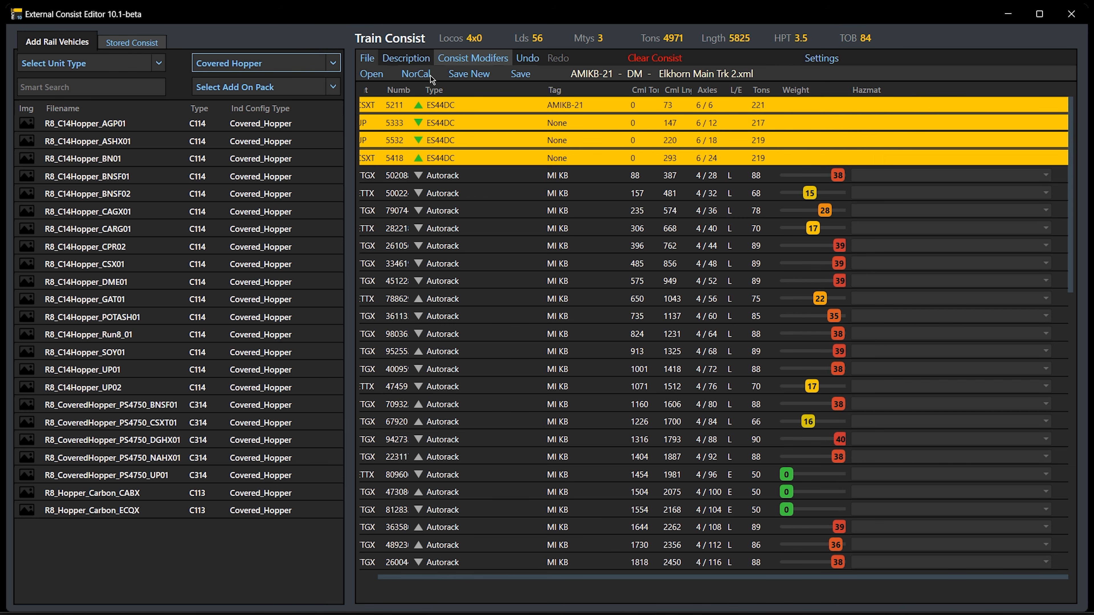
pyautogui.moveTo(827, 57)
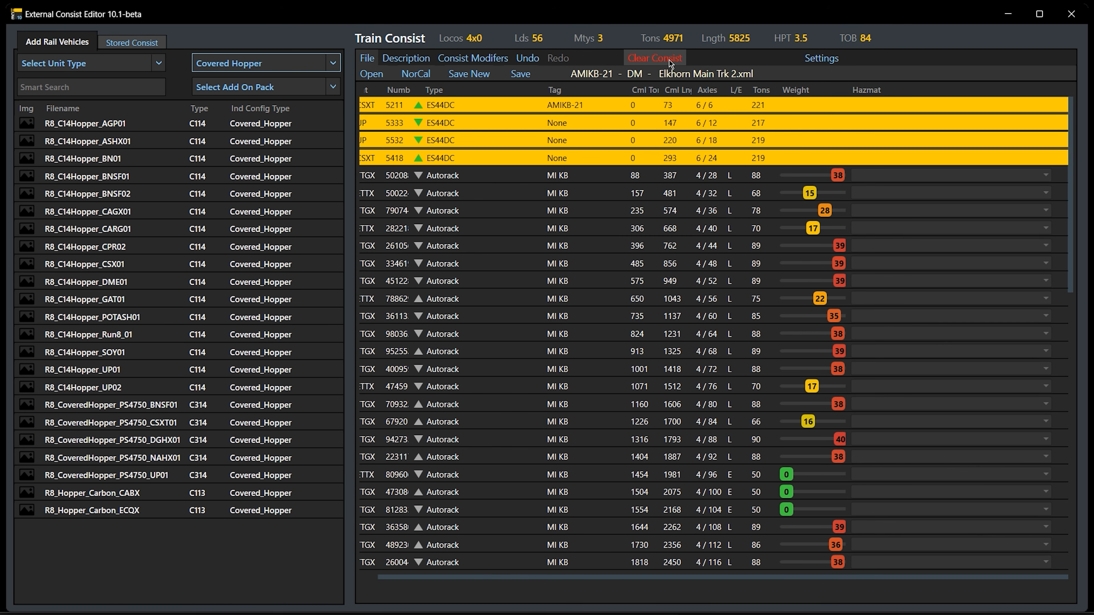
pyautogui.click(1076, 15)
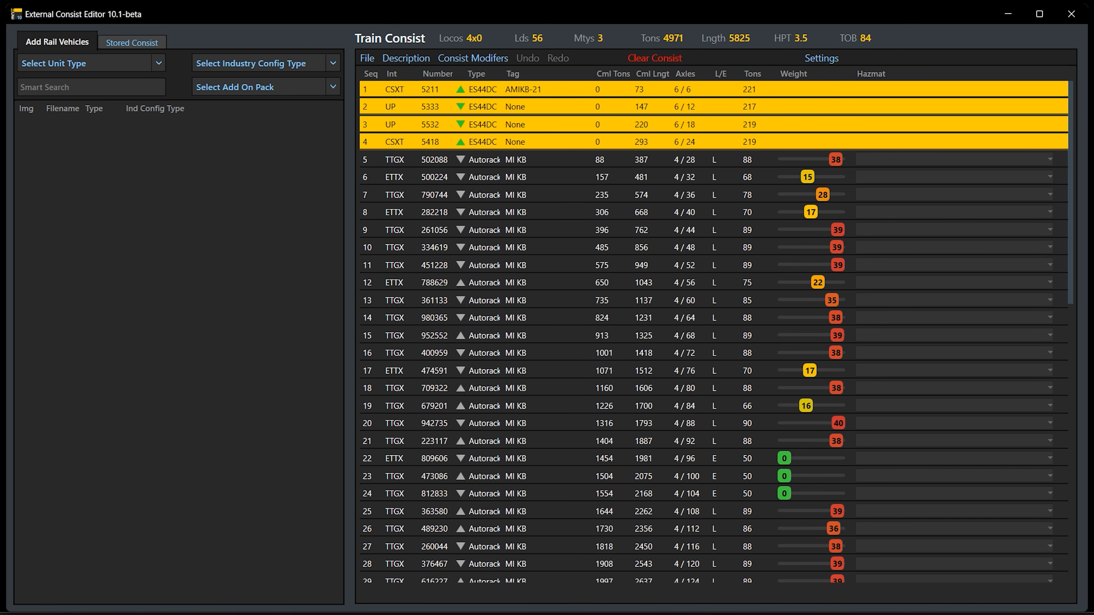
# Turn off loading the most recent train file on startup and showing Train Consist effects
pyautogui.click(827, 62)
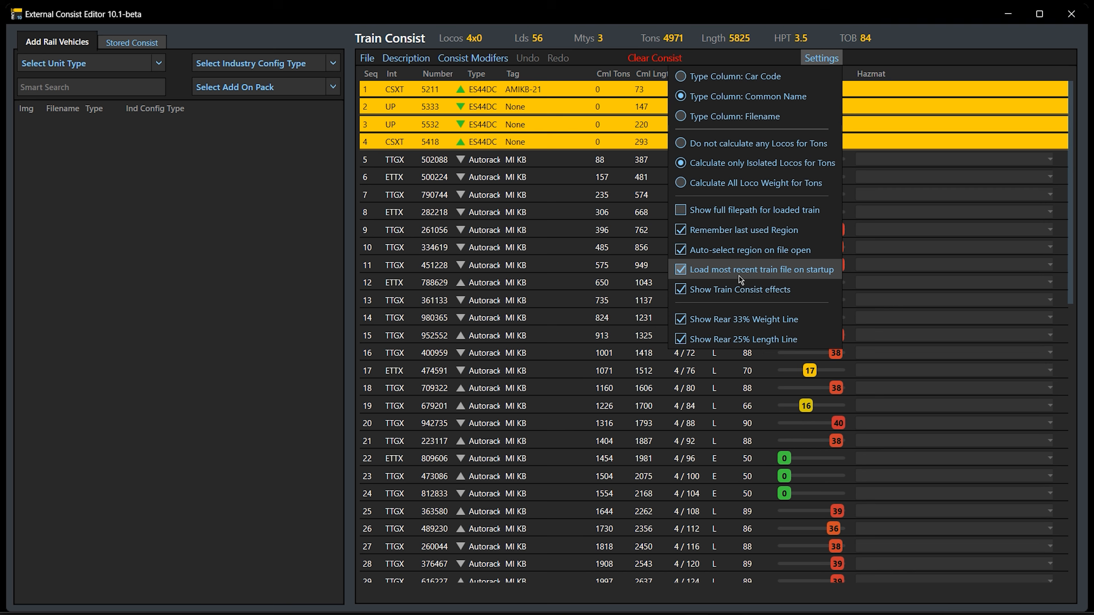
pyautogui.click(814, 264)
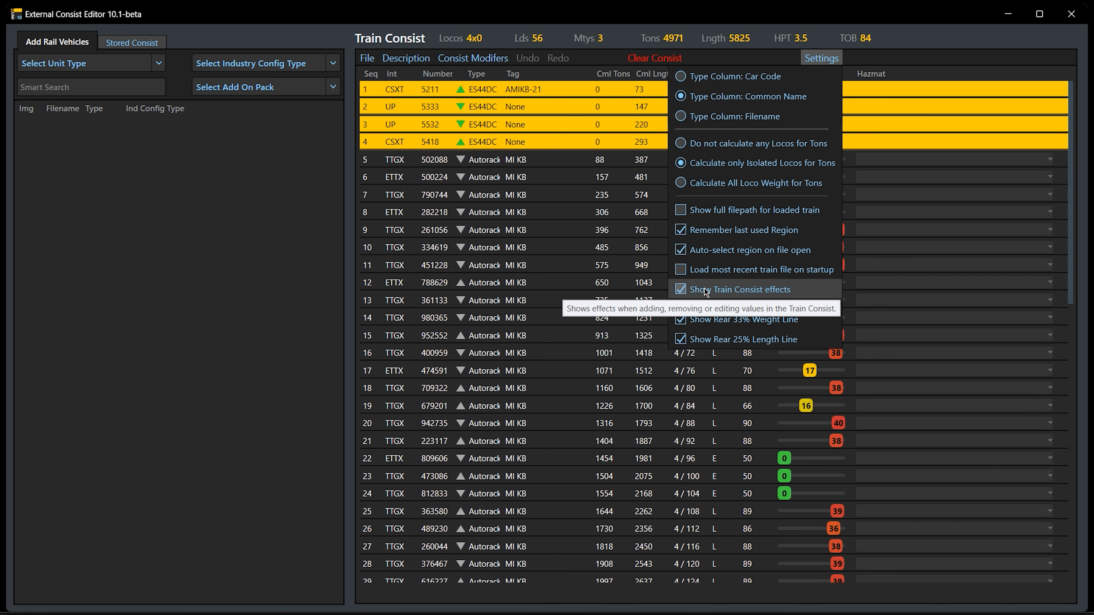
pyautogui.click(682, 289)
pyautogui.click(869, 13)
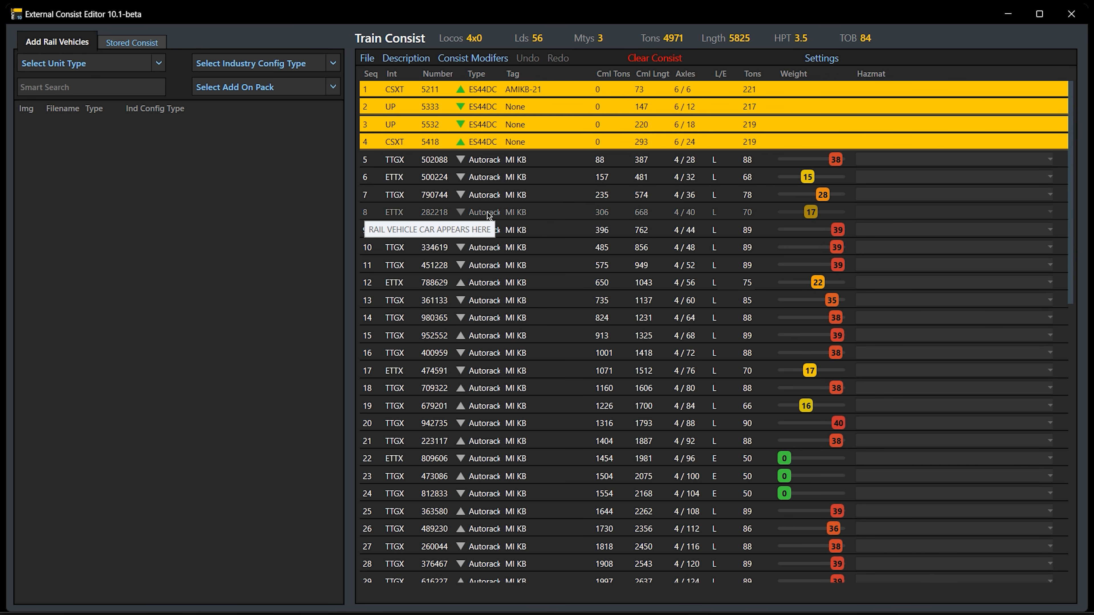
# Select cars 8 through 16 in the consist and make them empty
pyautogui.moveTo(488, 213); pyautogui.dragTo(496, 363)
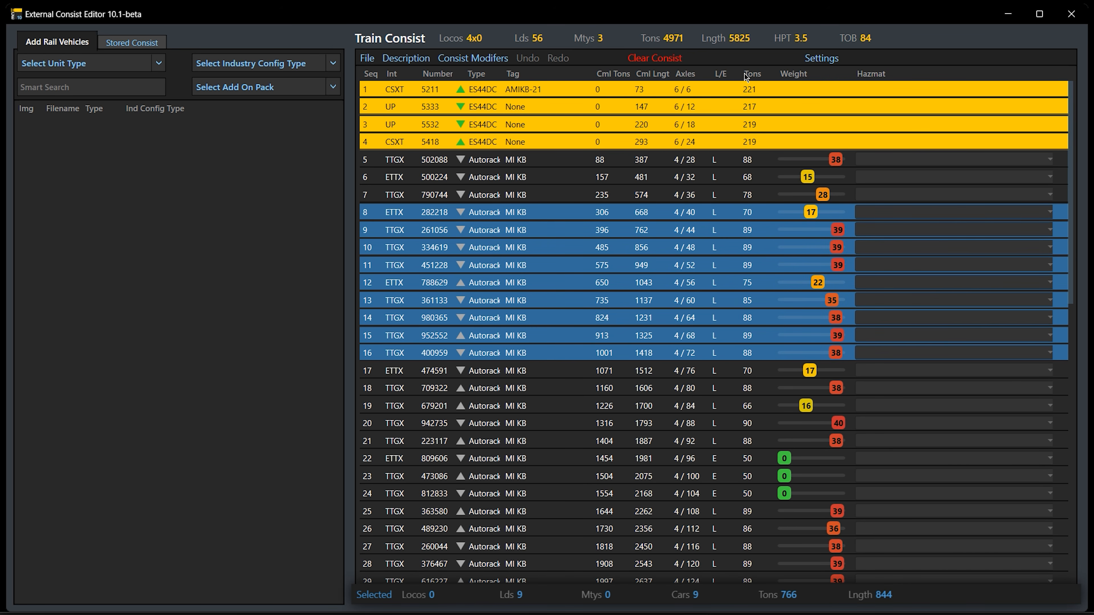
pyautogui.click(466, 57)
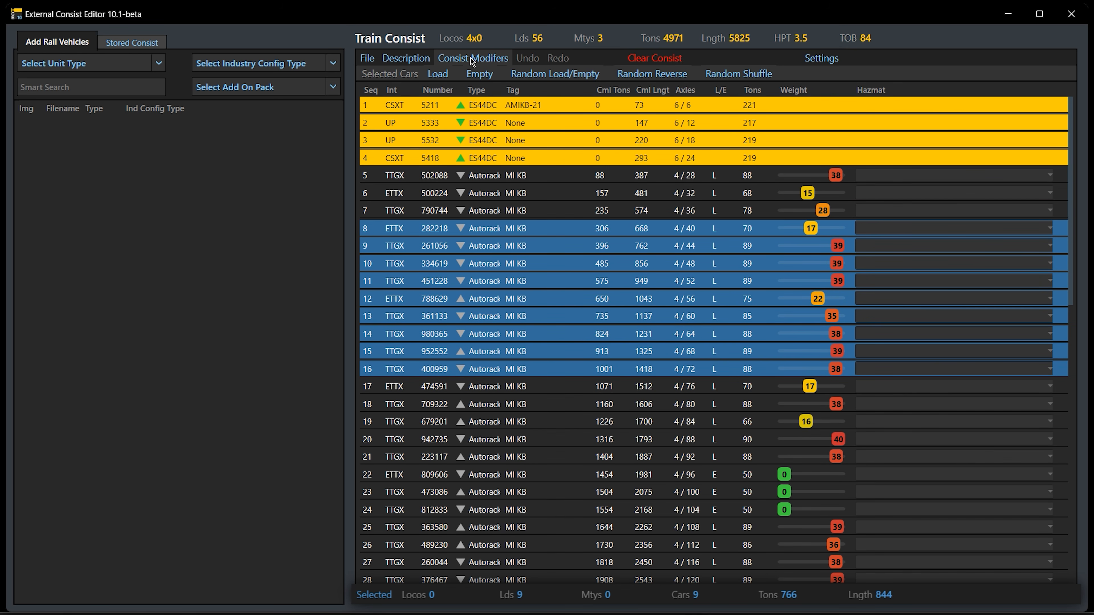
pyautogui.click(484, 78)
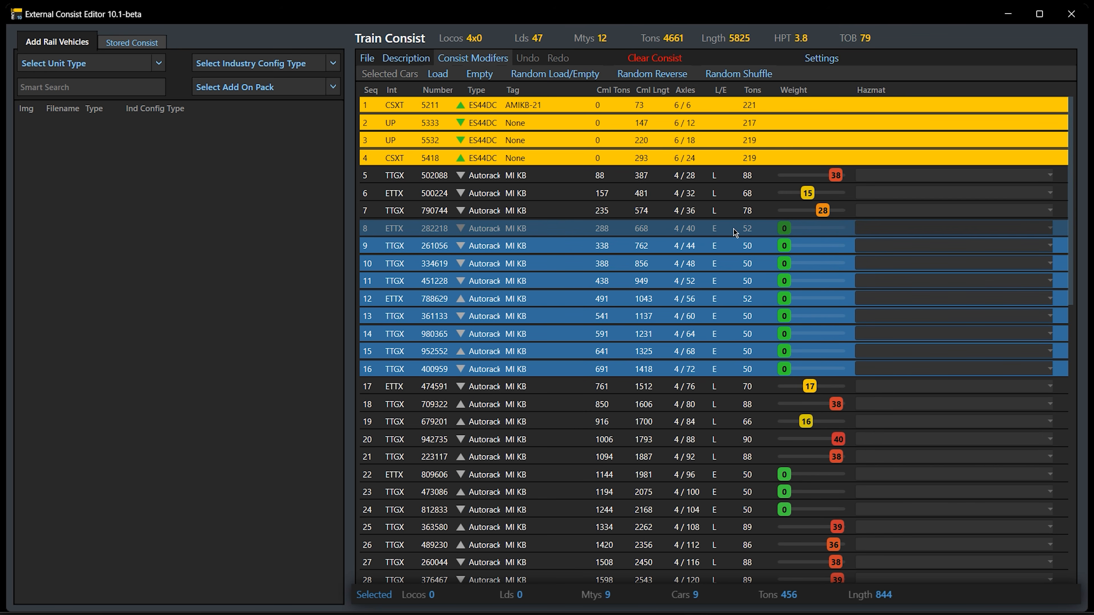
# Turn Show Train Consist effects back on and close the settings
pyautogui.click(821, 58)
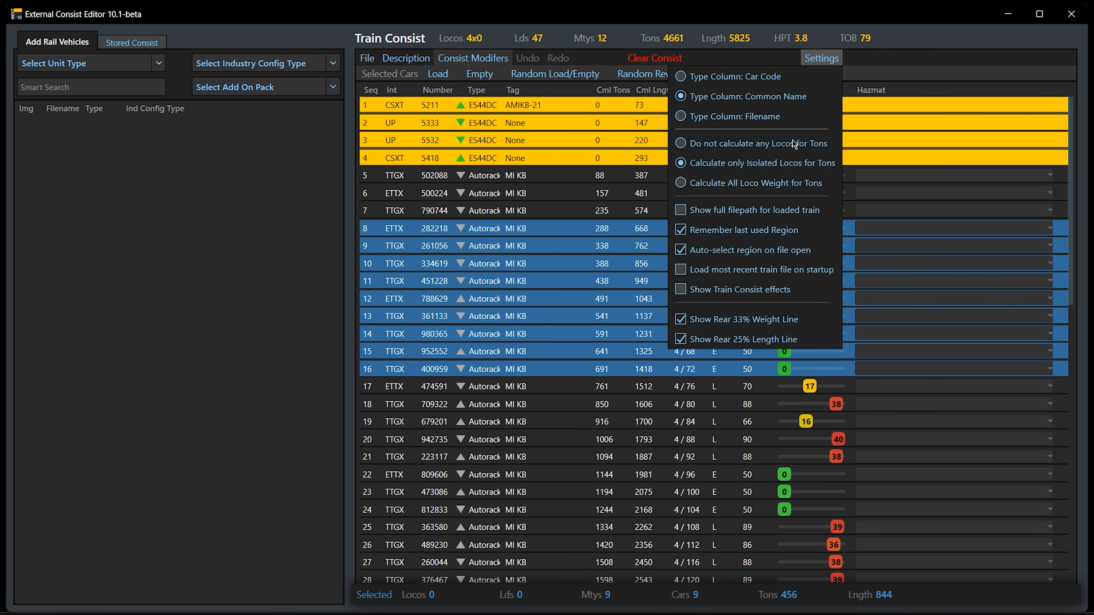
pyautogui.click(740, 291)
pyautogui.click(562, 242)
# Load cars 8 through 16 of the consist and clear the selection
pyautogui.click(563, 231)
pyautogui.keyDown('shift'); pyautogui.click(571, 371); pyautogui.keyUp('shift')
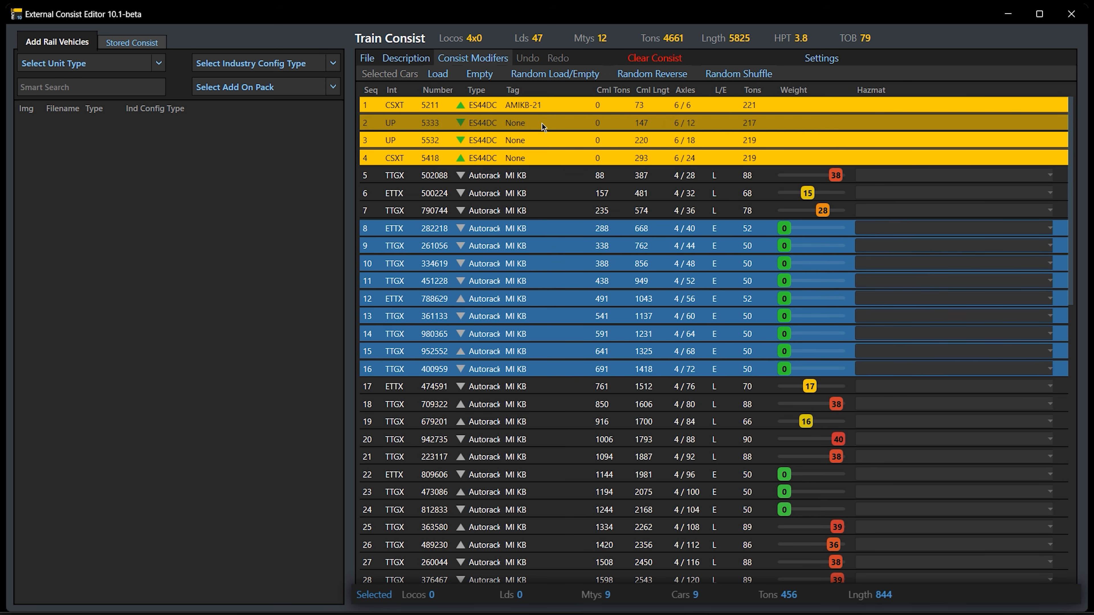
pyautogui.click(443, 76)
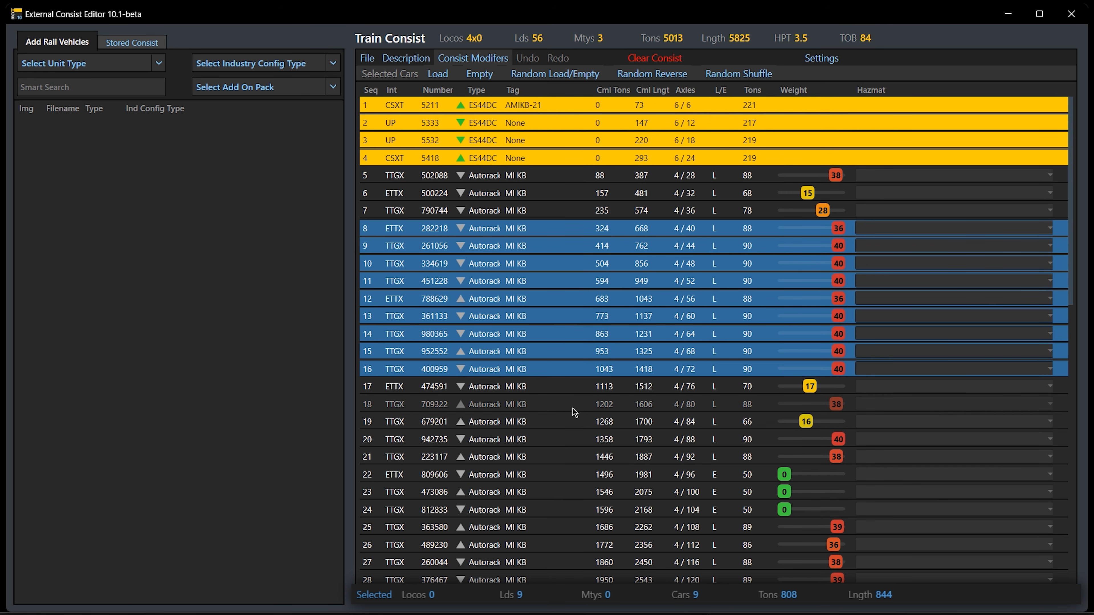
pyautogui.press('Escape')
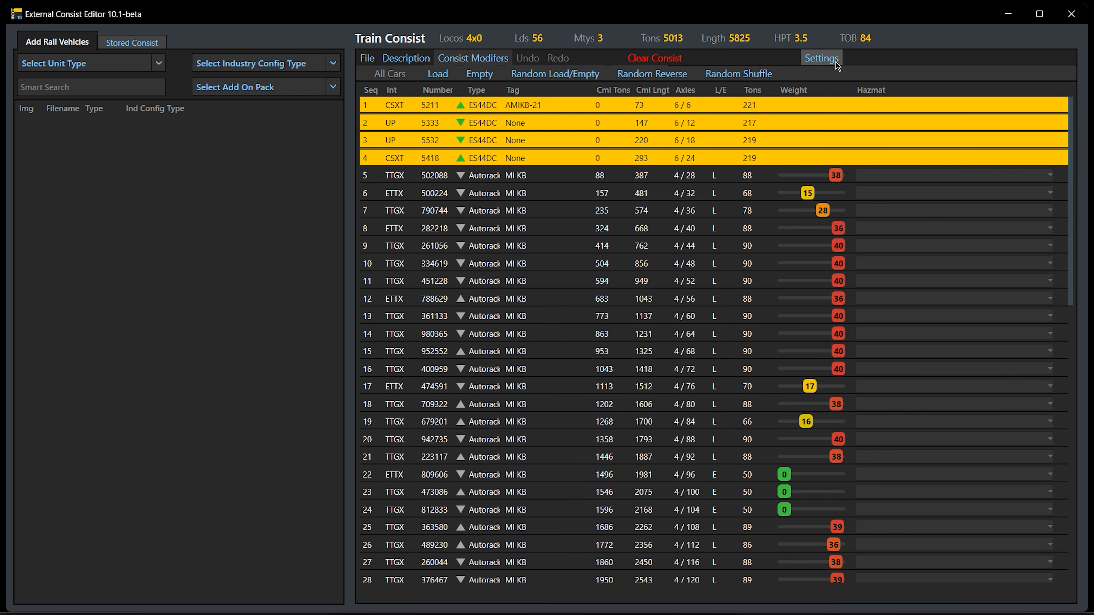
# Compare the Rear 33% Weight Line and Rear 25% Length Line settings with the marker lines in the consist list
pyautogui.click(836, 63)
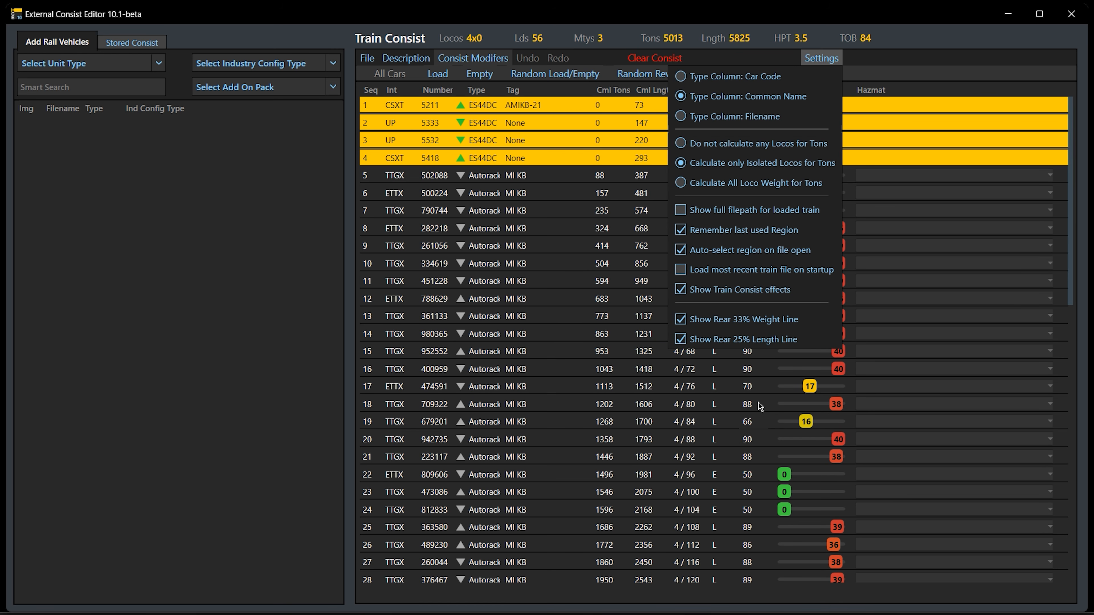
pyautogui.click(932, 238)
pyautogui.scroll(-10, 918, 302)
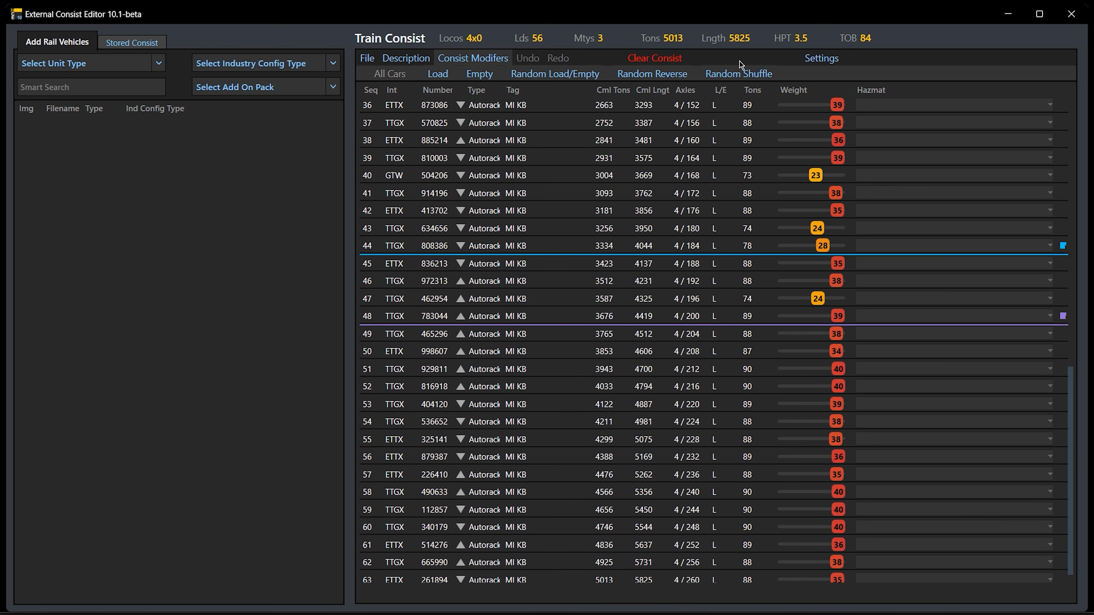
pyautogui.click(823, 60)
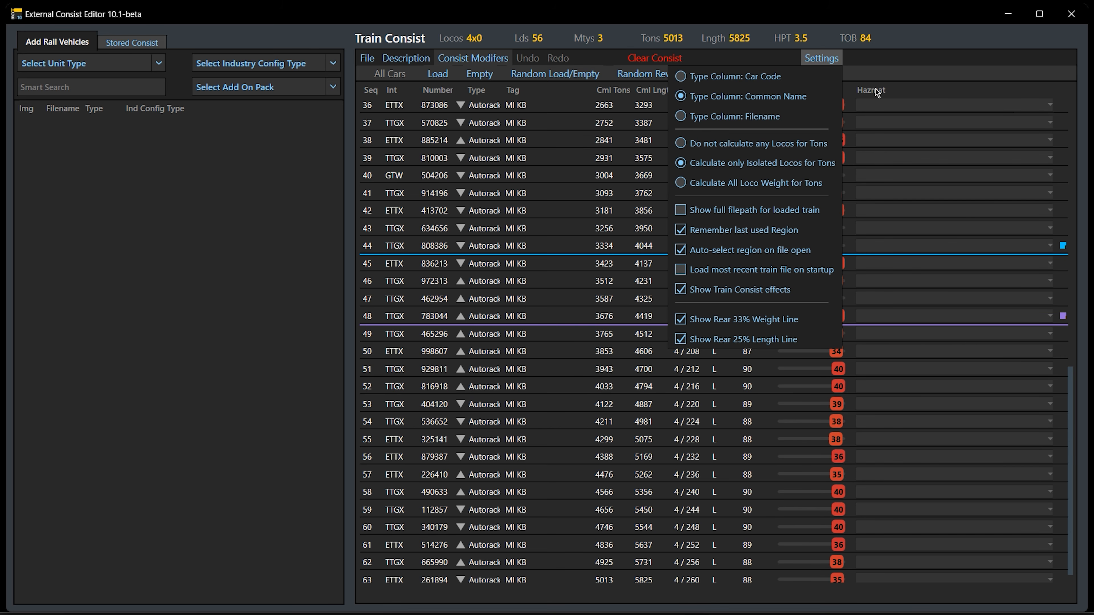
pyautogui.click(911, 18)
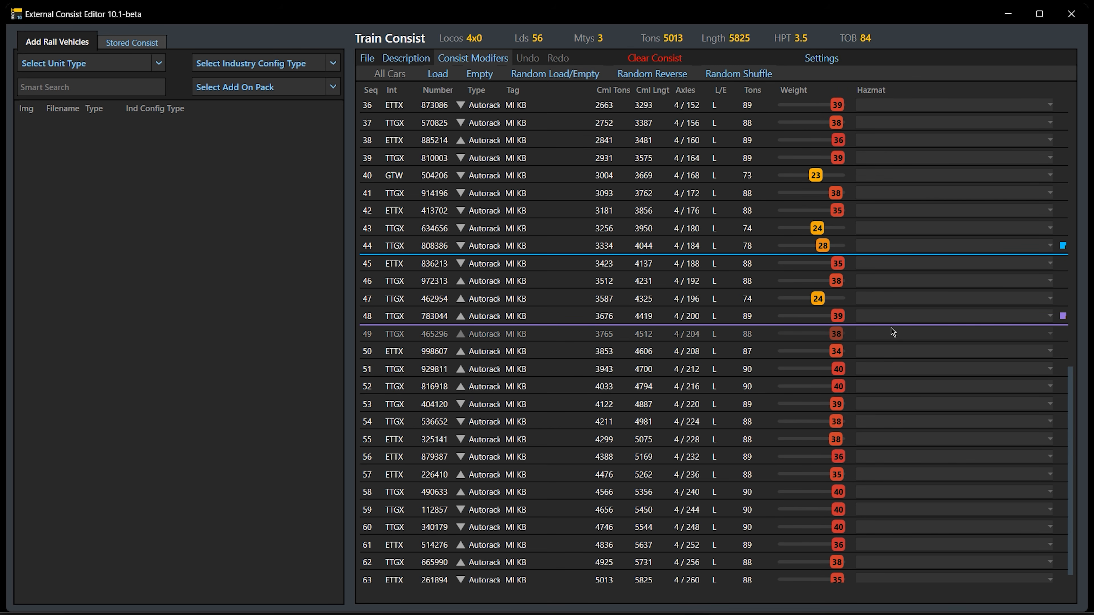
pyautogui.scroll(-1, 891, 330)
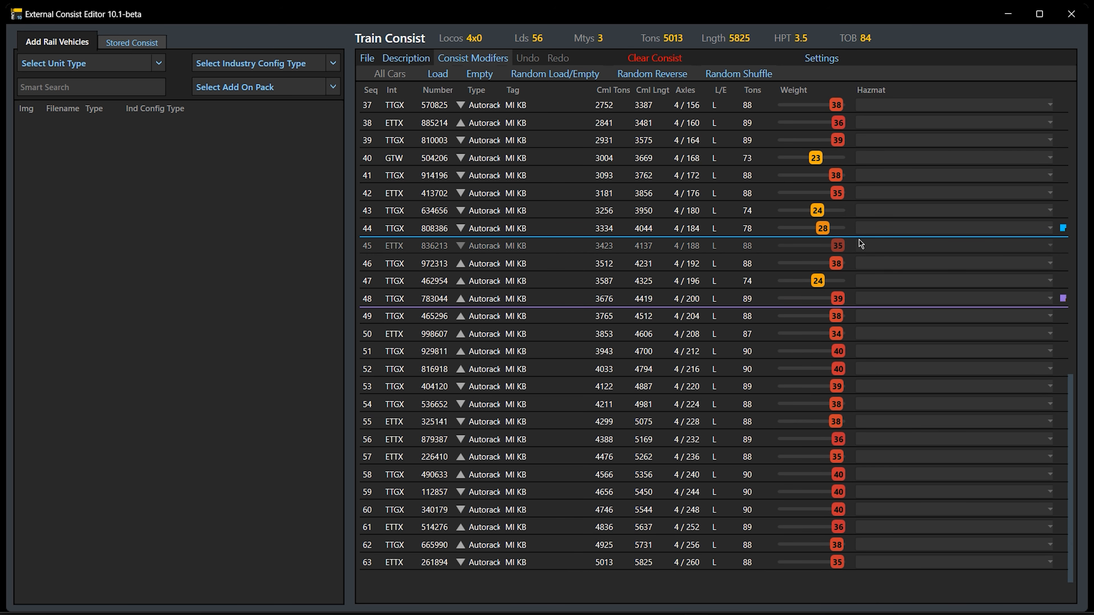
pyautogui.click(823, 59)
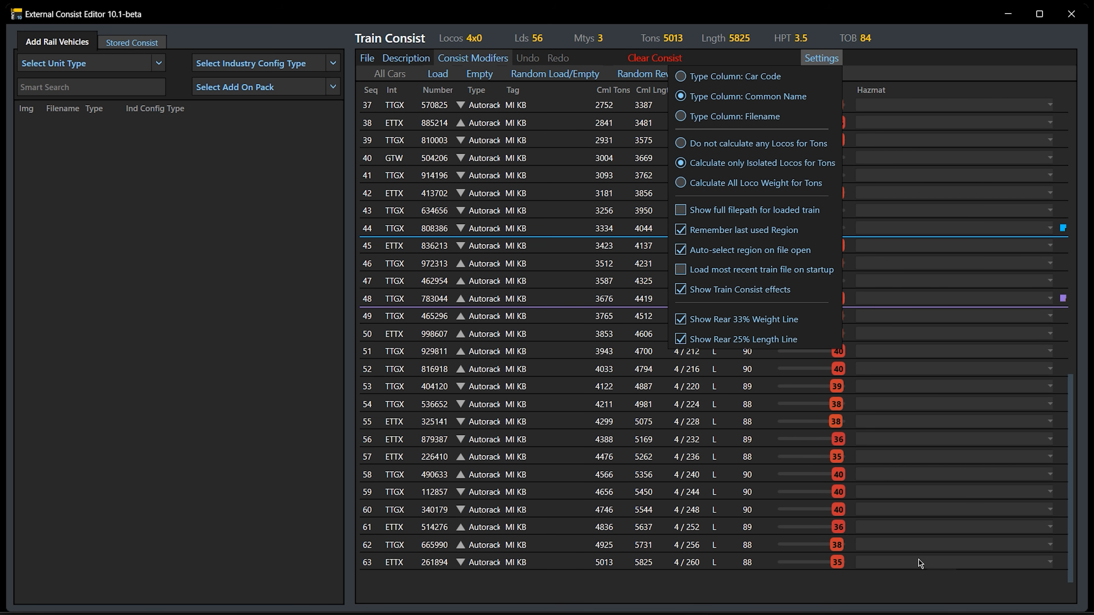
pyautogui.click(891, 28)
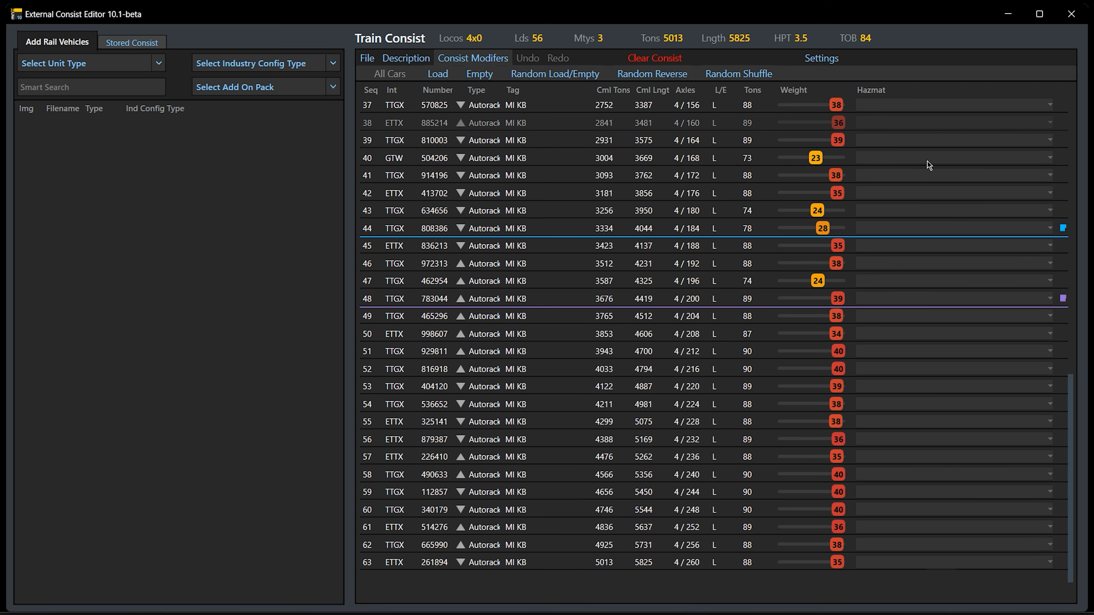
# Examine the cars around and behind the two rear marker lines, and bring up the settings again
pyautogui.scroll(2, 938, 284)
pyautogui.scroll(9, 934, 286)
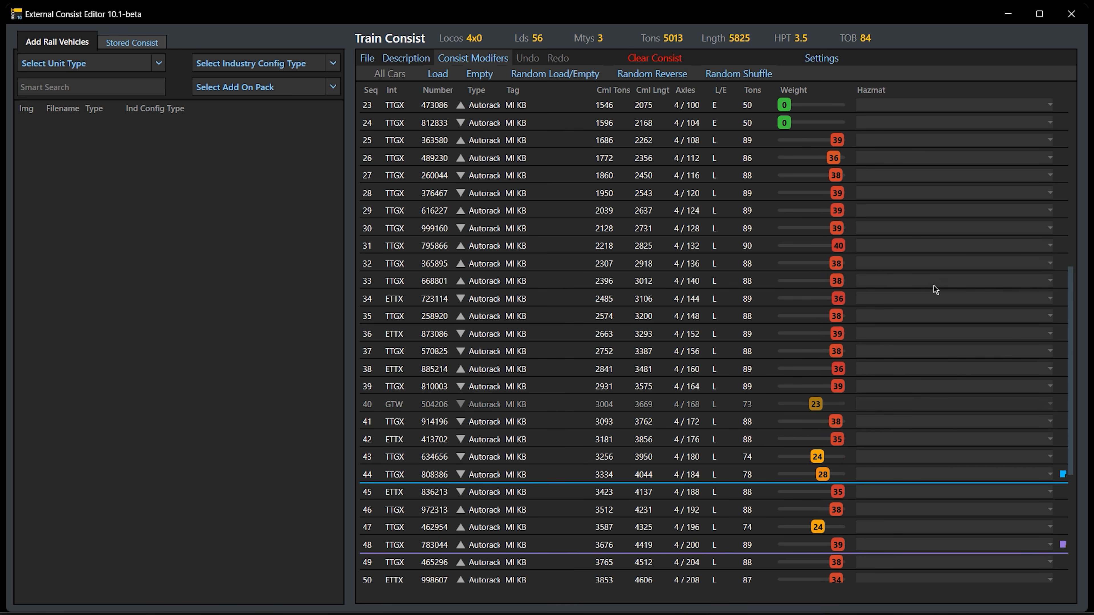
pyautogui.scroll(-10, 934, 286)
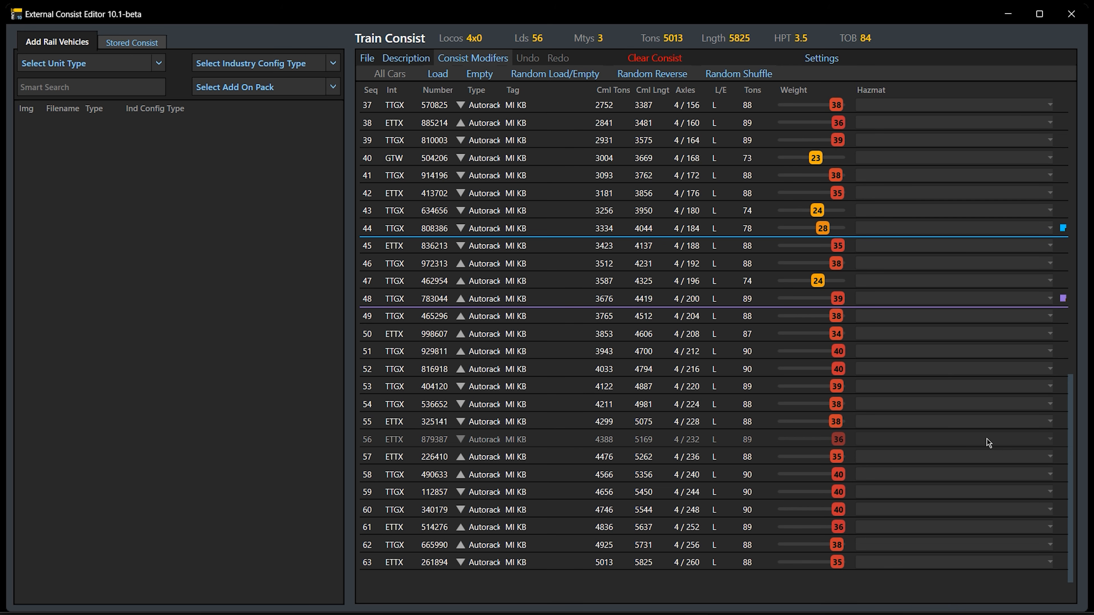
pyautogui.moveTo(1070, 411); pyautogui.dragTo(1077, 438)
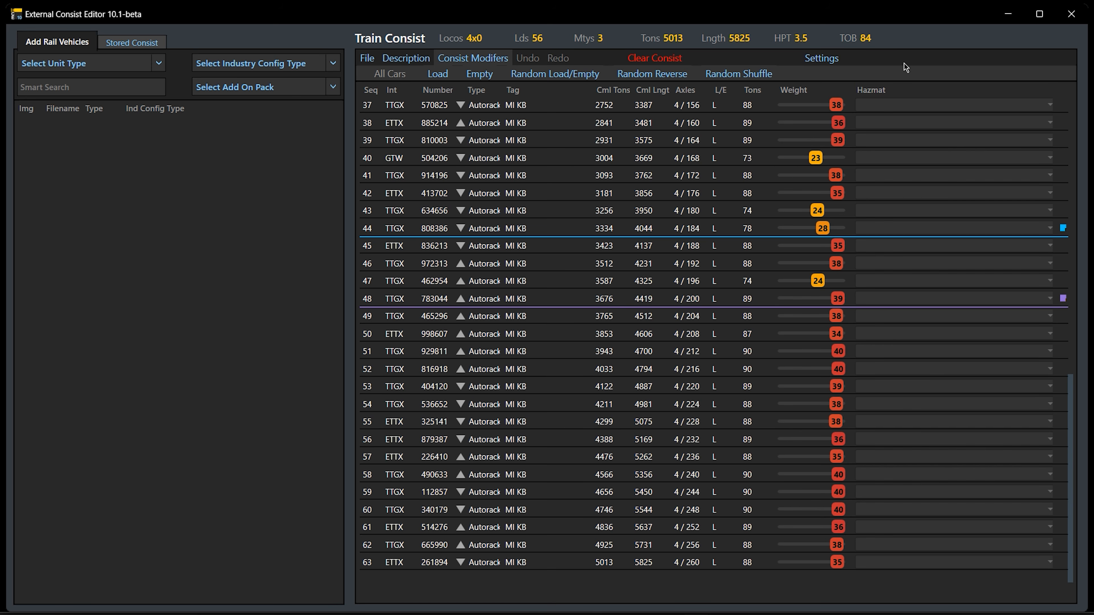
pyautogui.click(832, 65)
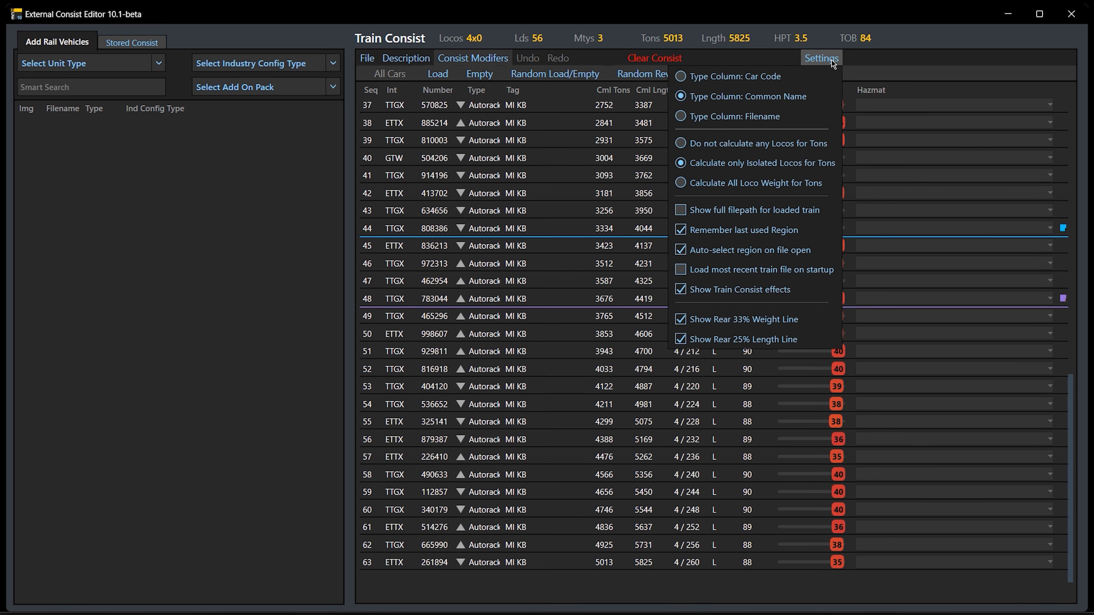
# Close the settings and search the rail vehicles for "single" and for "box"
pyautogui.click(833, 64)
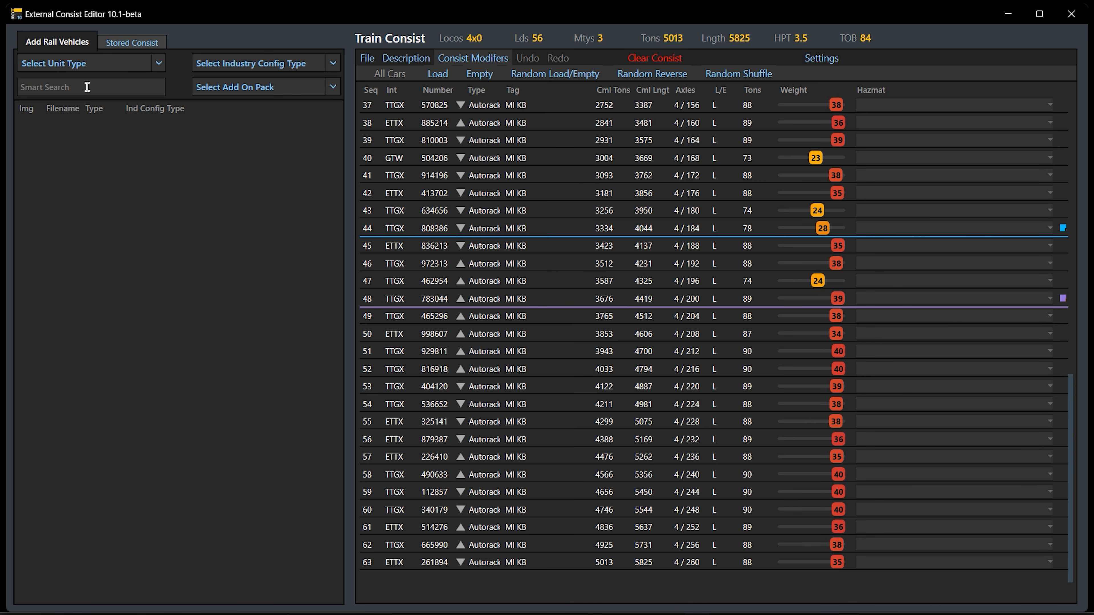
pyautogui.click(108, 87)
pyautogui.write('single')
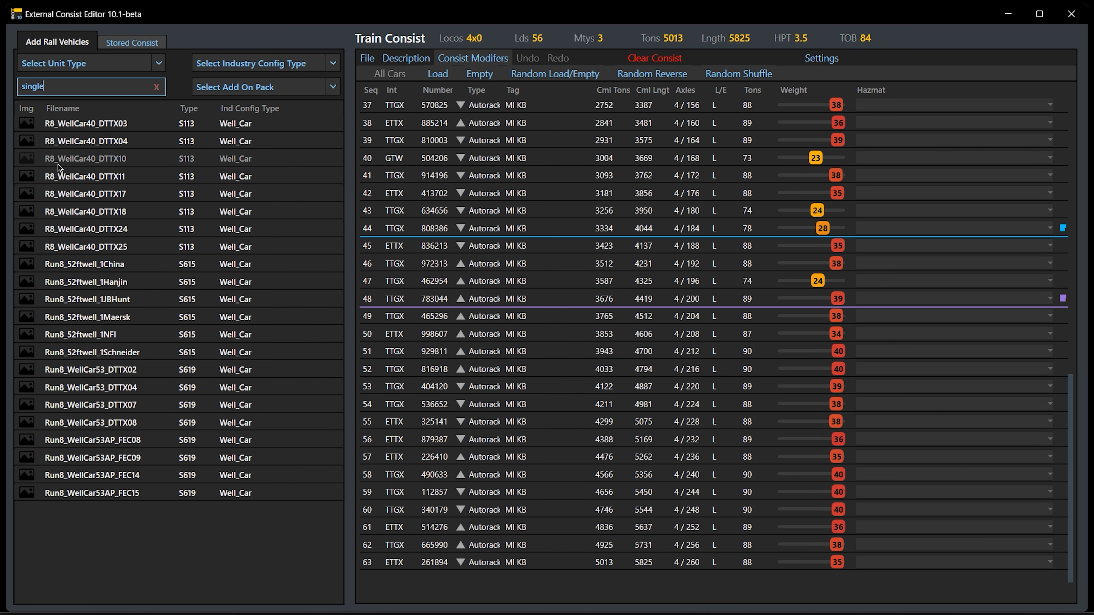
pyautogui.press('BackSpace')
pyautogui.press('BackSpace')
pyautogui.press('BackSpace')
pyautogui.press('BackSpace')
pyautogui.press('BackSpace')
pyautogui.press('BackSpace')
pyautogui.write('box')
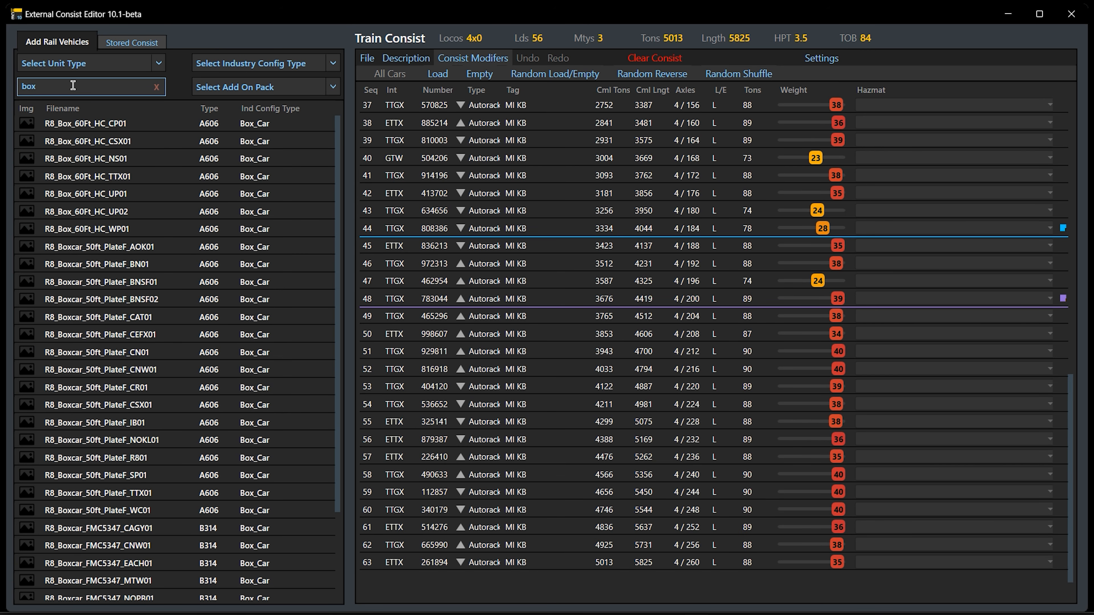
# Search the rail vehicles for "plate" and clear the search
pyautogui.moveTo(55, 87); pyautogui.dragTo(13, 91)
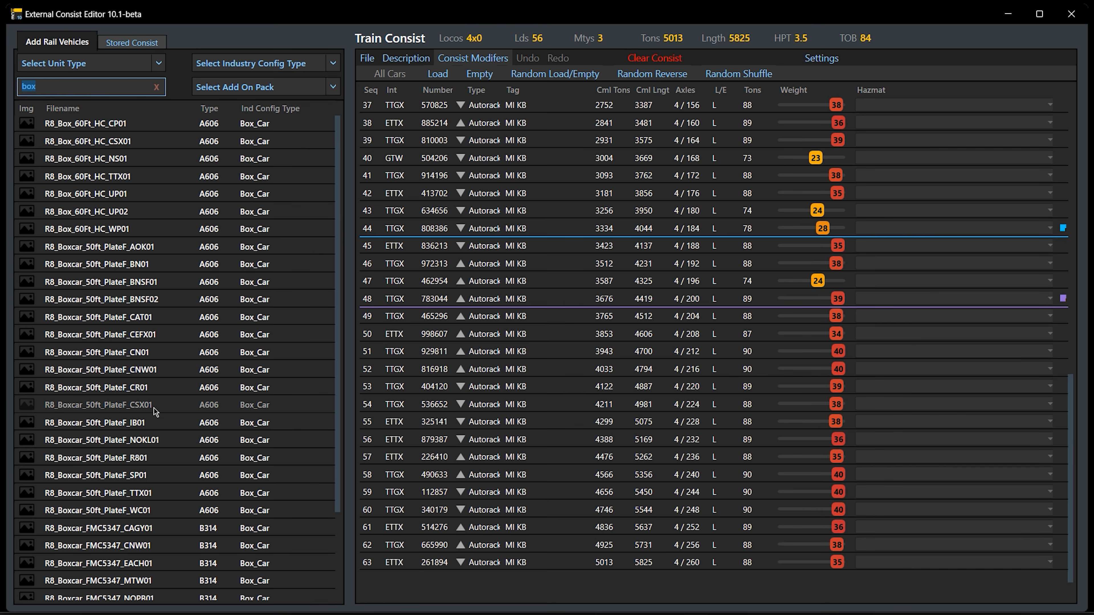
pyautogui.write('plate')
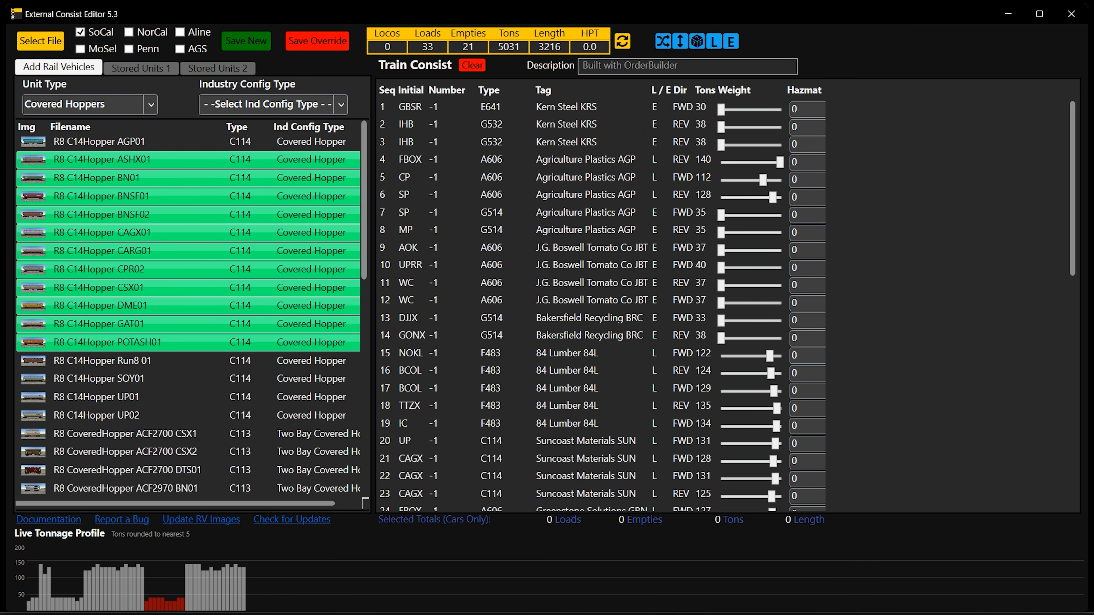
pyautogui.click(696, 613)
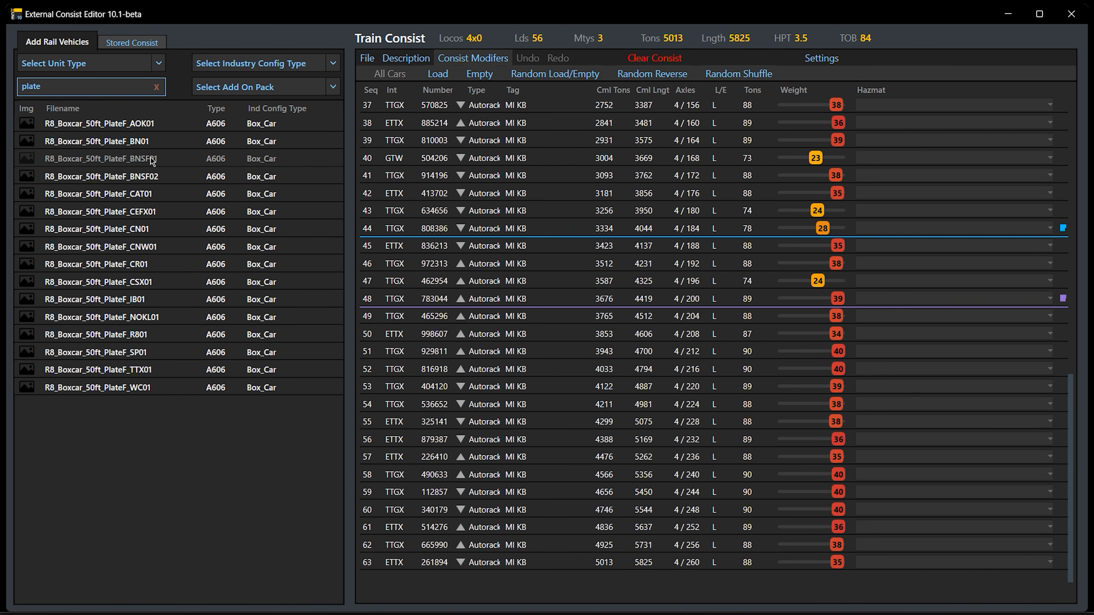
pyautogui.click(155, 87)
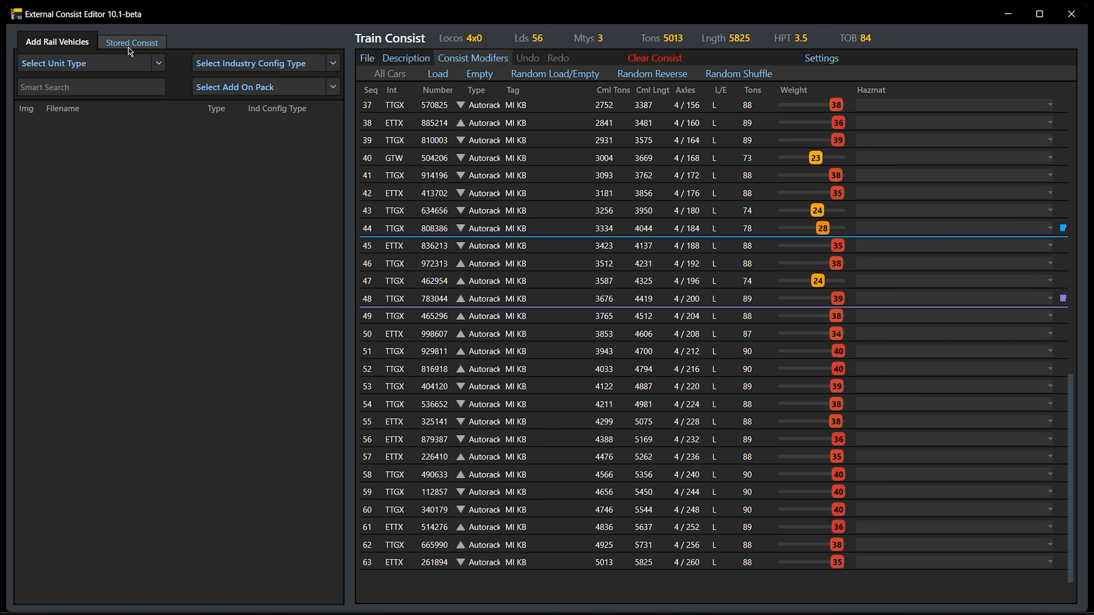
# Load _LS917J.xml from the SouthernCA region's Trains folder as the stored consist
pyautogui.click(144, 43)
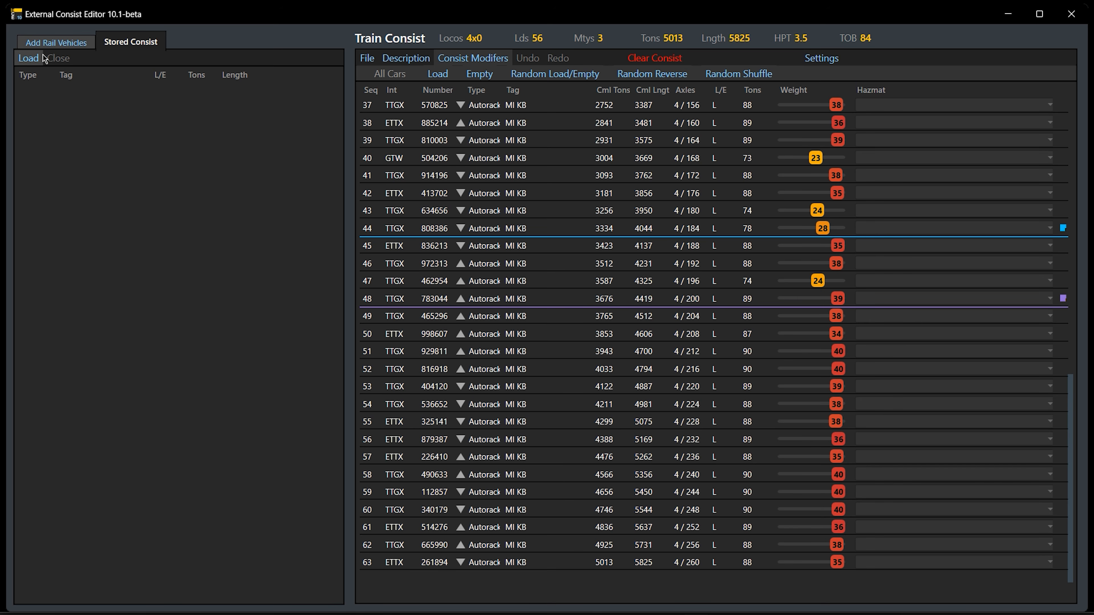
pyautogui.click(33, 59)
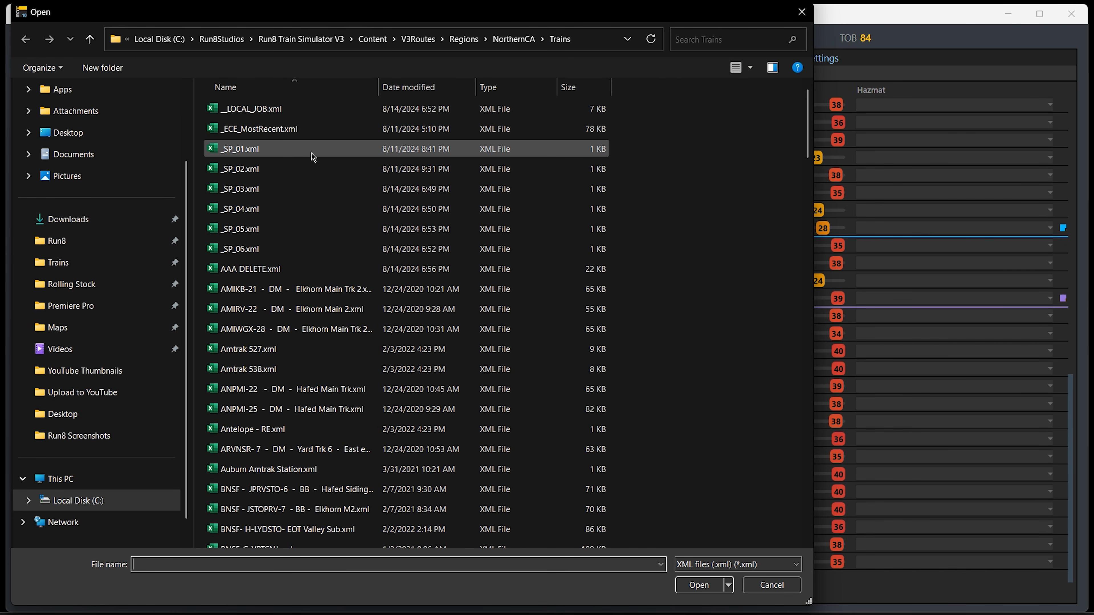
pyautogui.click(464, 38)
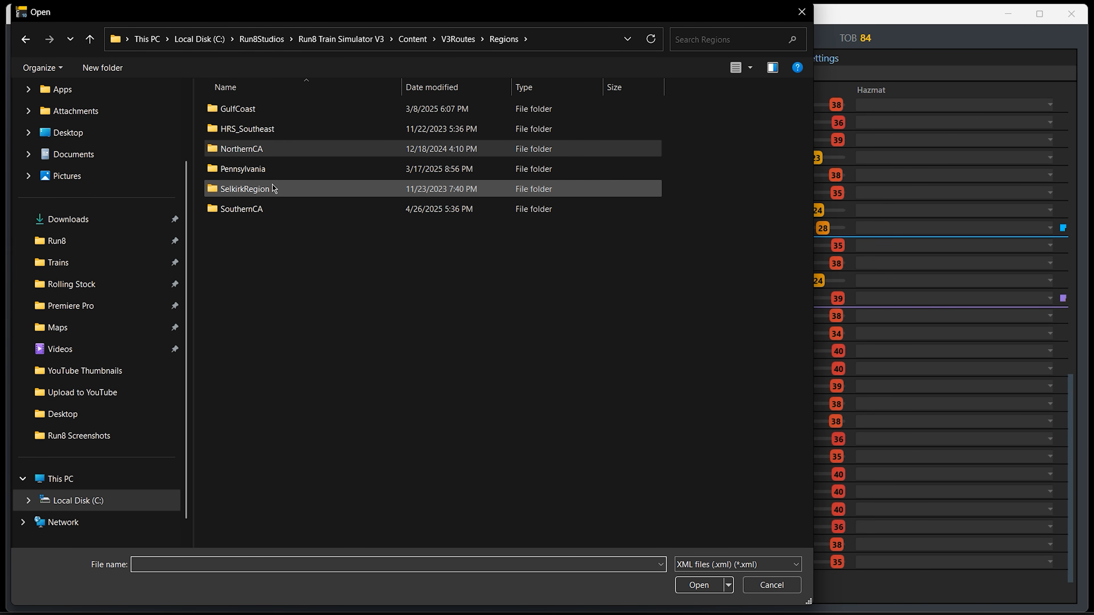
pyautogui.doubleClick(267, 209)
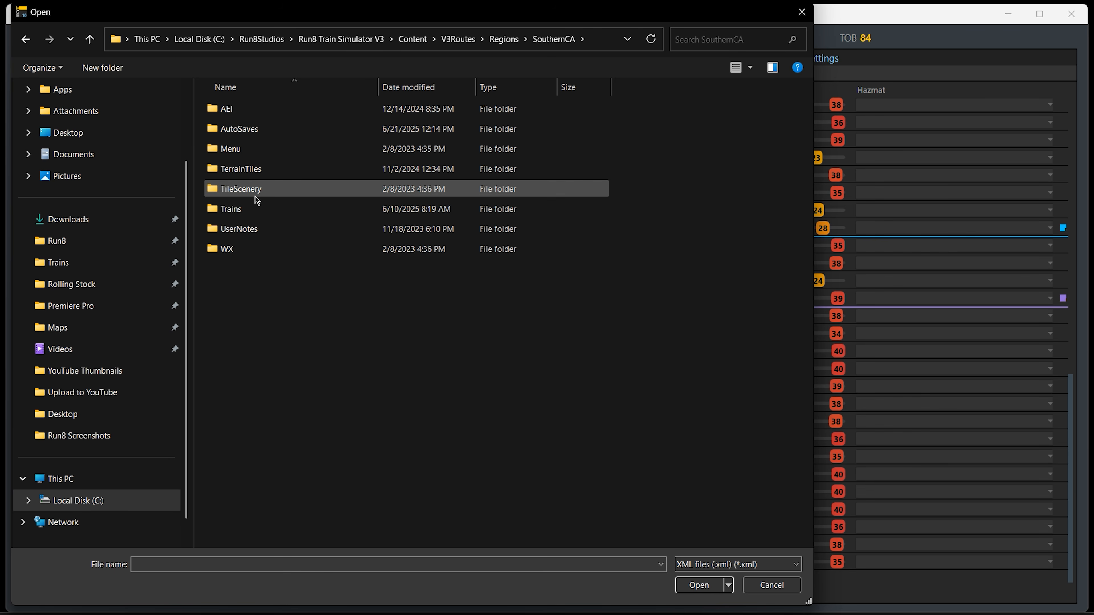
pyautogui.doubleClick(258, 211)
pyautogui.doubleClick(274, 191)
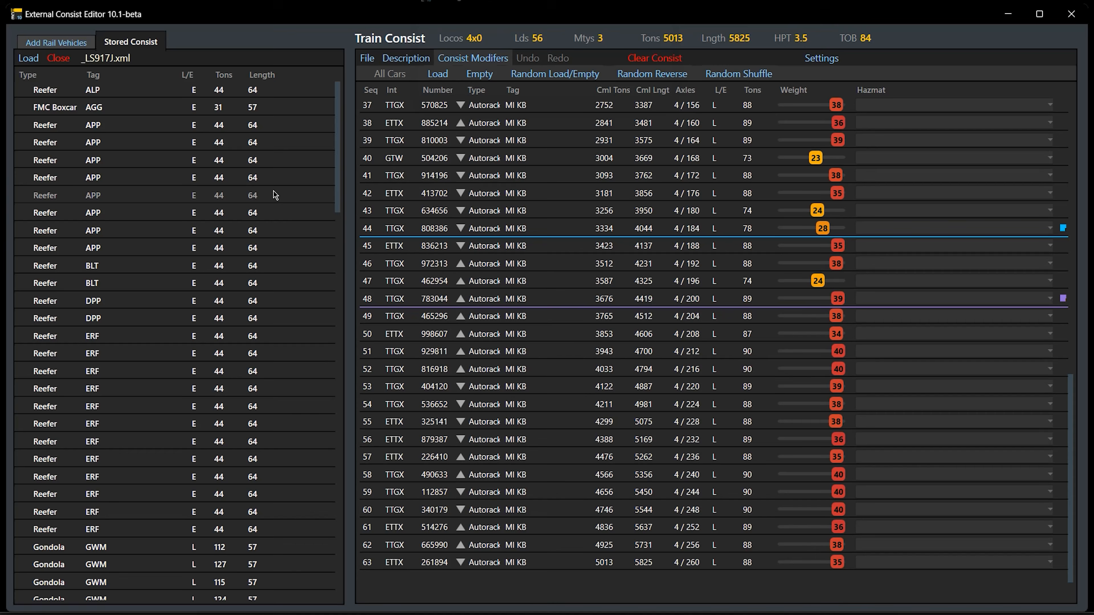
# Select a GRE reefer in the stored consist, close that consist and return to adding rail vehicles
pyautogui.scroll(-12, 116, 172)
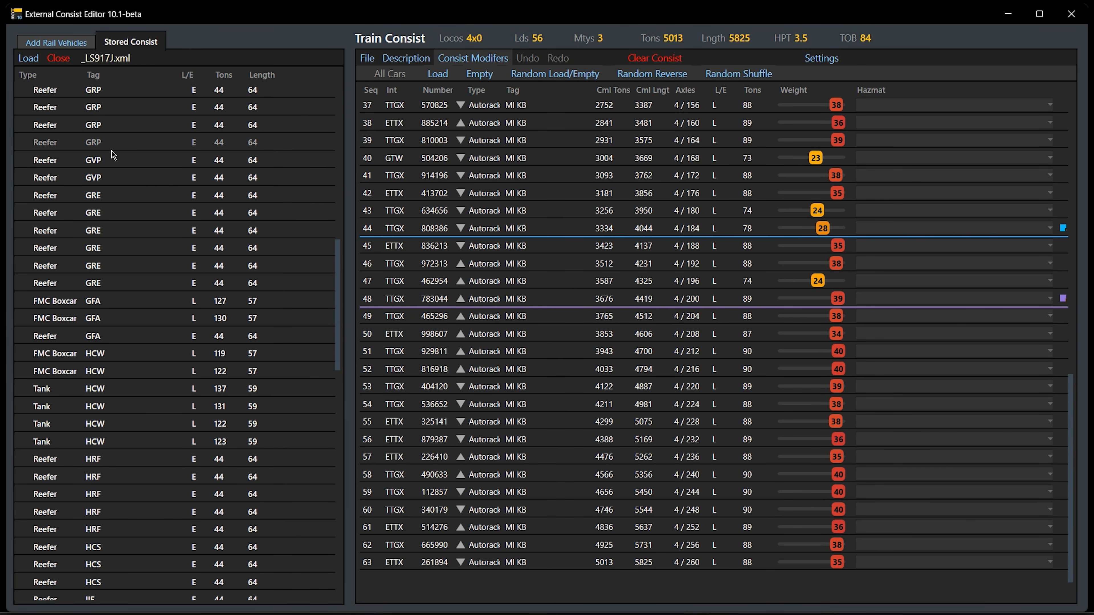
pyautogui.click(150, 230)
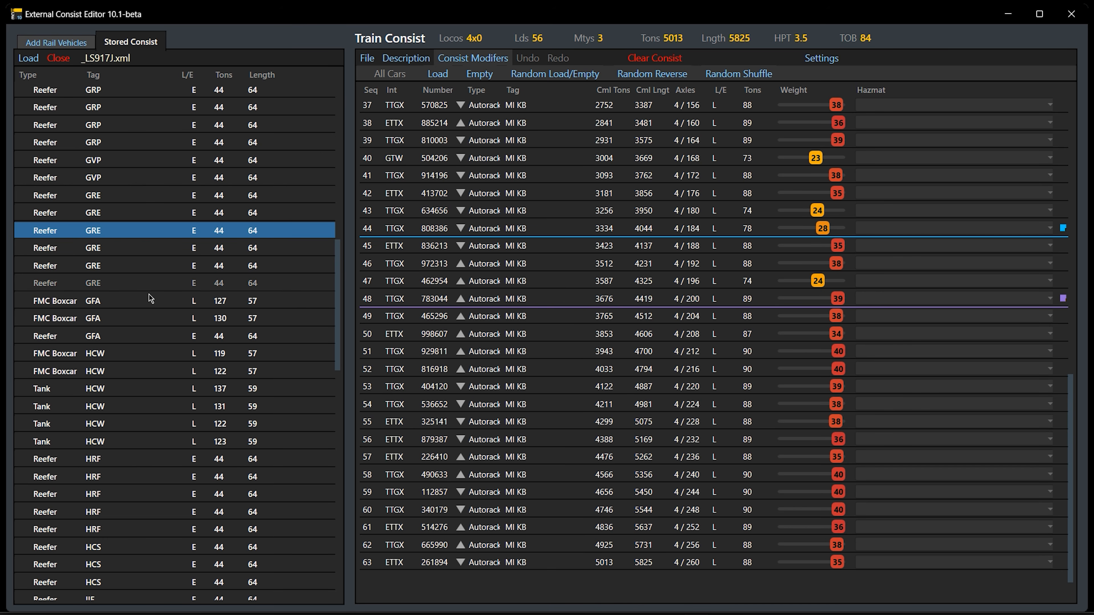
pyautogui.click(59, 60)
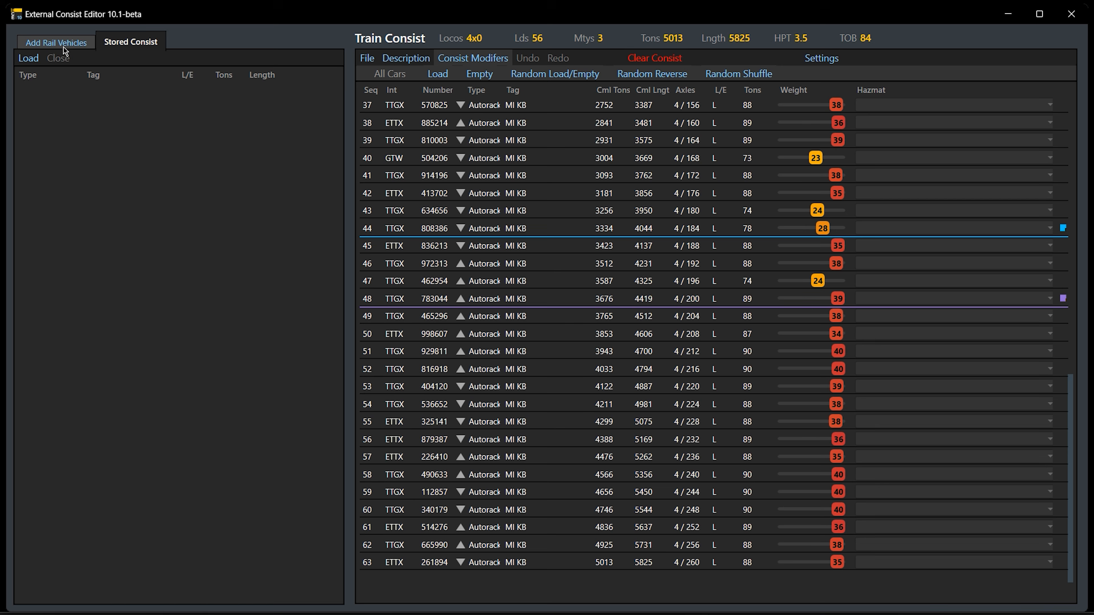
pyautogui.click(64, 48)
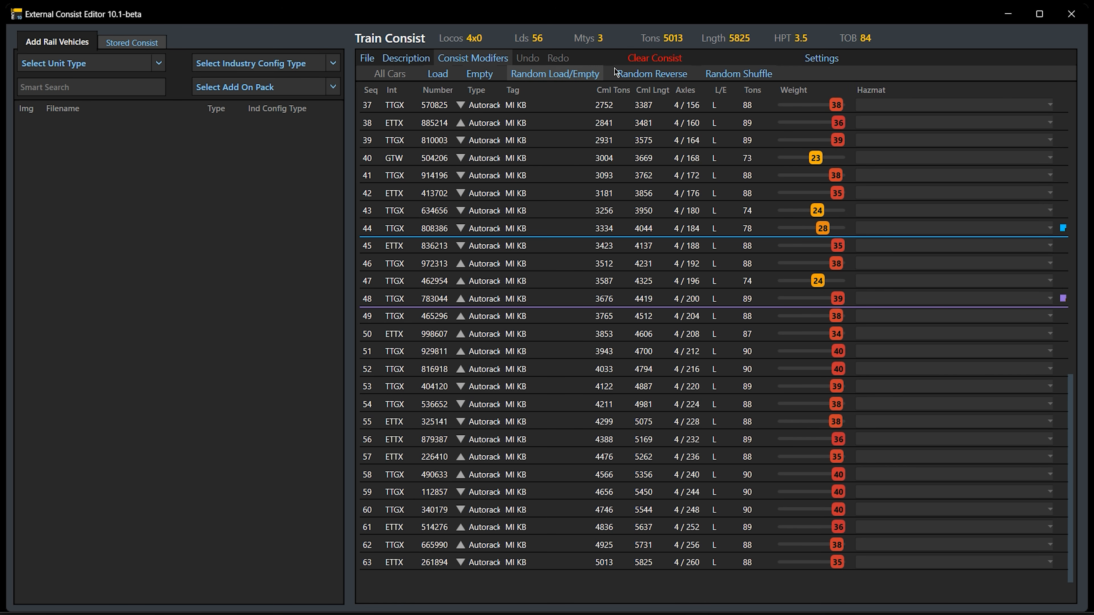
# Clear the train consist and add the SD40-2 locomotives R8_SD40-2_BNSF01 through R8_SD40-2_BNSF03 to it
pyautogui.click(677, 59)
pyautogui.click(601, 75)
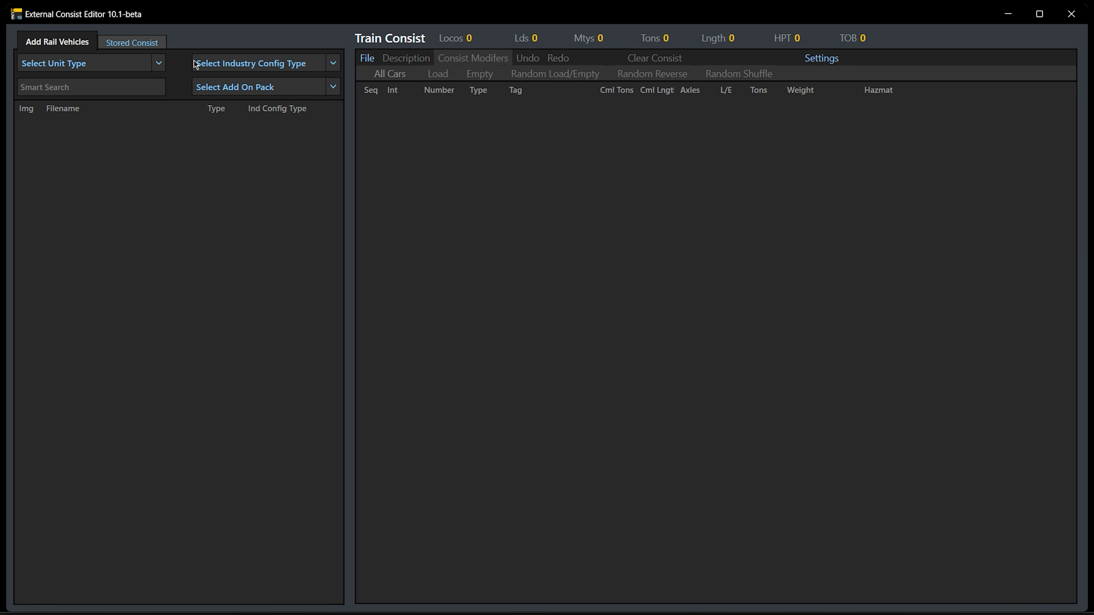
pyautogui.click(156, 66)
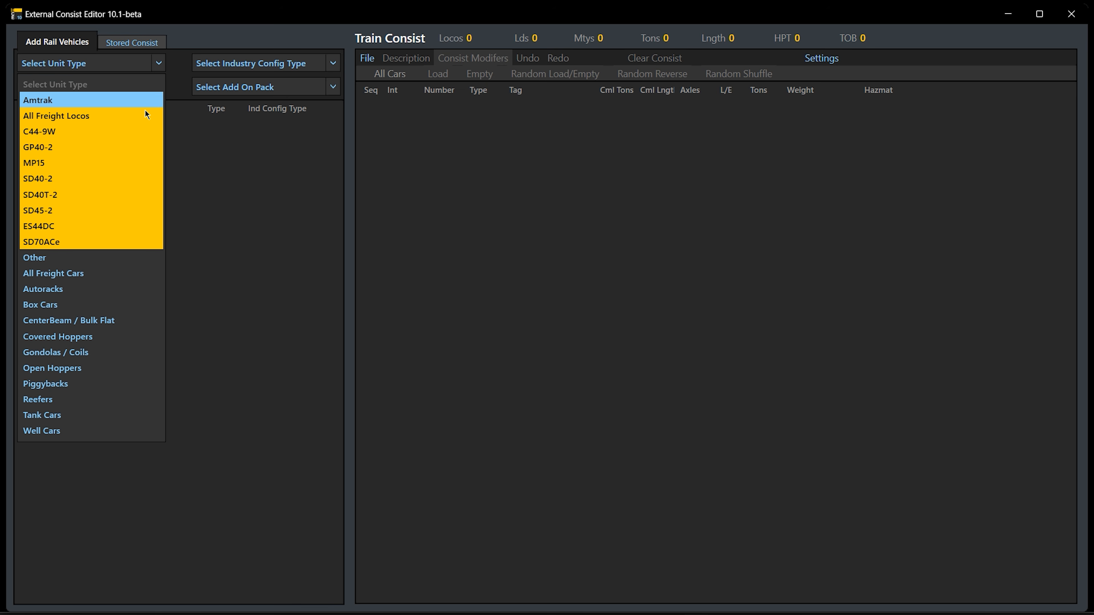
pyautogui.click(127, 181)
pyautogui.click(132, 179)
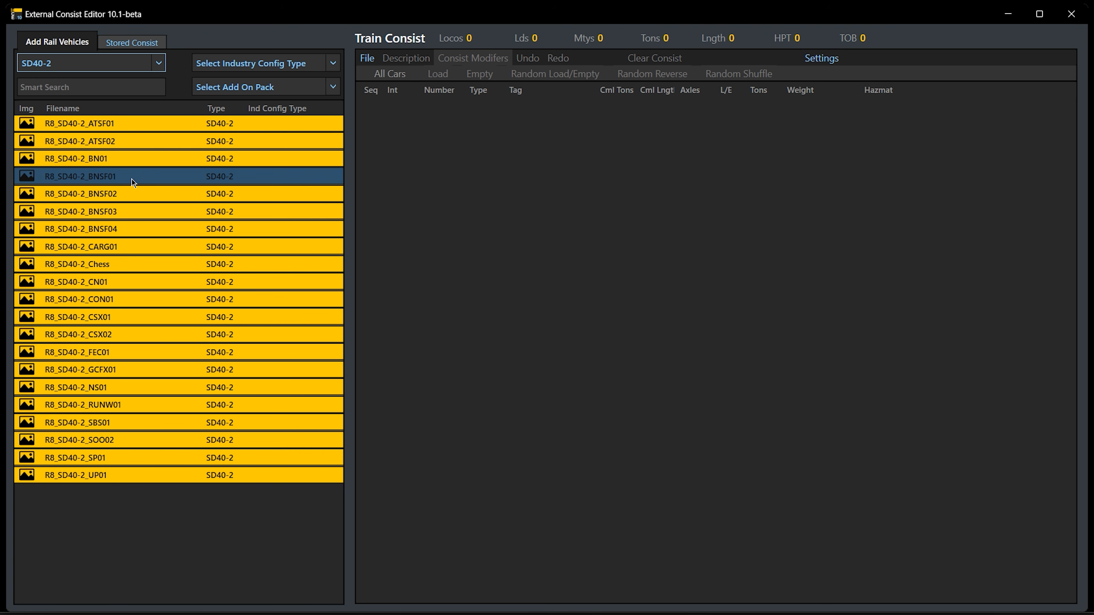
pyautogui.keyDown('shift'); pyautogui.click(139, 210); pyautogui.keyUp('shift')
pyautogui.moveTo(127, 181); pyautogui.dragTo(437, 183)
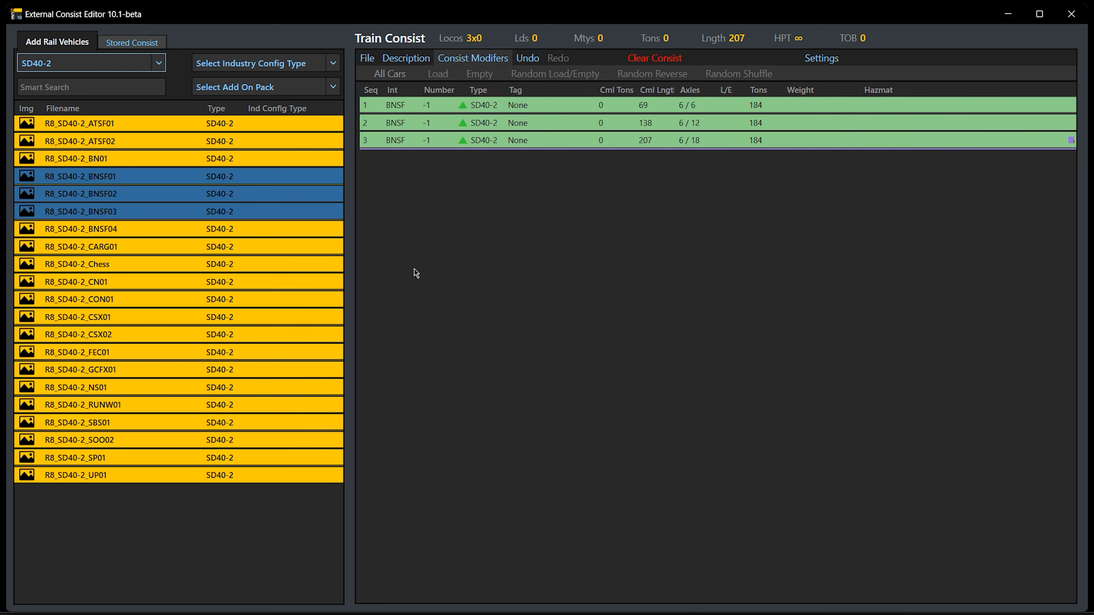
# Add the seven 60-foot box cars, R8_Box_60Ft_HC_CP01 through R8_Box_60Ft_HC_WP01, behind the locomotives
pyautogui.click(162, 65)
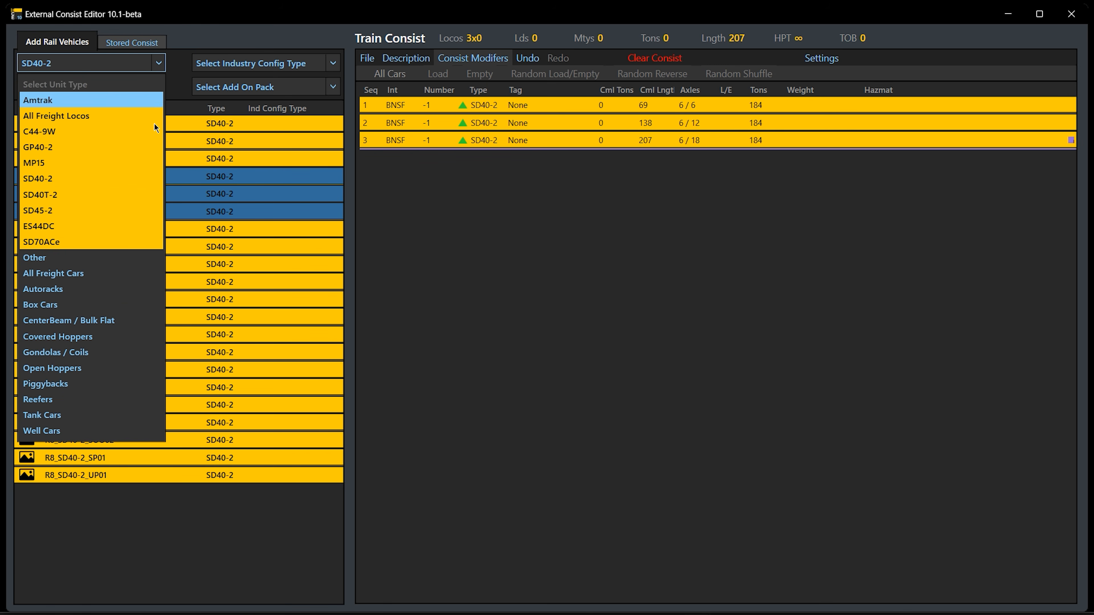
pyautogui.click(119, 305)
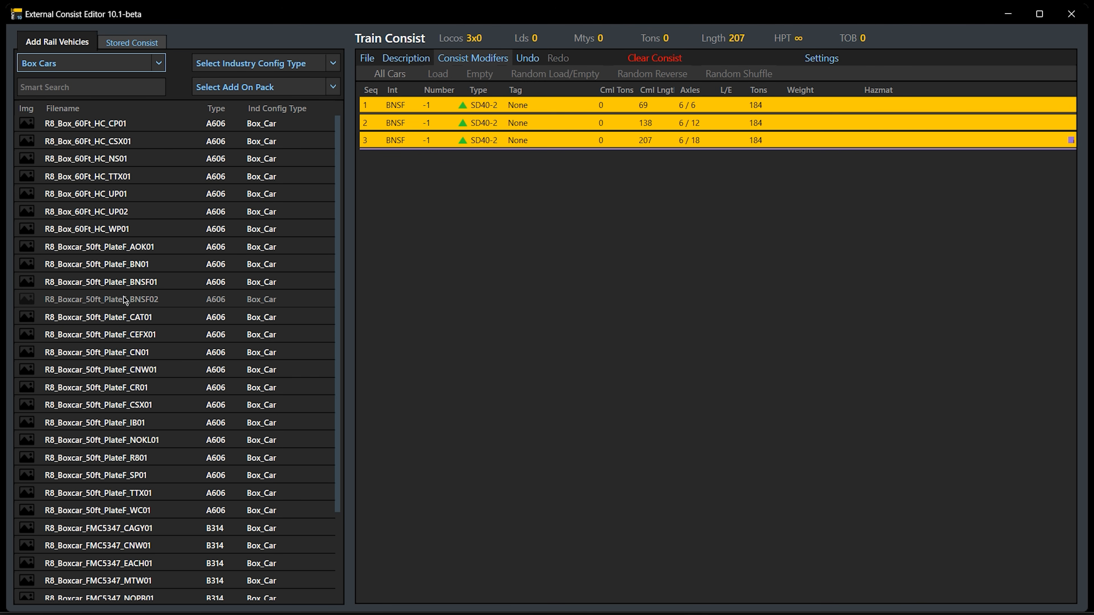
pyautogui.click(127, 231)
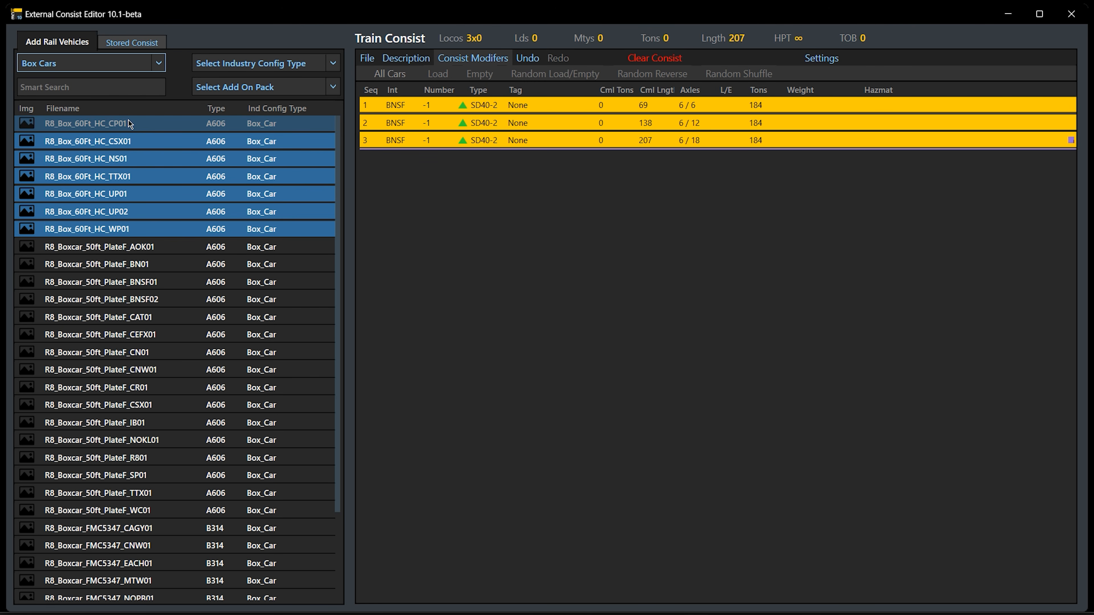
pyautogui.moveTo(129, 123); pyautogui.dragTo(410, 227)
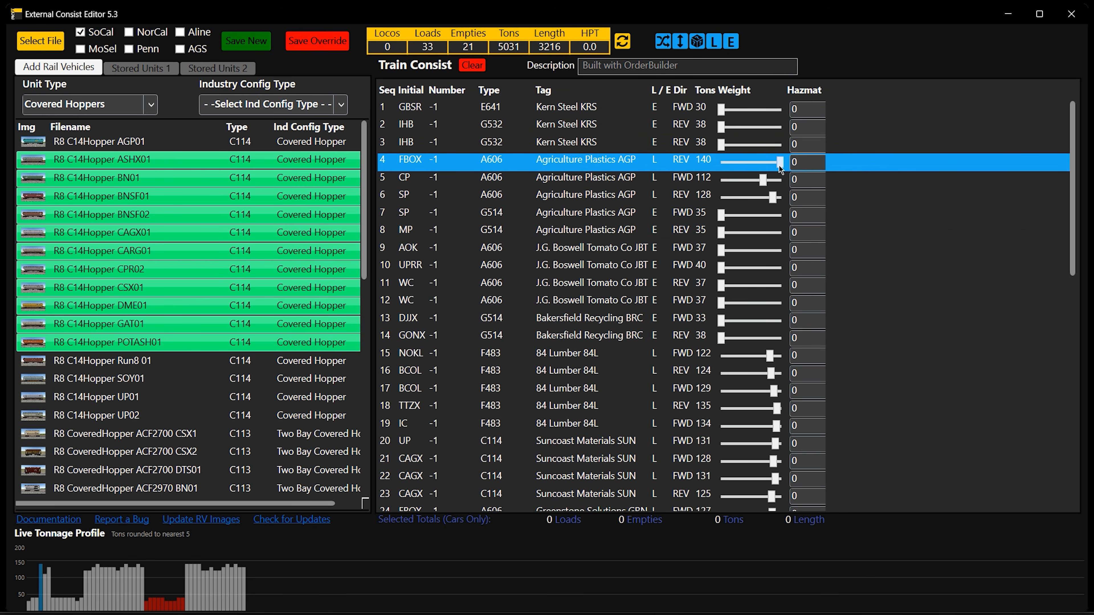
# Raise the load weights of the WP boxcar in position 4 and the TTX boxcar in position 8 to 102
pyautogui.moveTo(778, 167)
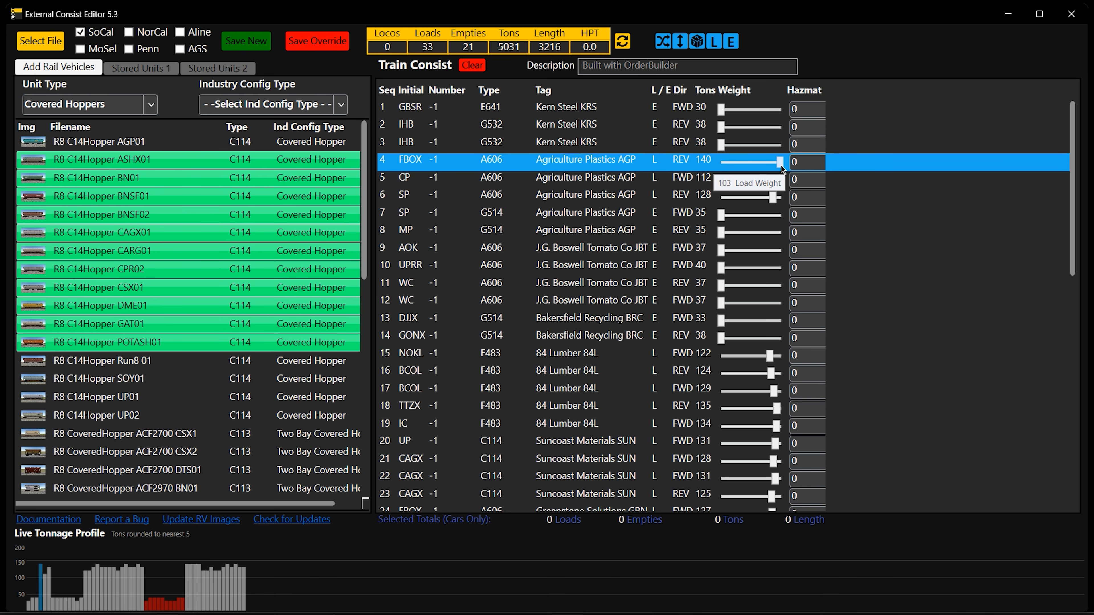
pyautogui.moveTo(771, 202)
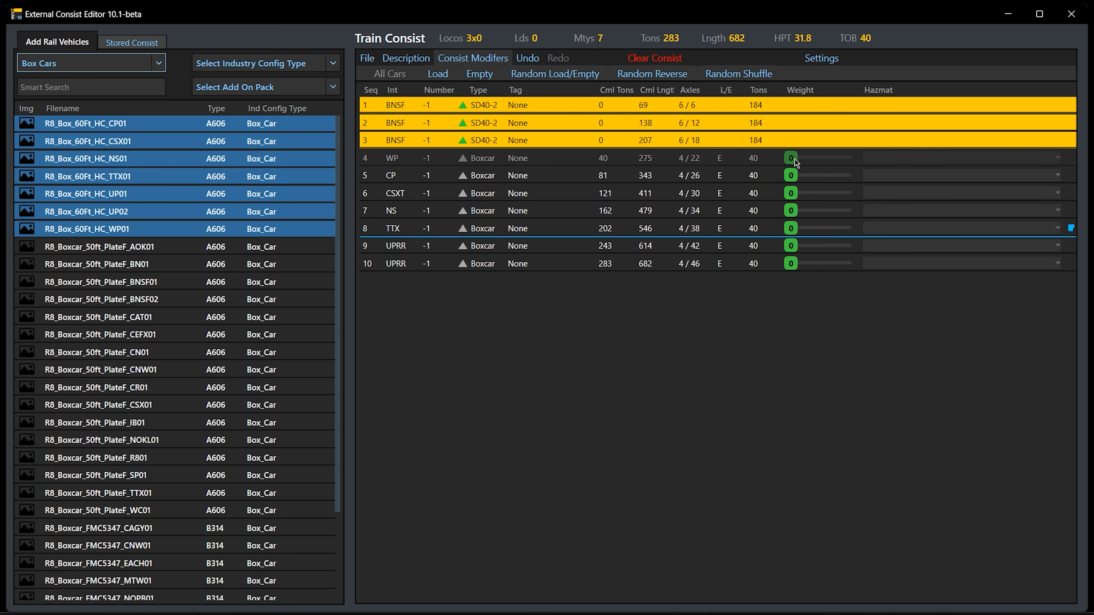
pyautogui.moveTo(794, 159); pyautogui.dragTo(837, 161)
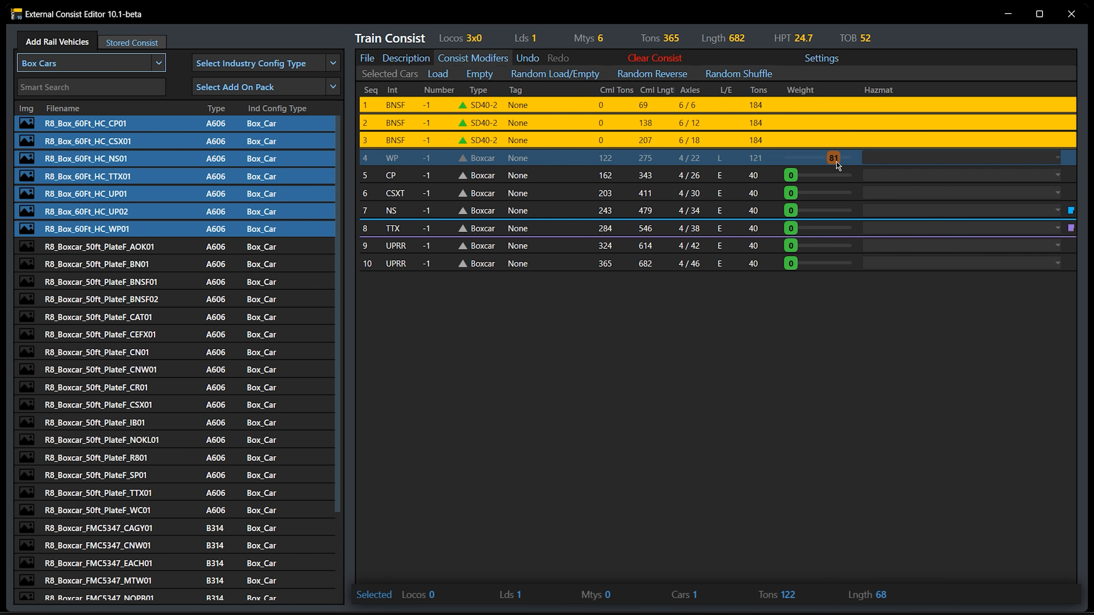
pyautogui.moveTo(837, 158); pyautogui.dragTo(858, 161)
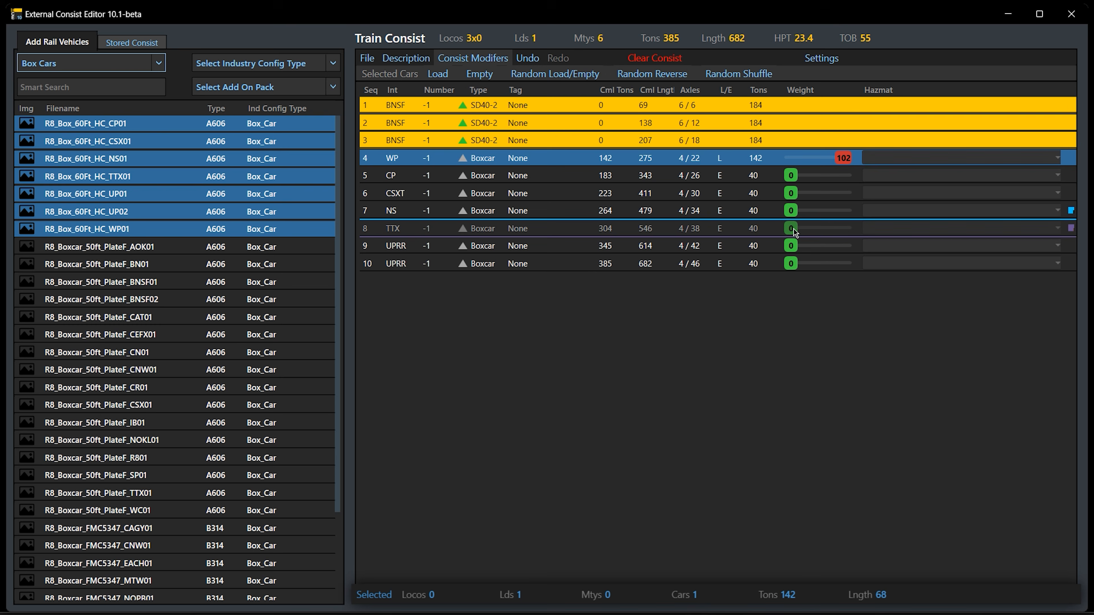
pyautogui.moveTo(793, 228); pyautogui.dragTo(879, 236)
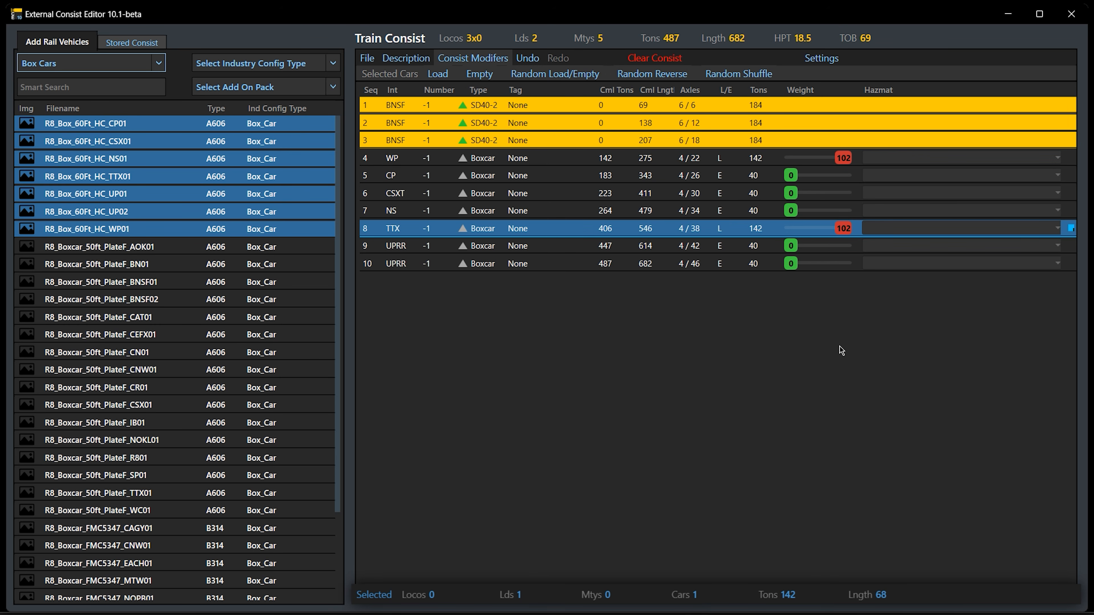
# Lower the TTX boxcar's load weight to 60 and the WP boxcar's load weight to 53
pyautogui.moveTo(841, 233); pyautogui.dragTo(823, 233)
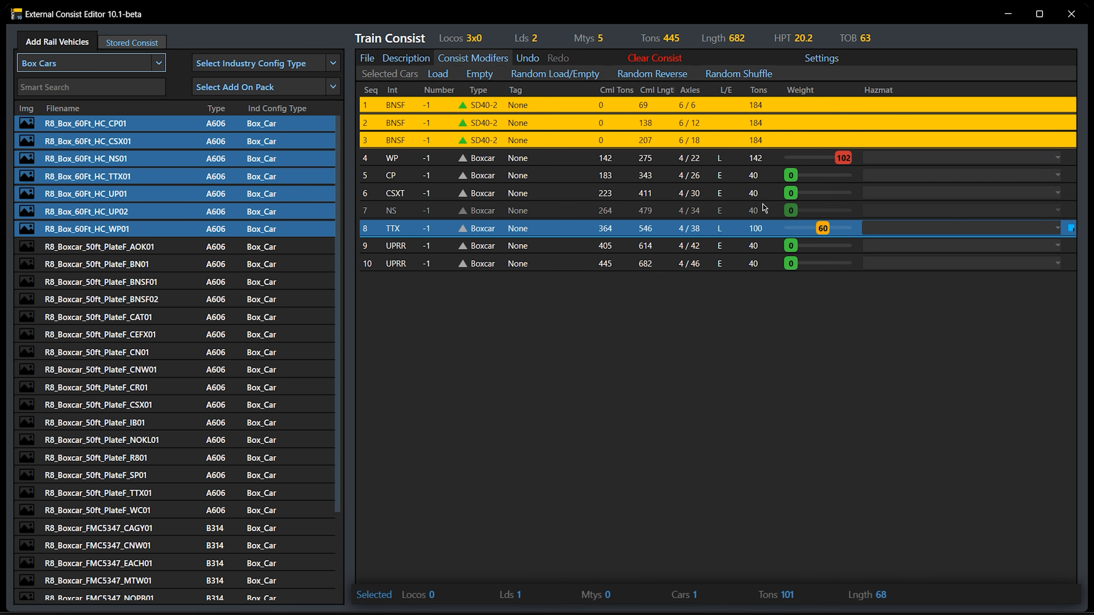
pyautogui.click(843, 159)
pyautogui.moveTo(843, 159); pyautogui.dragTo(818, 159)
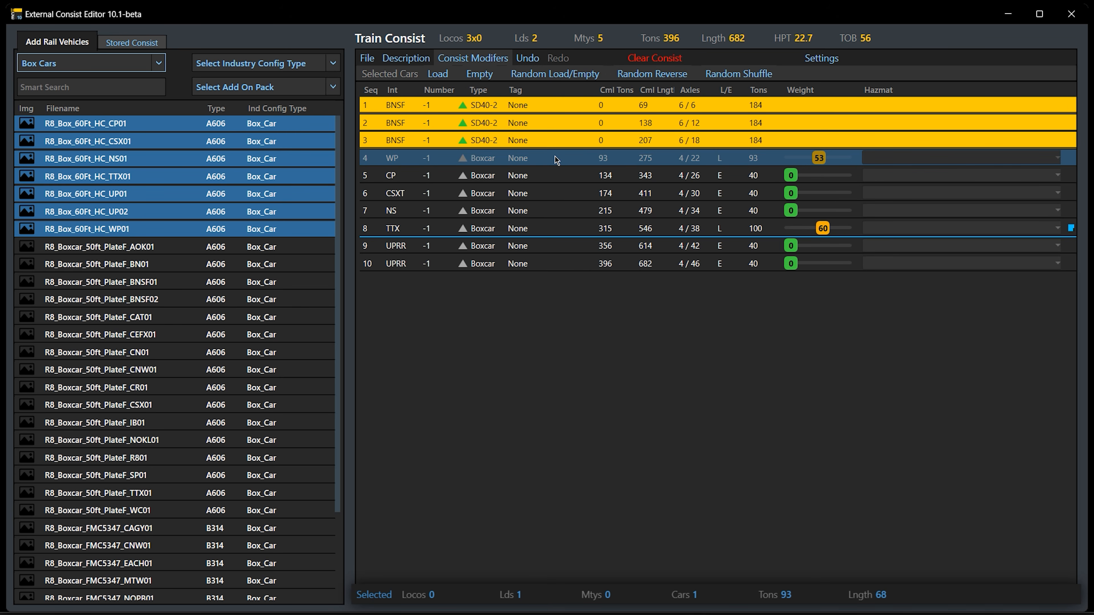
# Delete the boxcars in positions 4 through 10 from the train consist
pyautogui.moveTo(555, 156); pyautogui.dragTo(549, 348)
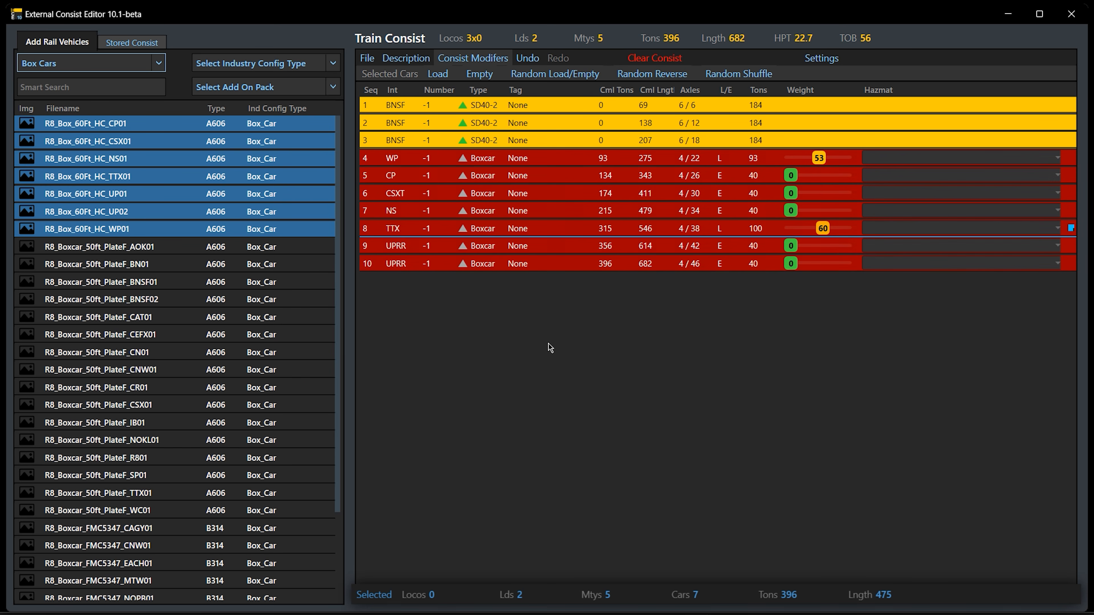
pyautogui.press('Delete')
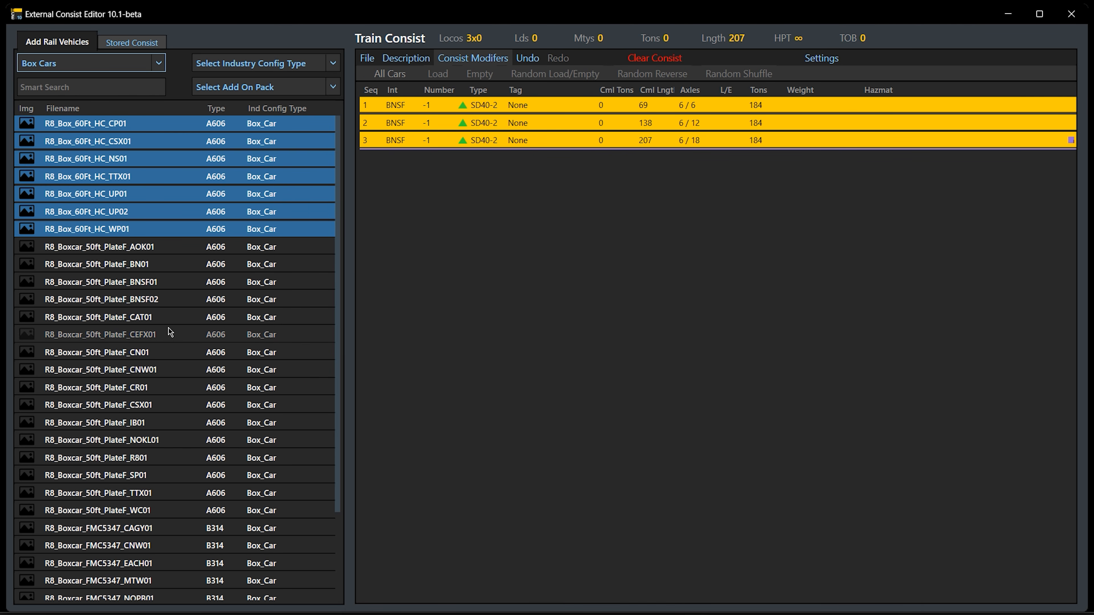
# Search the rail vehicles for "tank" to find tank cars
pyautogui.scroll(-2, 155, 280)
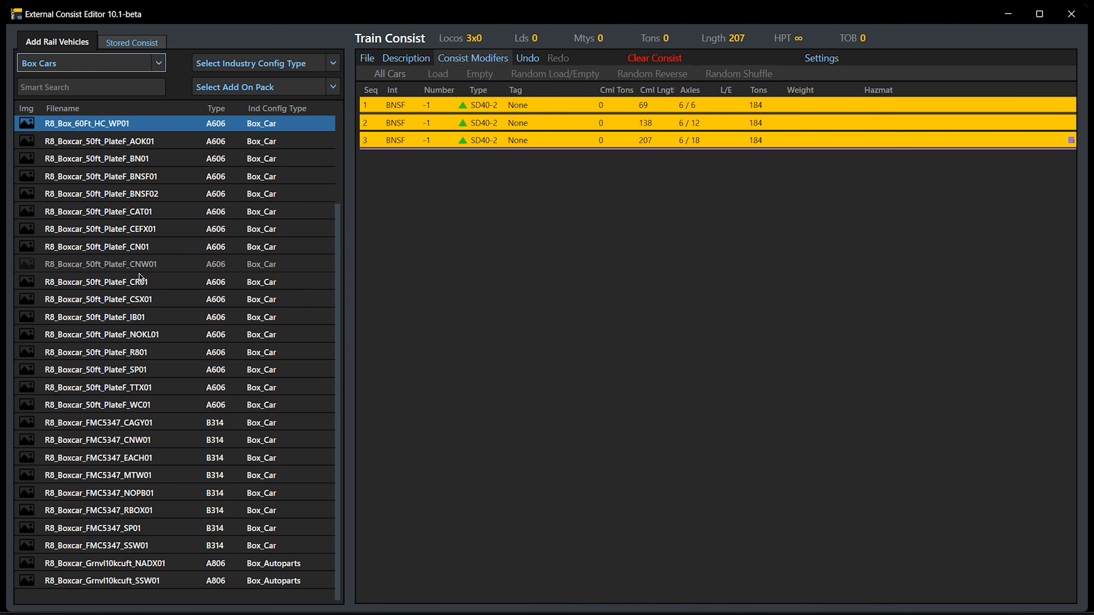
pyautogui.click(106, 94)
pyautogui.write('tank')
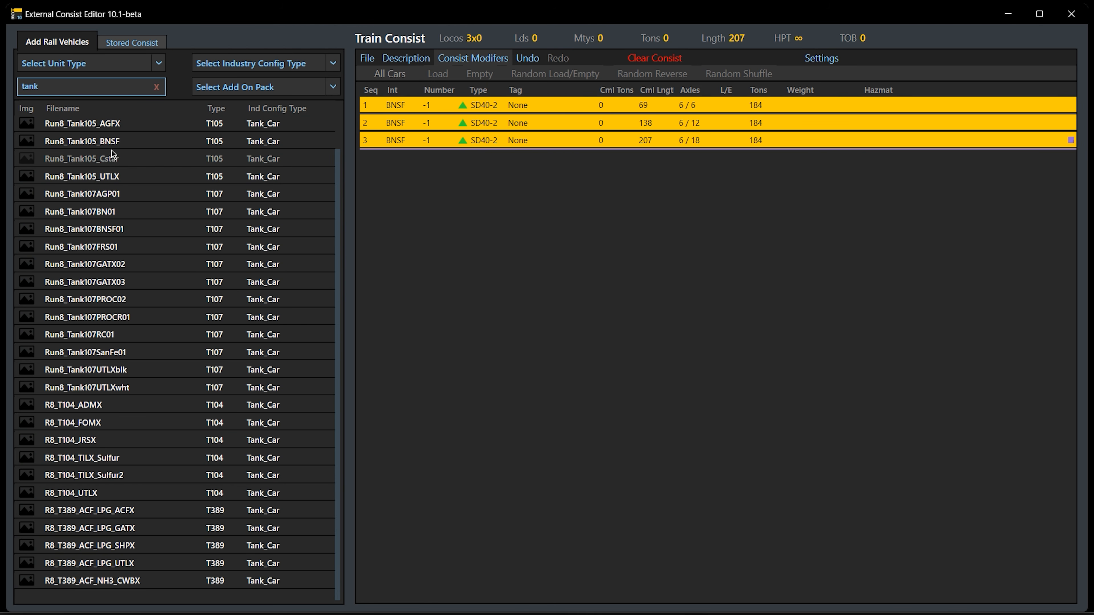
# Add the four tank cars Run8_Tank105_AGFX through Run8_Tank105_UTLX to the train consist behind the locomotives
pyautogui.click(103, 124)
pyautogui.keyDown('shift'); pyautogui.click(131, 181); pyautogui.keyUp('shift')
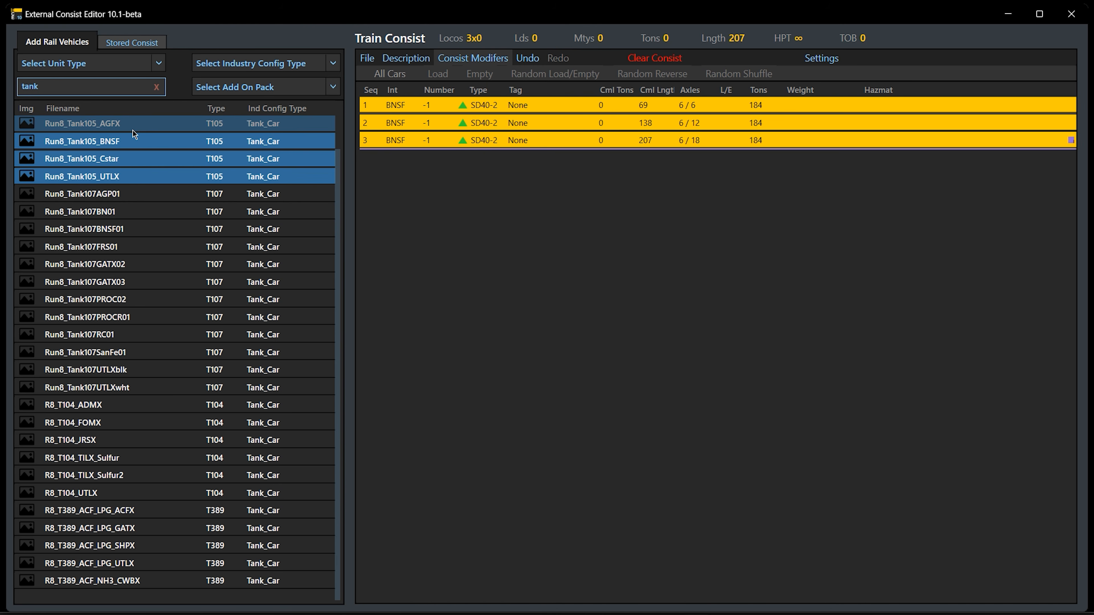
pyautogui.moveTo(133, 130); pyautogui.dragTo(508, 242)
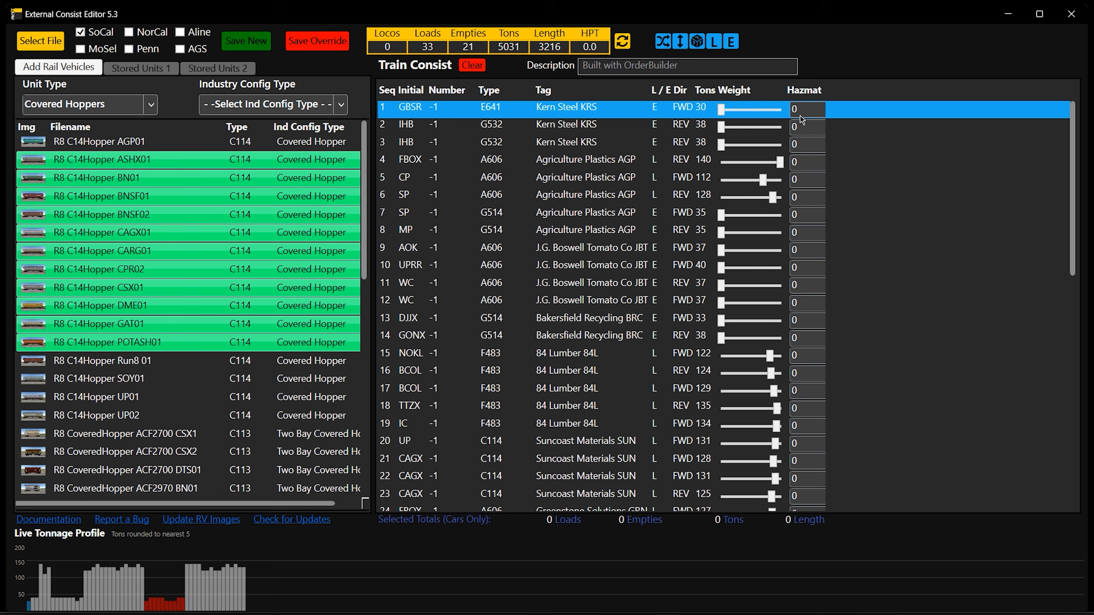
# Switch to External Consist Editor 5.3, set the first car's hazmat number to 7 and view its hazmat details
pyautogui.click(801, 110)
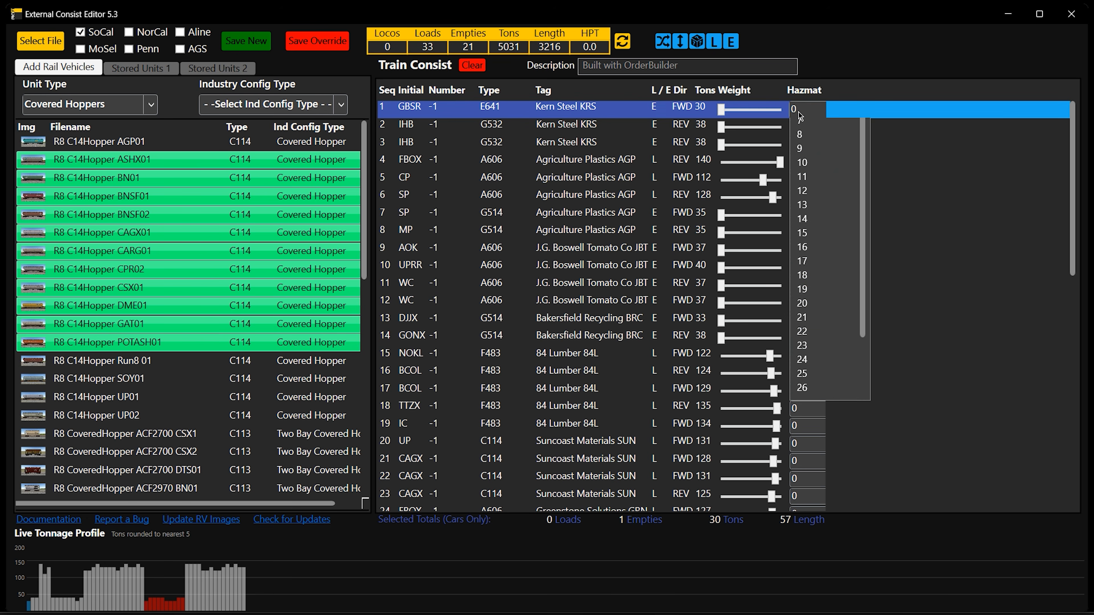
pyautogui.click(834, 233)
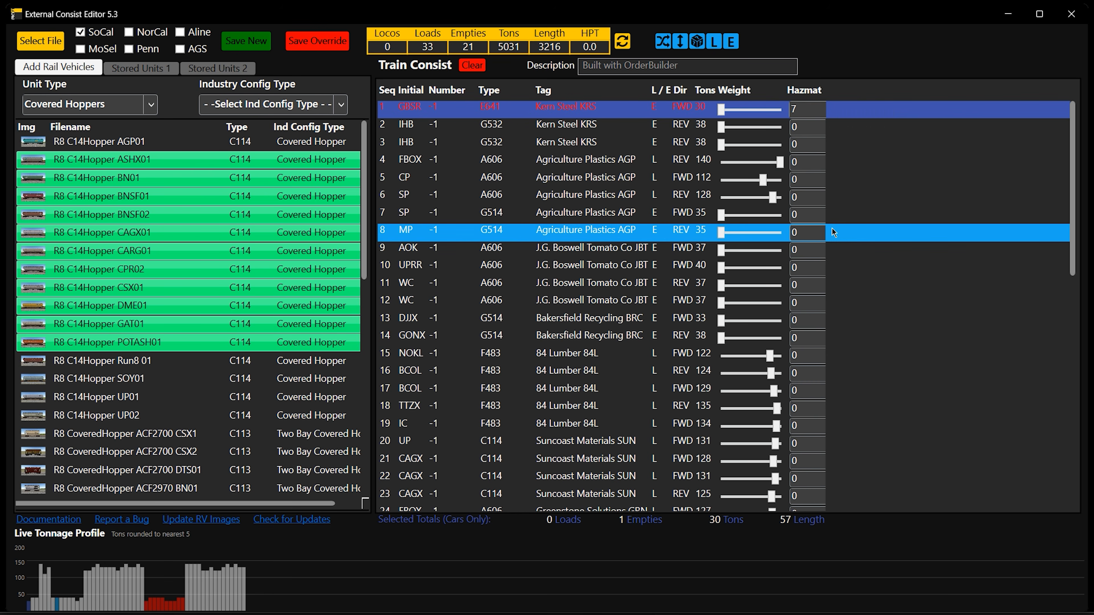
pyautogui.moveTo(818, 110)
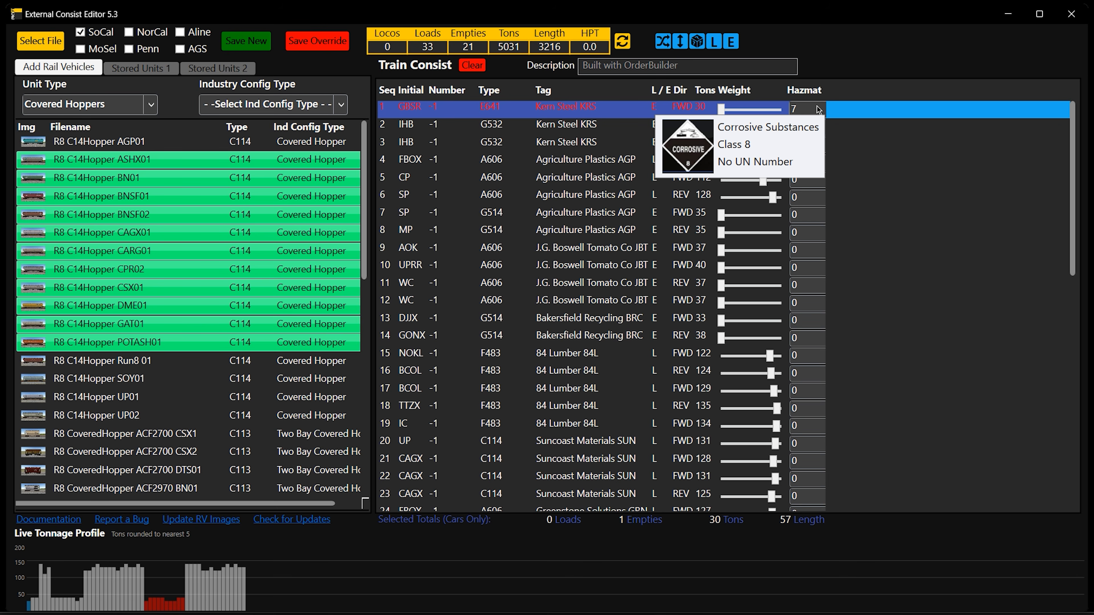
# Look through the first car's hazmat number choices without changing the value, and return to External Consist Editor 10.1-beta
pyautogui.click(818, 111)
pyautogui.moveTo(830, 237)
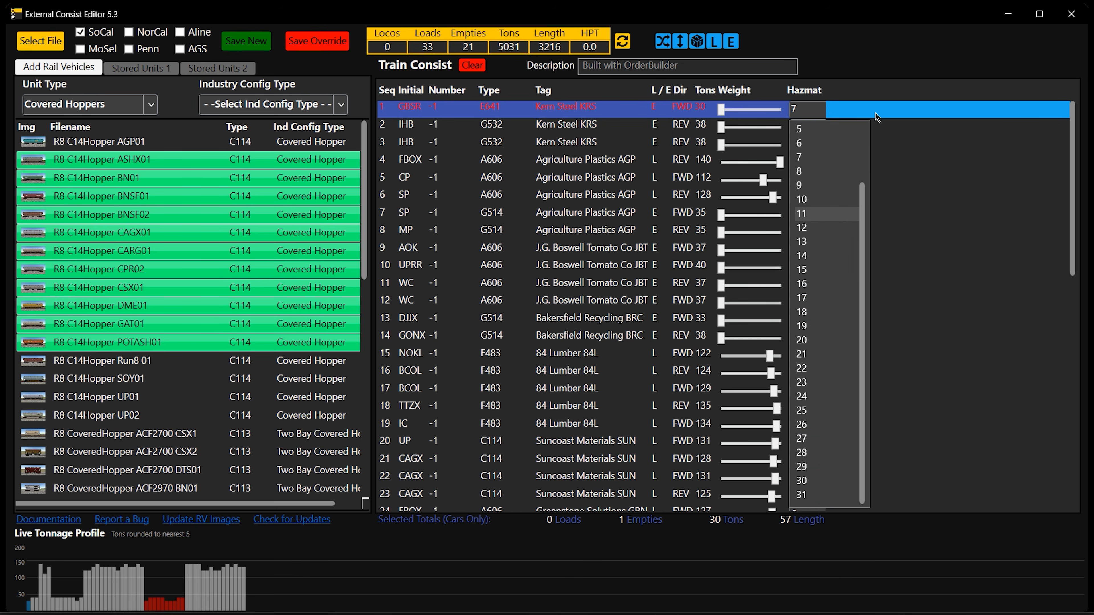
pyautogui.click(895, 111)
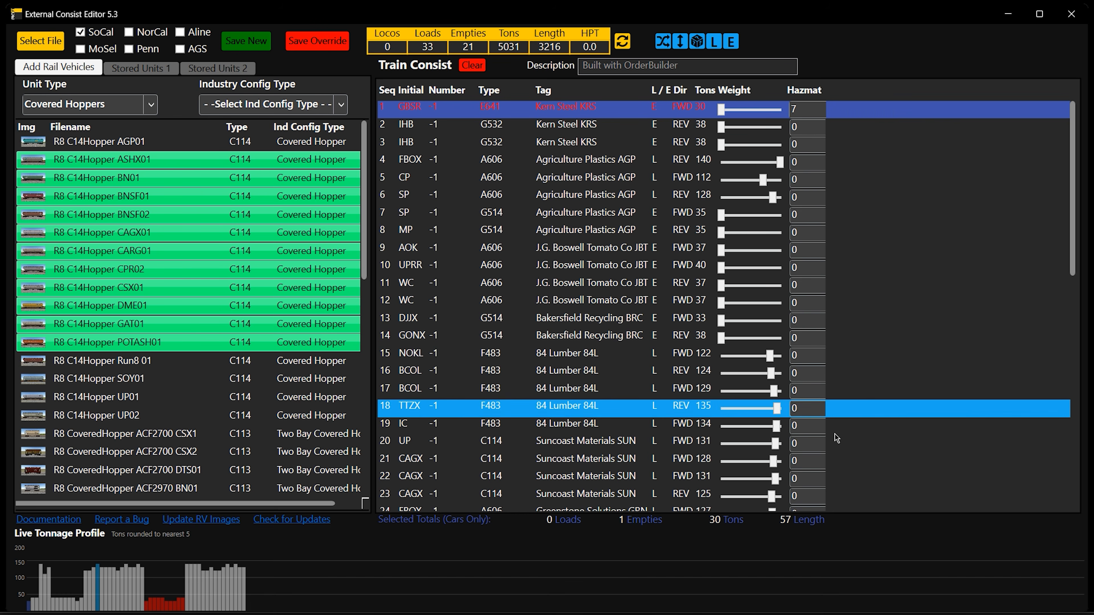
pyautogui.moveTo(696, 614)
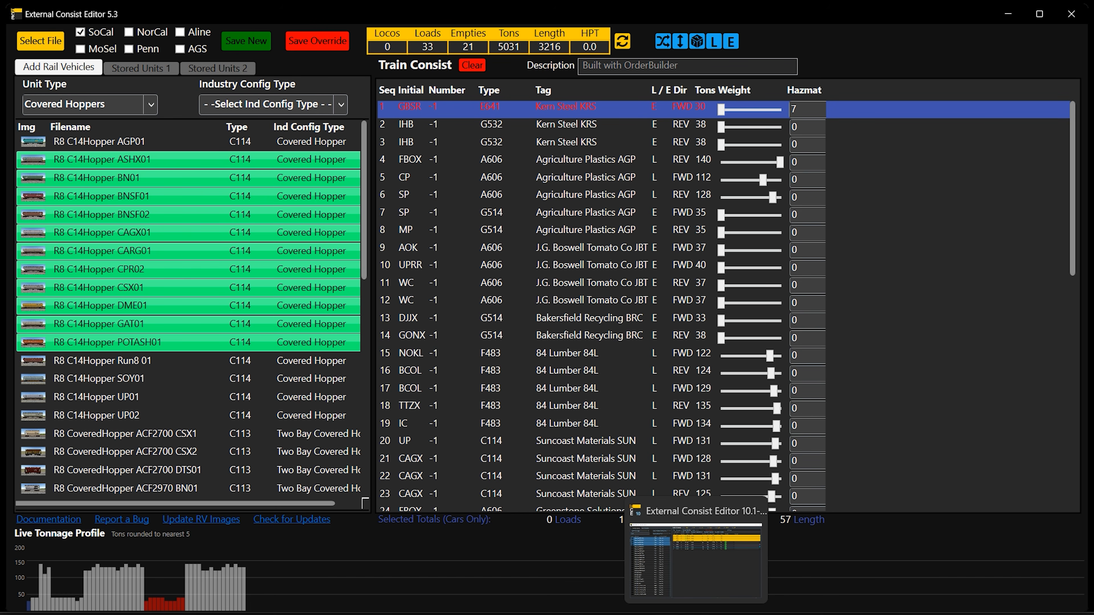
pyautogui.click(695, 614)
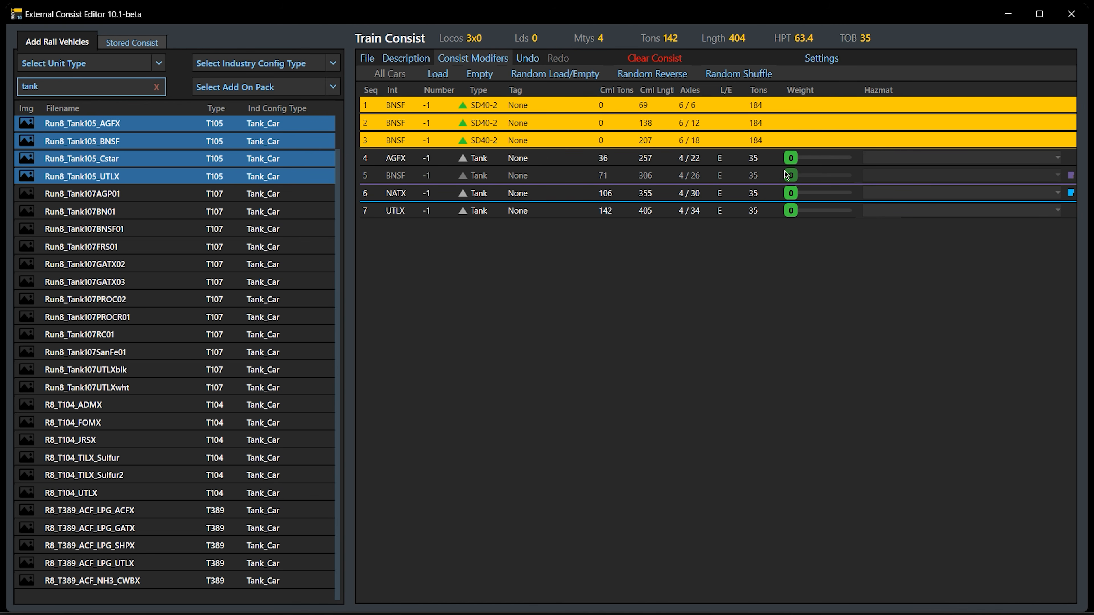
# Assign the Foam hazmat to all four tank cars in positions 4 through 7
pyautogui.moveTo(541, 164); pyautogui.dragTo(548, 235)
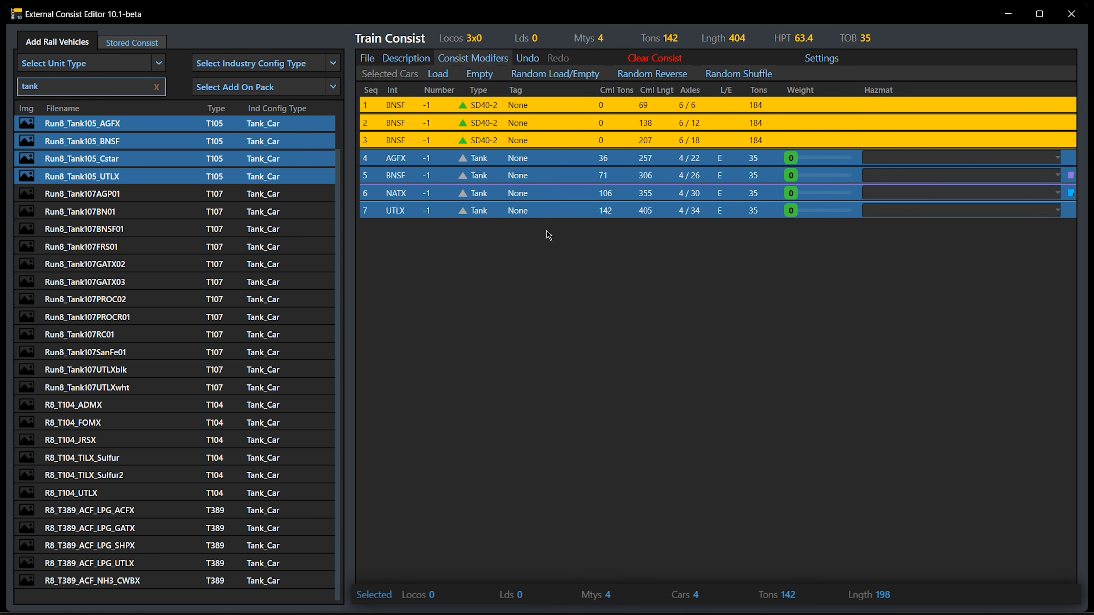
pyautogui.click(959, 166)
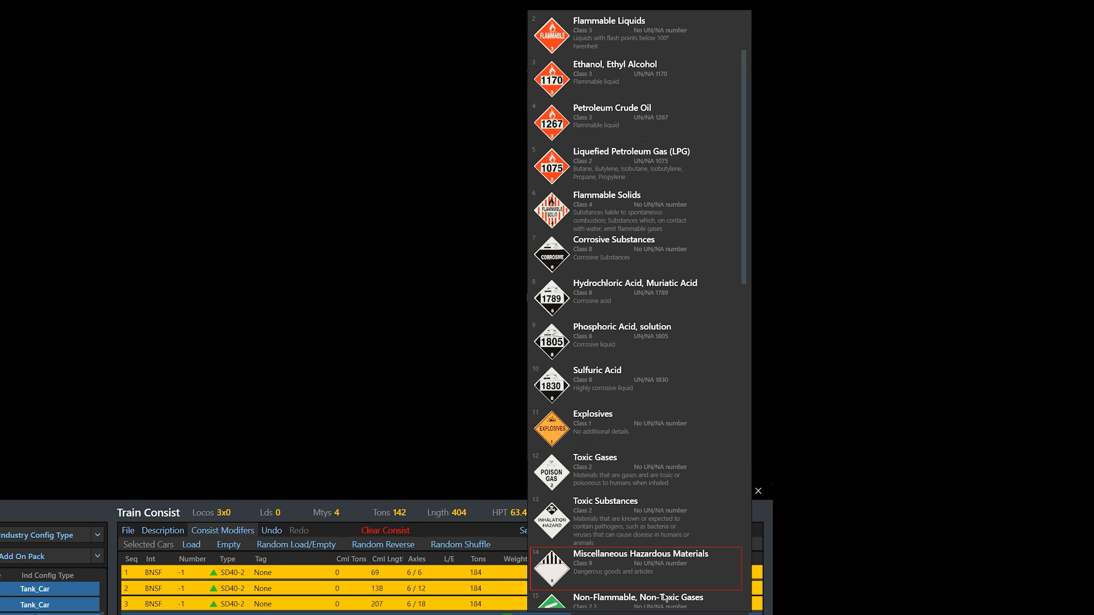
pyautogui.scroll(-2, 665, 598)
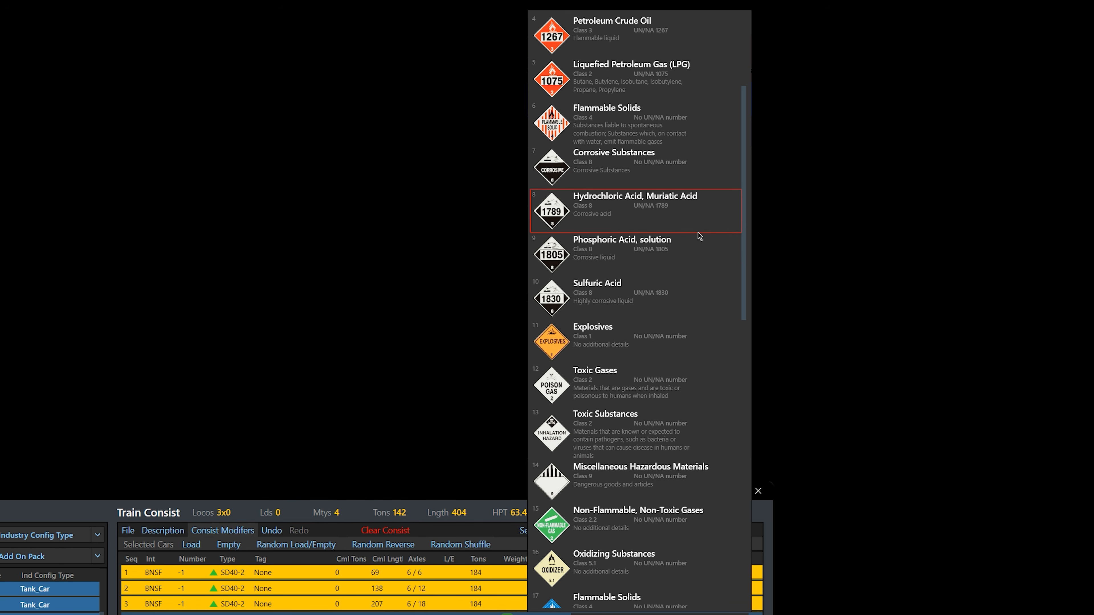
pyautogui.moveTo(746, 241); pyautogui.dragTo(740, 476)
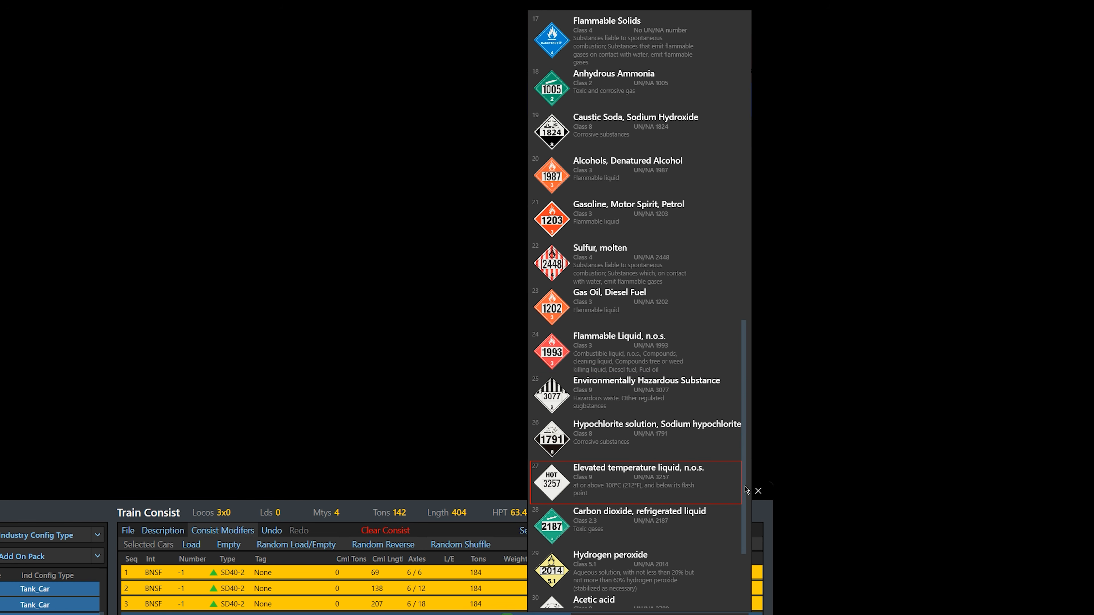
pyautogui.moveTo(743, 494); pyautogui.dragTo(744, 552)
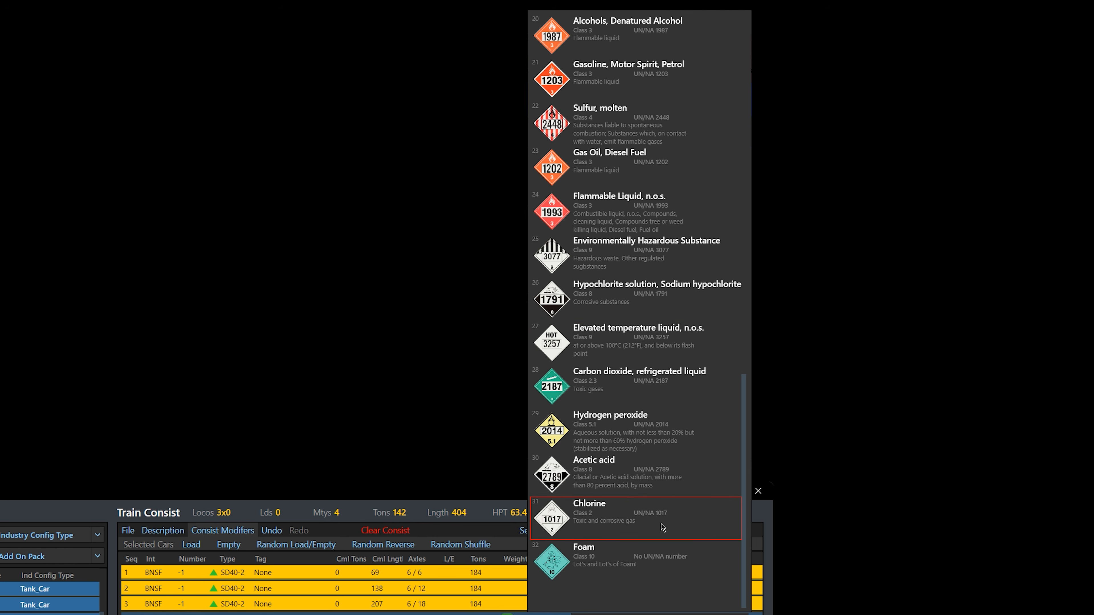
pyautogui.click(614, 568)
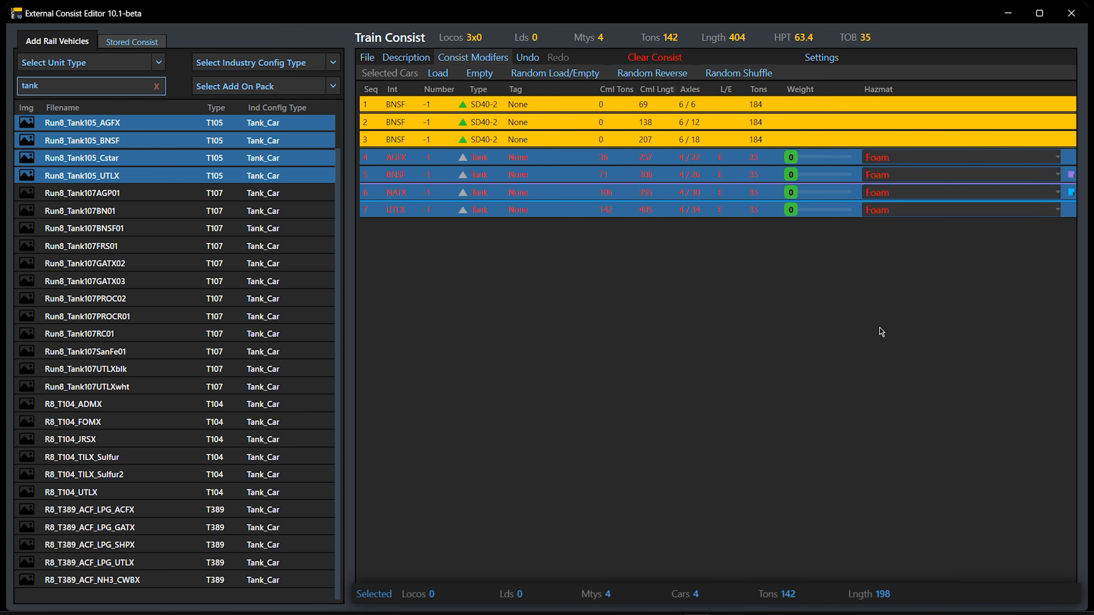
pyautogui.click(594, 122)
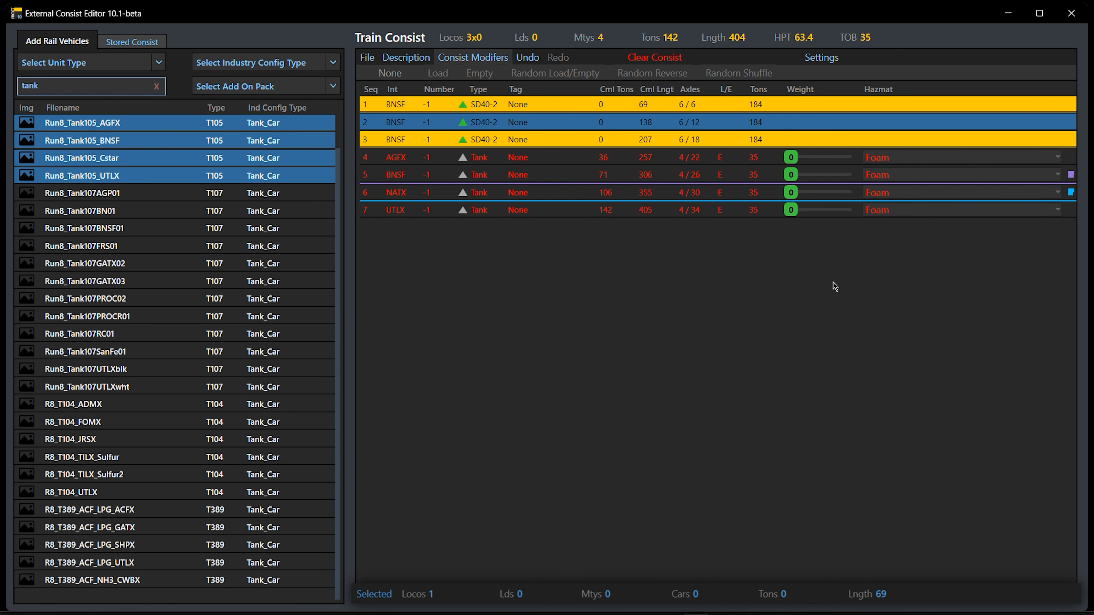
# Add the six tank cars Run8_Tank107PROCR01 through R8_T104_ADMX to the end of the train consist
pyautogui.click(142, 316)
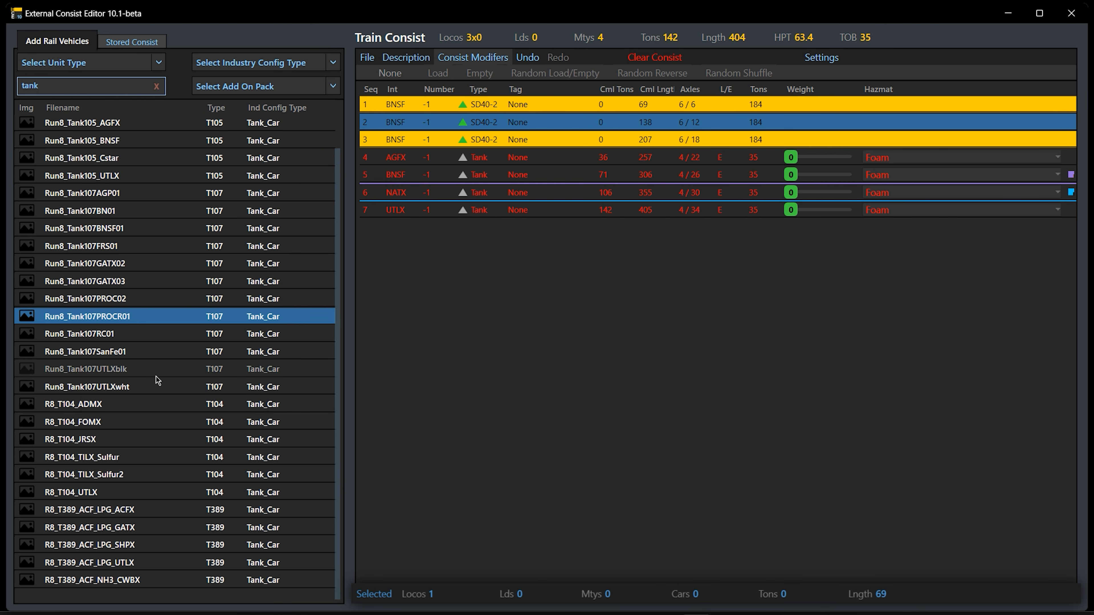
pyautogui.keyDown('shift'); pyautogui.click(144, 412); pyautogui.keyUp('shift')
pyautogui.moveTo(142, 318); pyautogui.dragTo(792, 423)
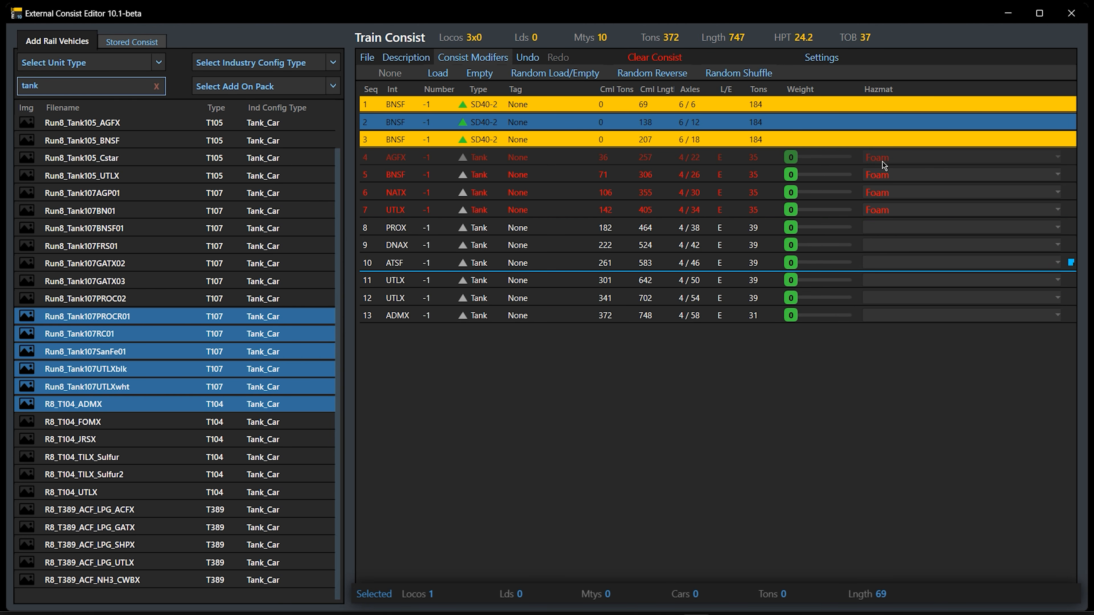
# Browse the hazmat choices for the AGFX tank car in position 4 without changing its hazmat
pyautogui.click(906, 159)
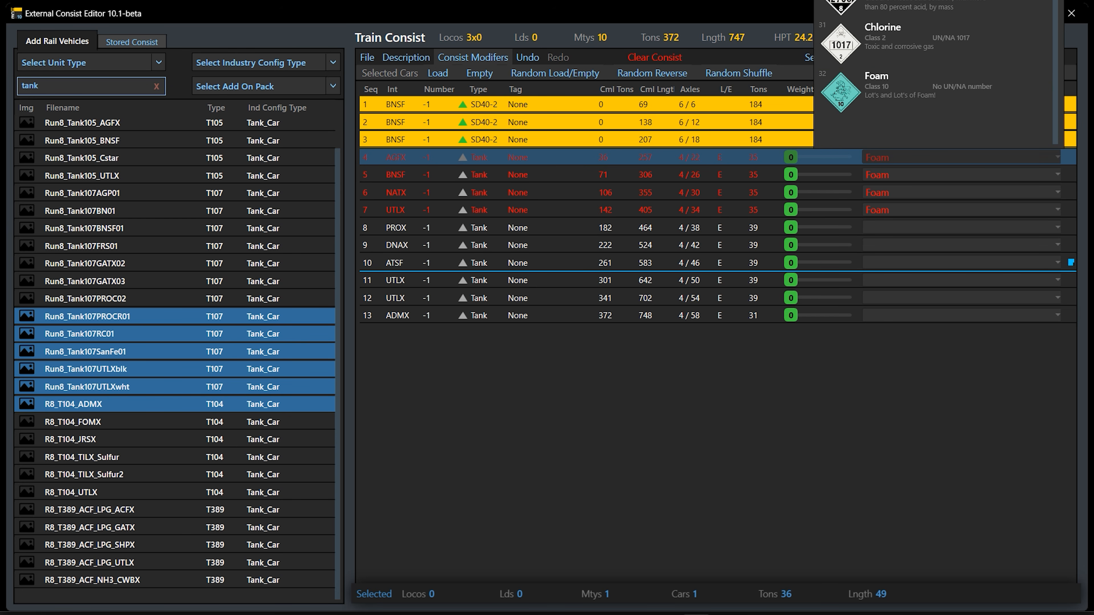
pyautogui.scroll(5, 926, 88)
pyautogui.scroll(3, 926, 88)
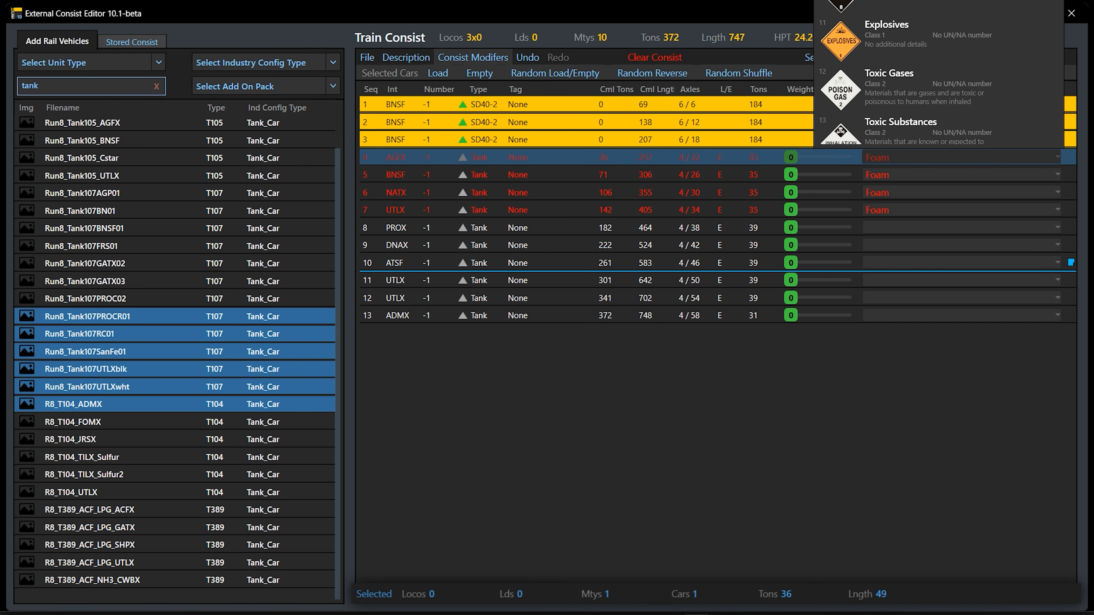
pyautogui.click(724, 399)
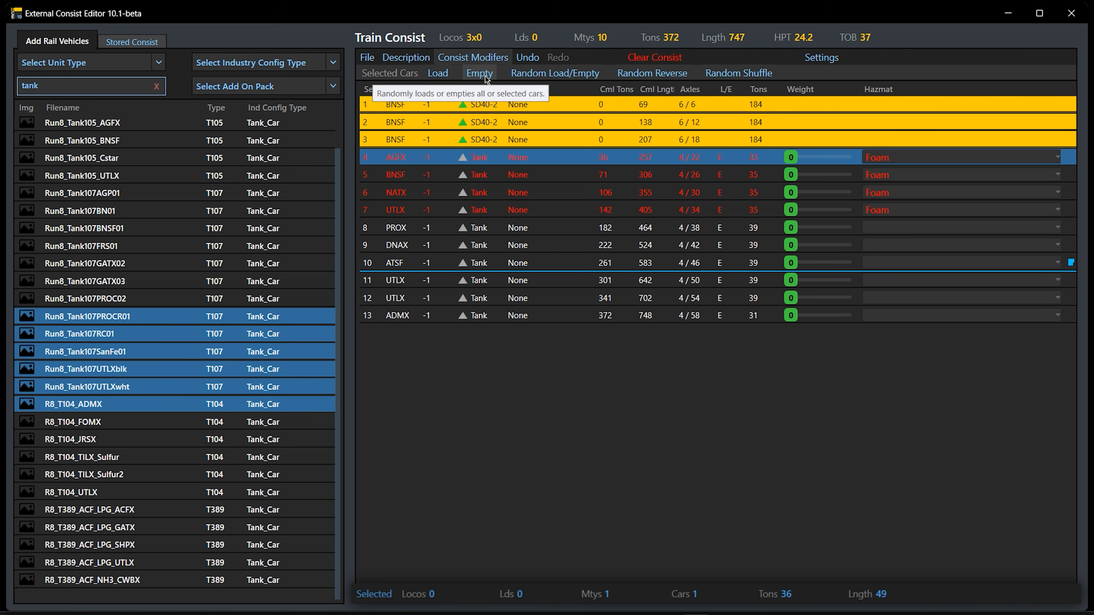
# Hide and show the consist modifiers row again
pyautogui.click(490, 59)
pyautogui.click(490, 58)
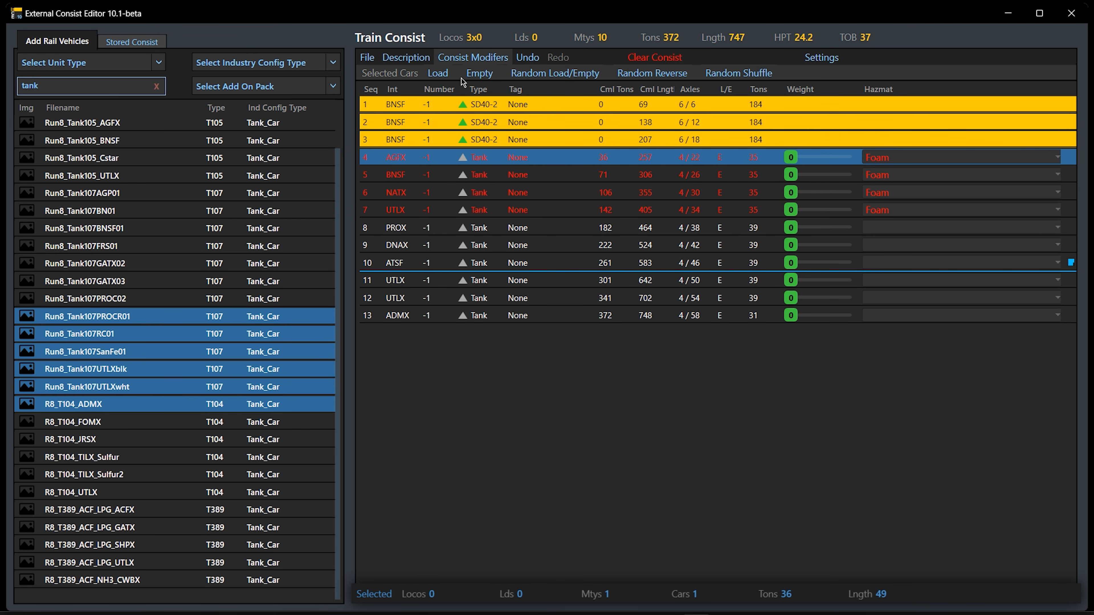
pyautogui.click(489, 59)
pyautogui.click(482, 61)
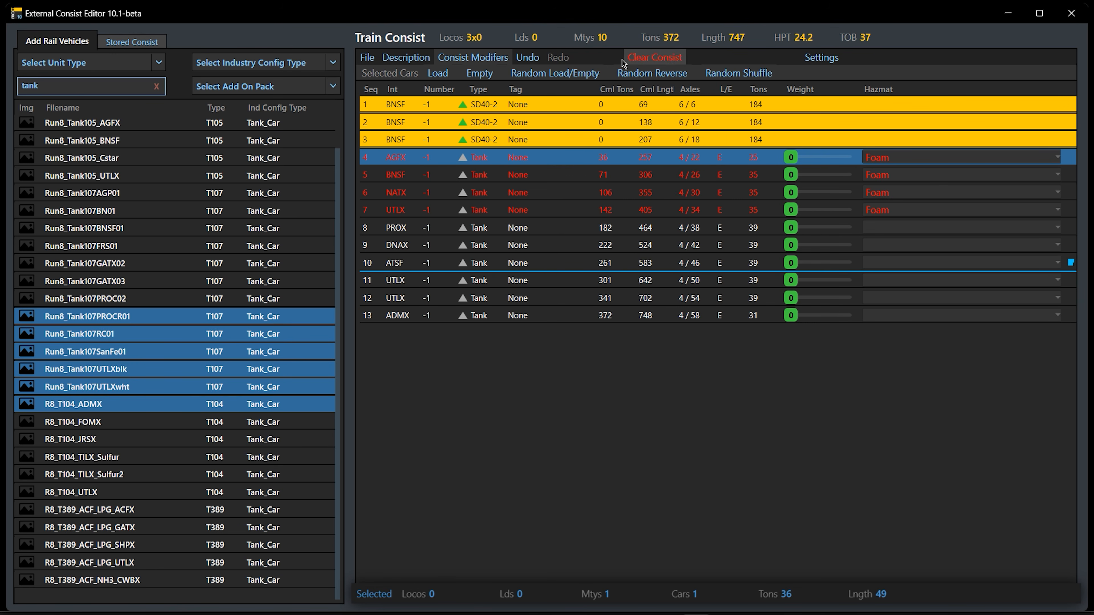
# Undo the addition of the six tank cars and redo the undone consist changes
pyautogui.click(531, 61)
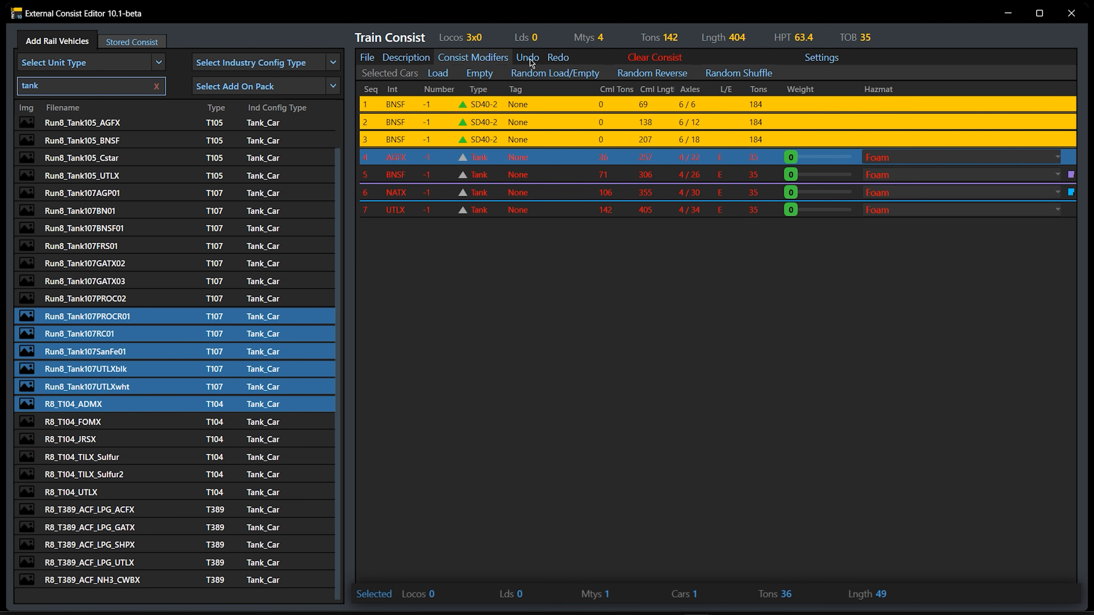
pyautogui.click(532, 61)
pyautogui.click(557, 59)
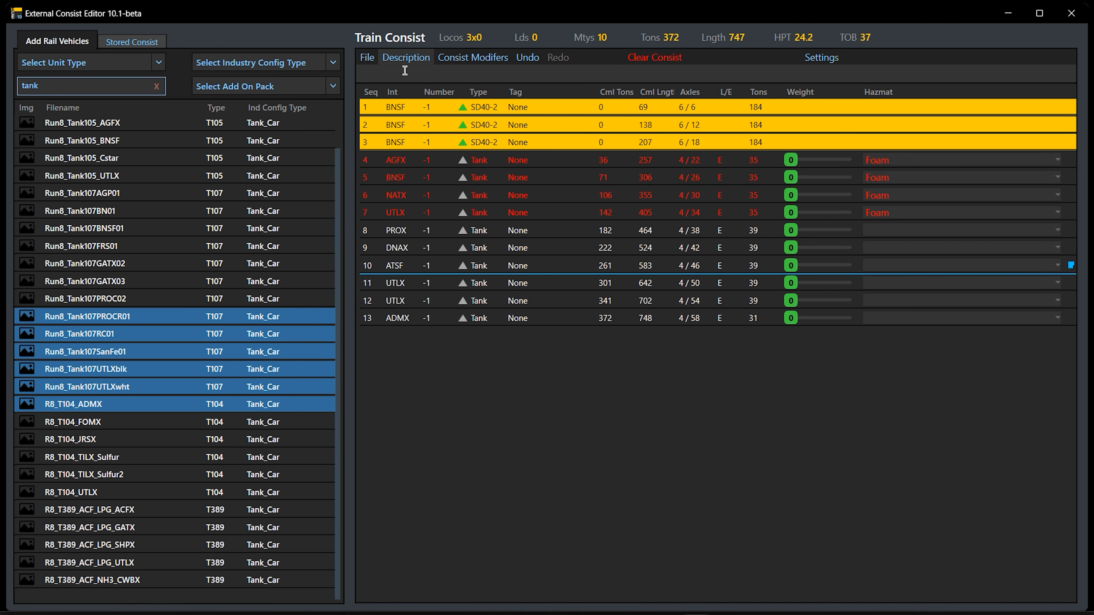
# Enter "My new train" as the train's description
pyautogui.write('My new train')
# Examine the editor's settings options and the list of add-on packs available for filtering rail vehicles
pyautogui.click(813, 63)
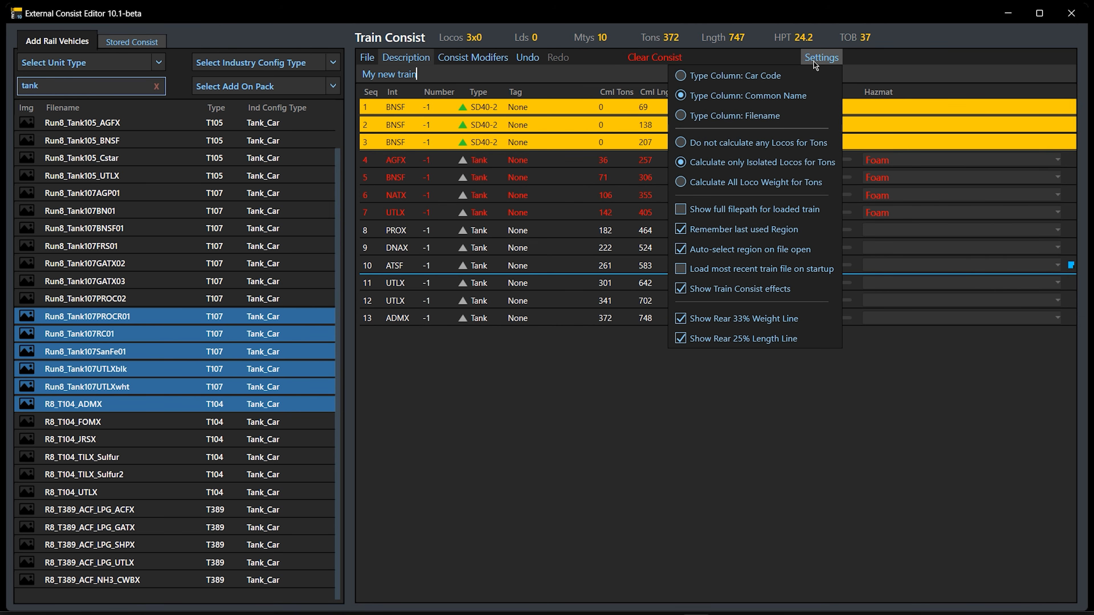
pyautogui.click(568, 468)
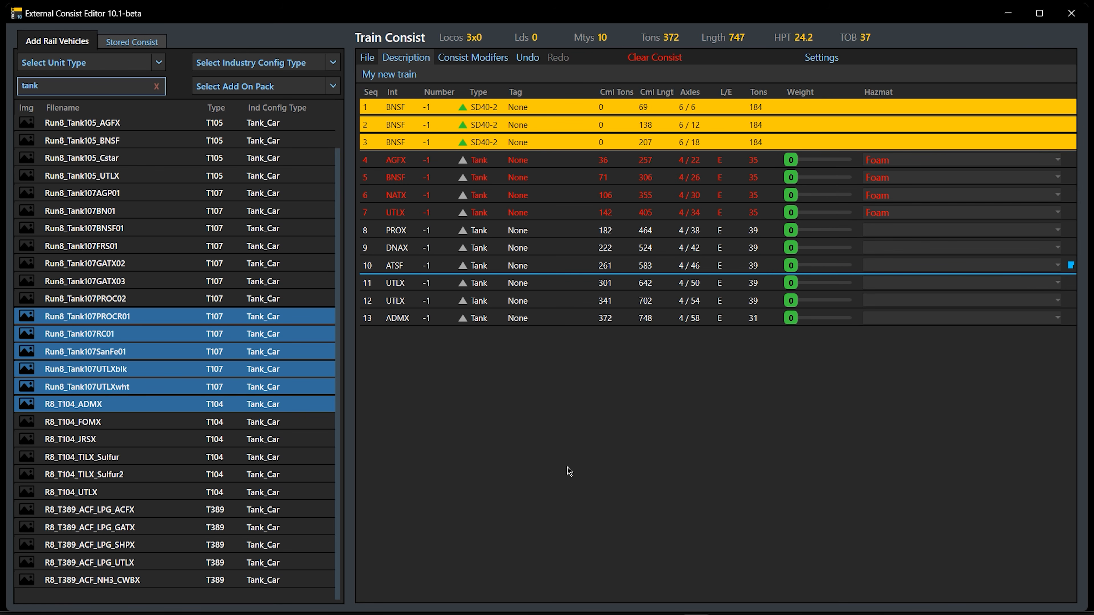
pyautogui.click(335, 81)
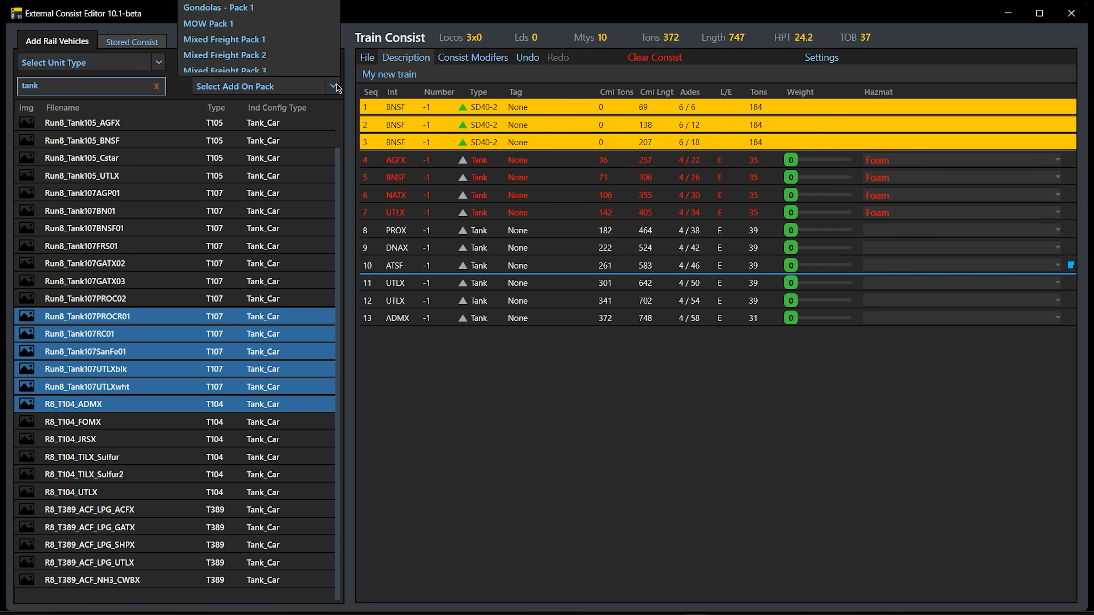
pyautogui.scroll(-5, 254, 38)
pyautogui.scroll(3, 254, 38)
pyautogui.scroll(-3, 254, 39)
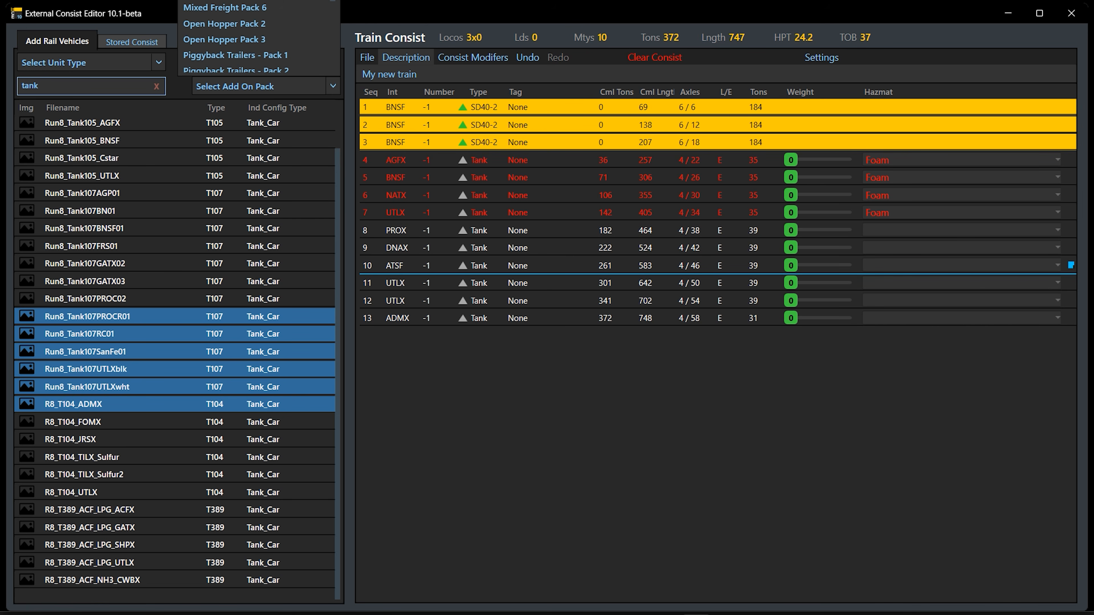
pyautogui.click(558, 491)
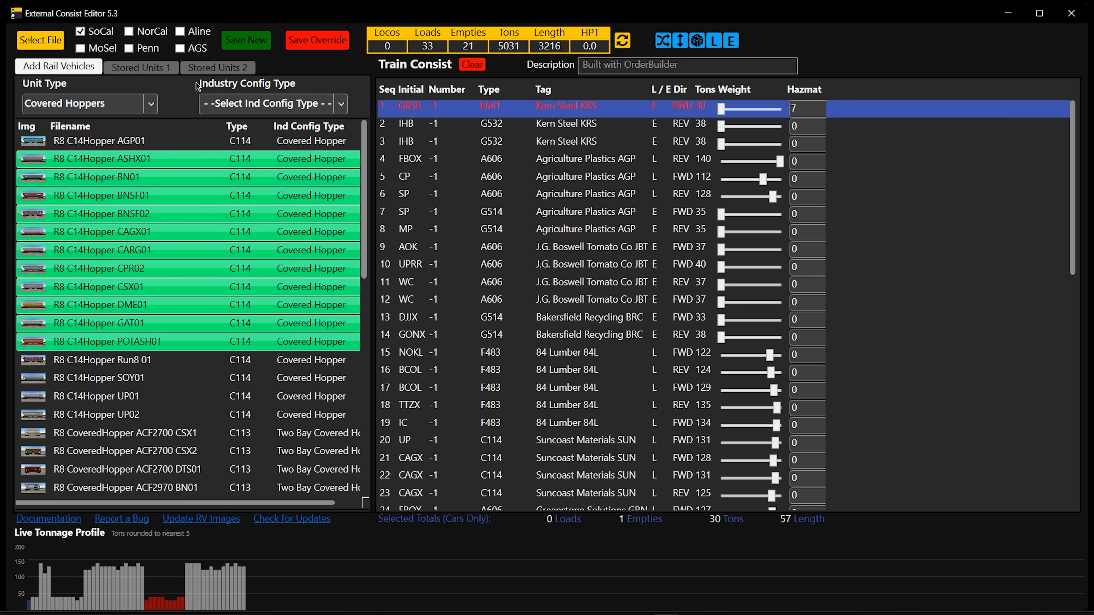
# Clear everything from the train consist in External Consist Editor 5.3
pyautogui.click(472, 64)
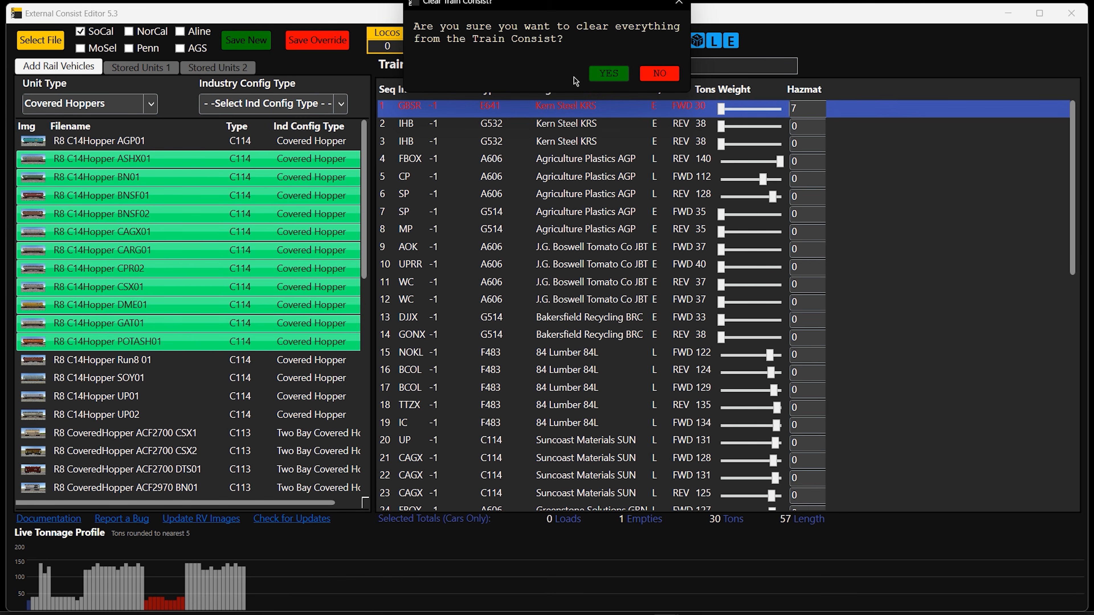
pyautogui.click(608, 73)
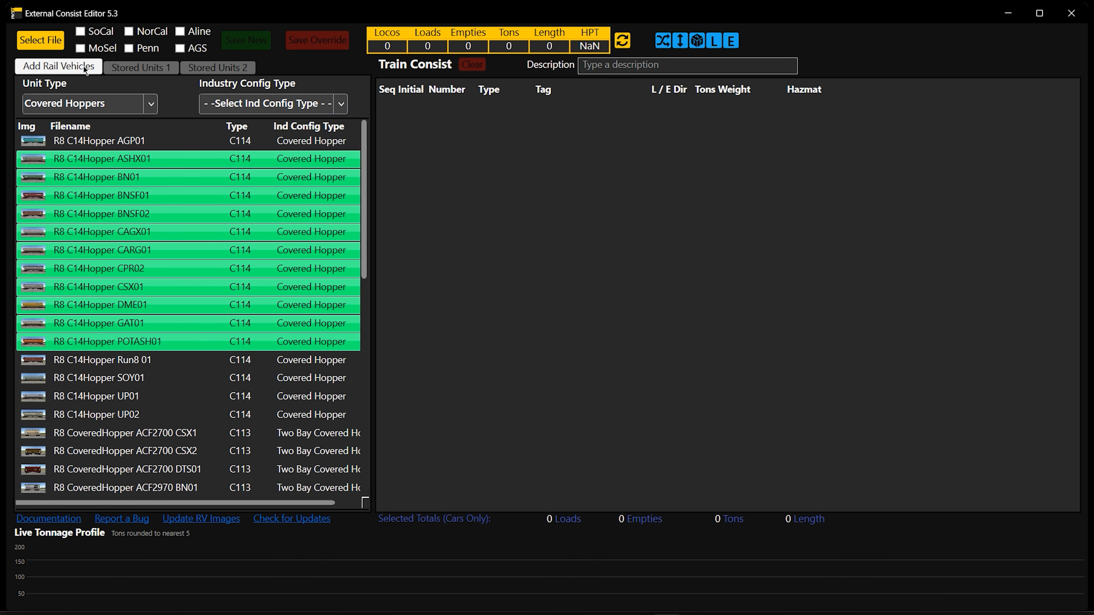
# View the first stored units list and the unit types offered for adding rail vehicles, keeping Covered Hoppers
pyautogui.click(125, 67)
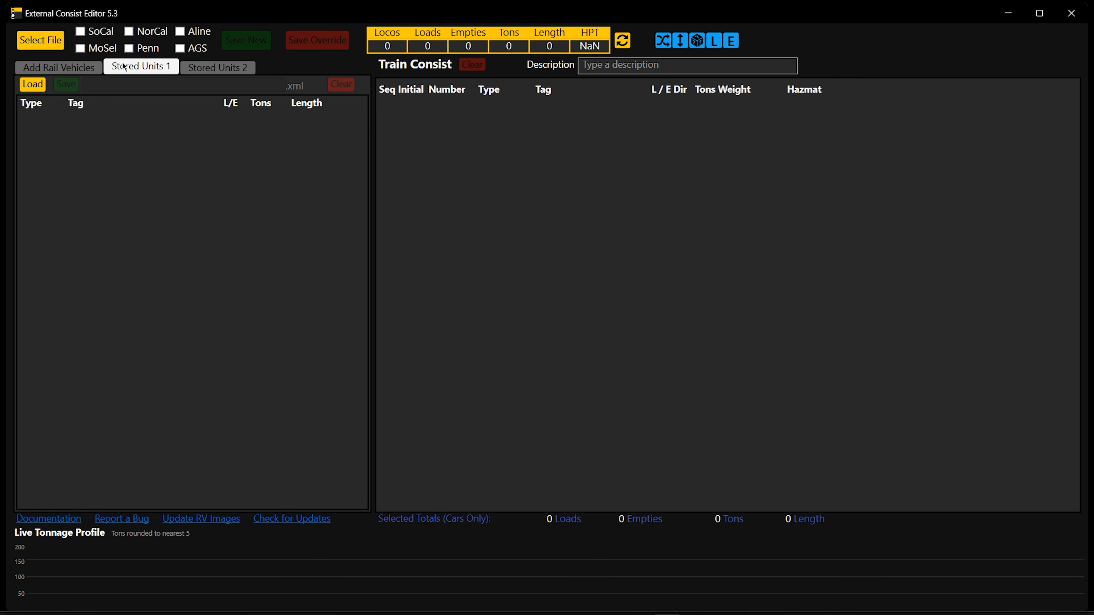
pyautogui.click(76, 71)
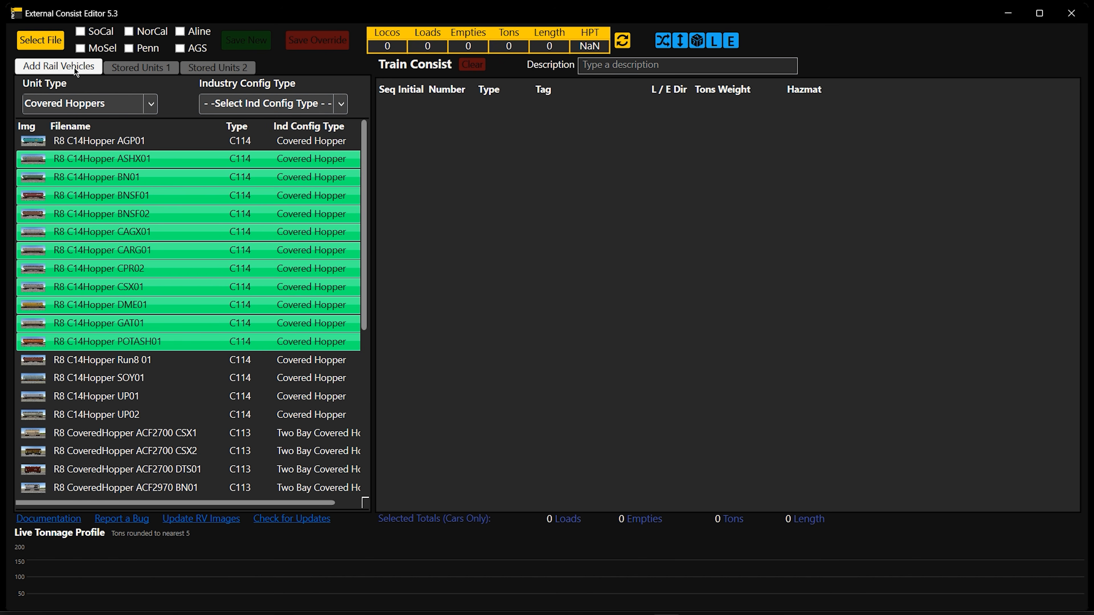
pyautogui.click(152, 104)
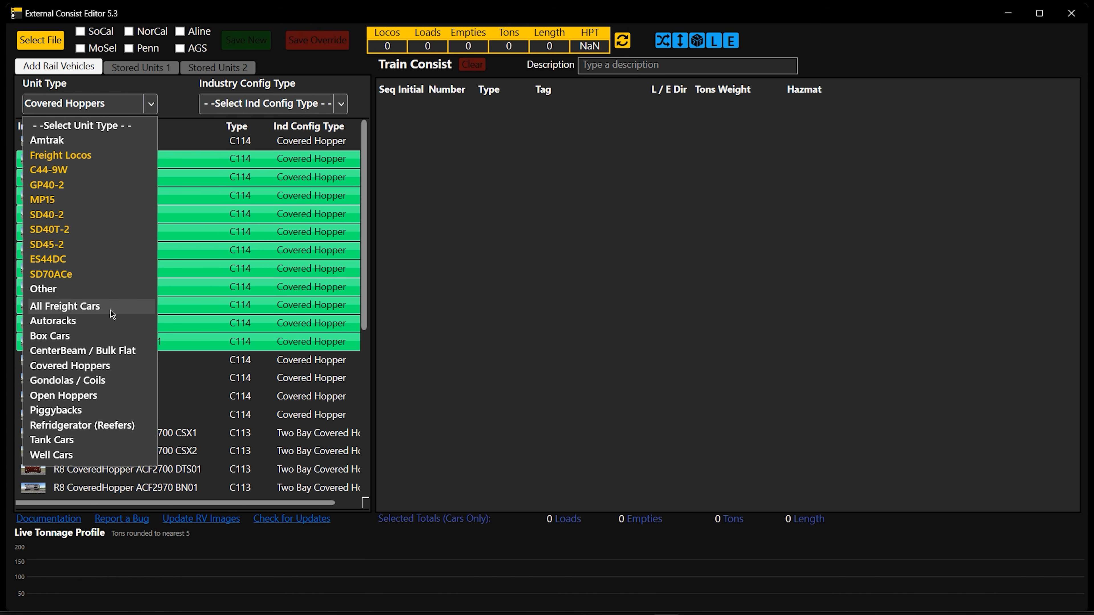
pyautogui.click(184, 132)
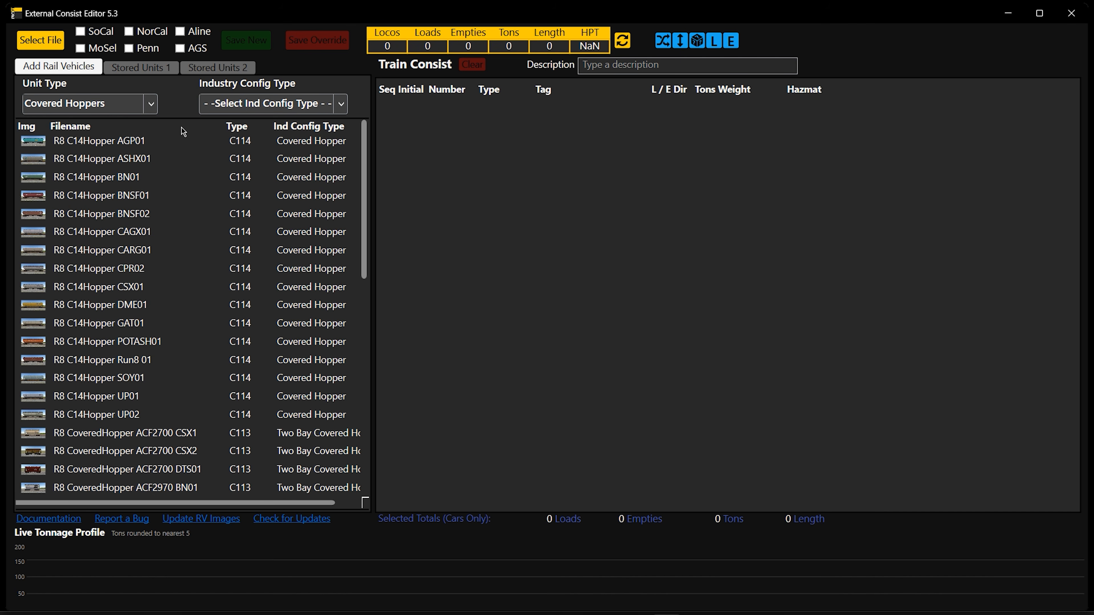
# View the industry config types offered for filtering rail vehicles in version 5.3, leaving the filter unset
pyautogui.click(341, 104)
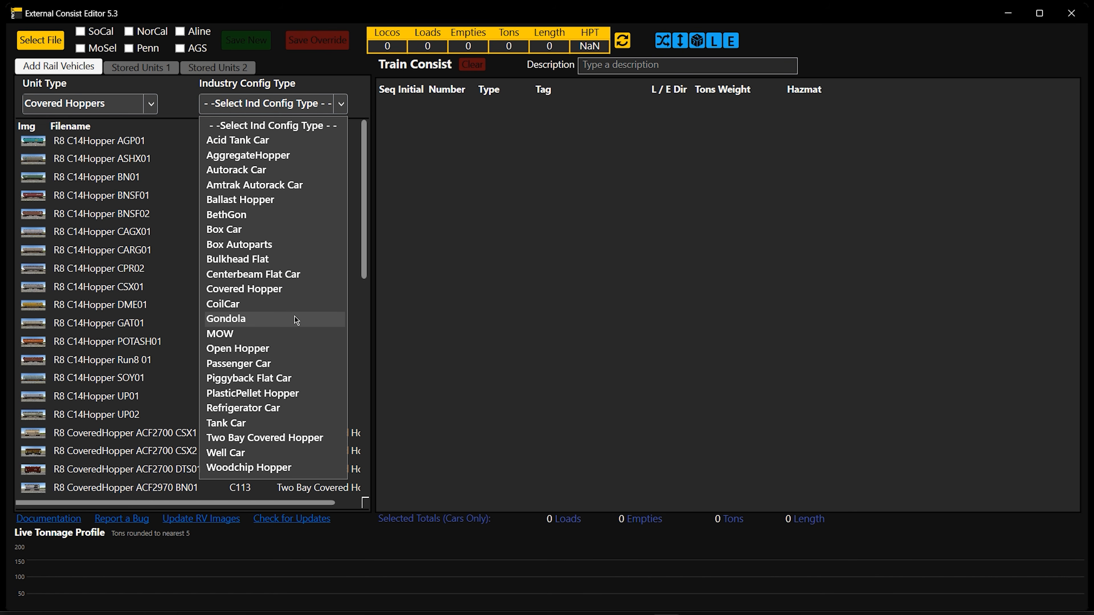
pyautogui.click(297, 125)
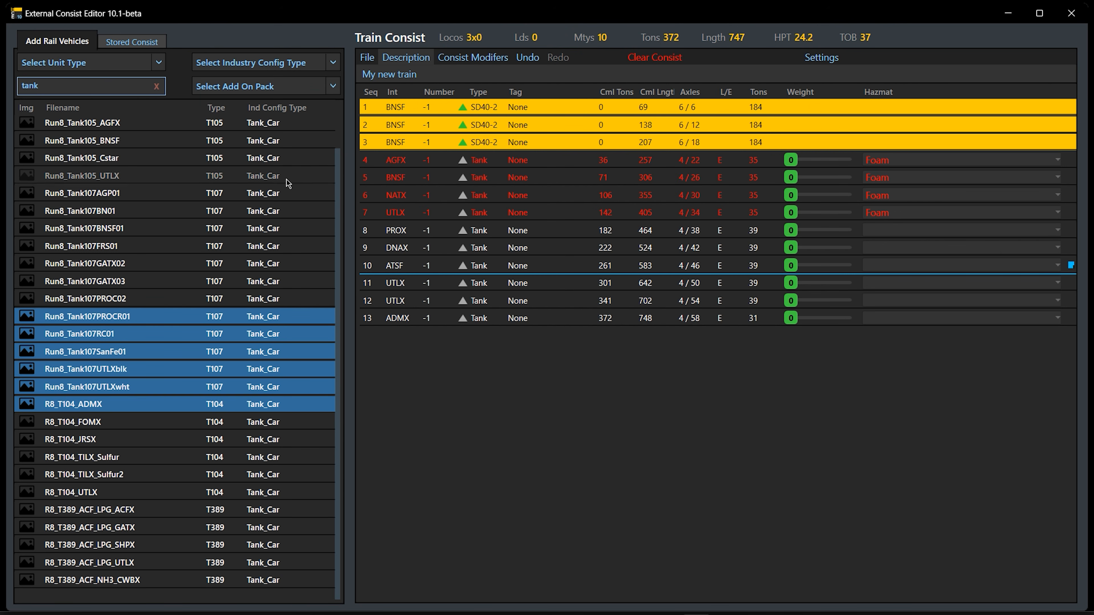
# In External Consist Editor 10.1-beta, clear the rail vehicle search, view the Woodchip Hopper industry config type and reset that filter
pyautogui.click(158, 87)
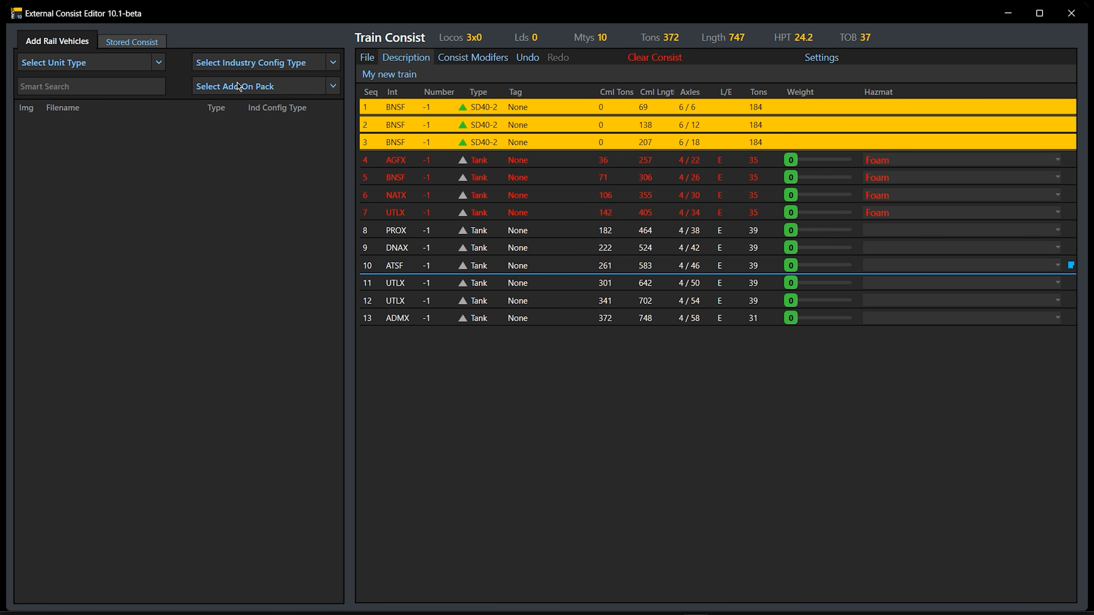
pyautogui.click(302, 64)
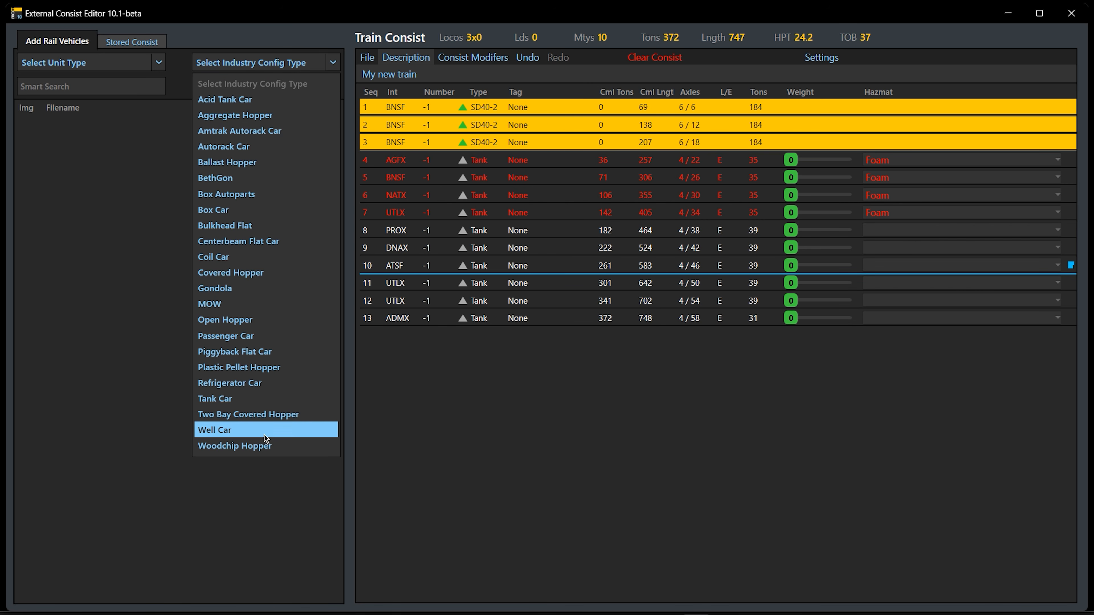
pyautogui.click(266, 447)
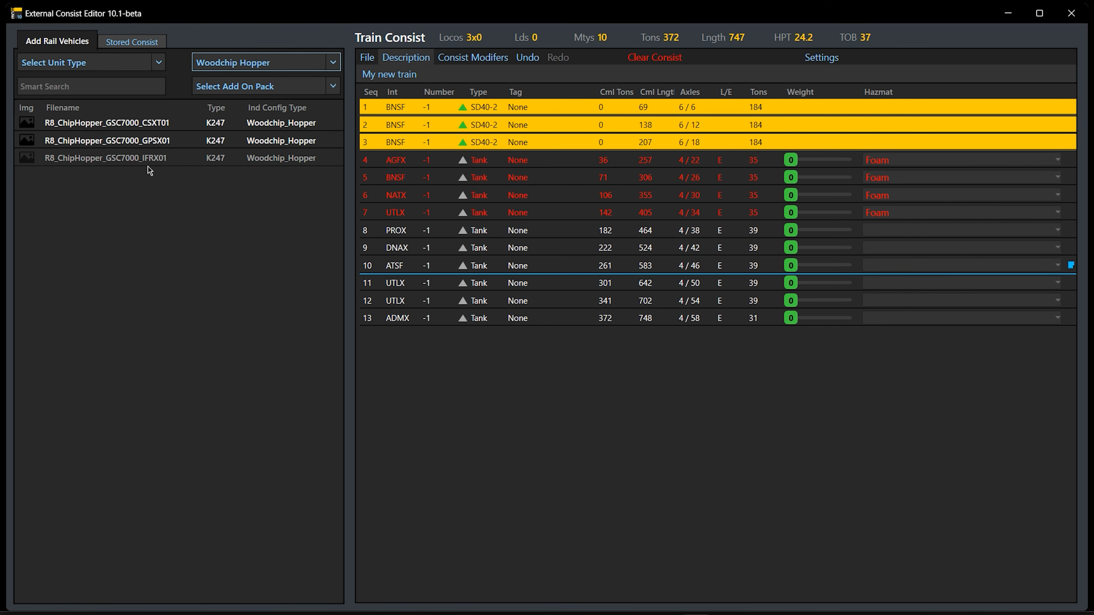
pyautogui.click(332, 61)
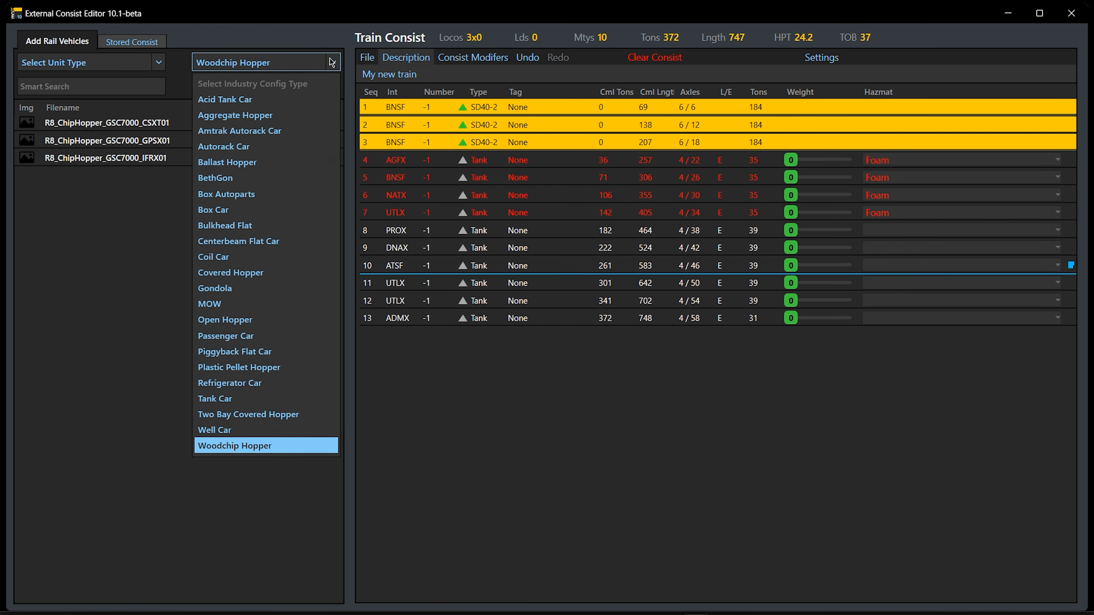
pyautogui.click(313, 88)
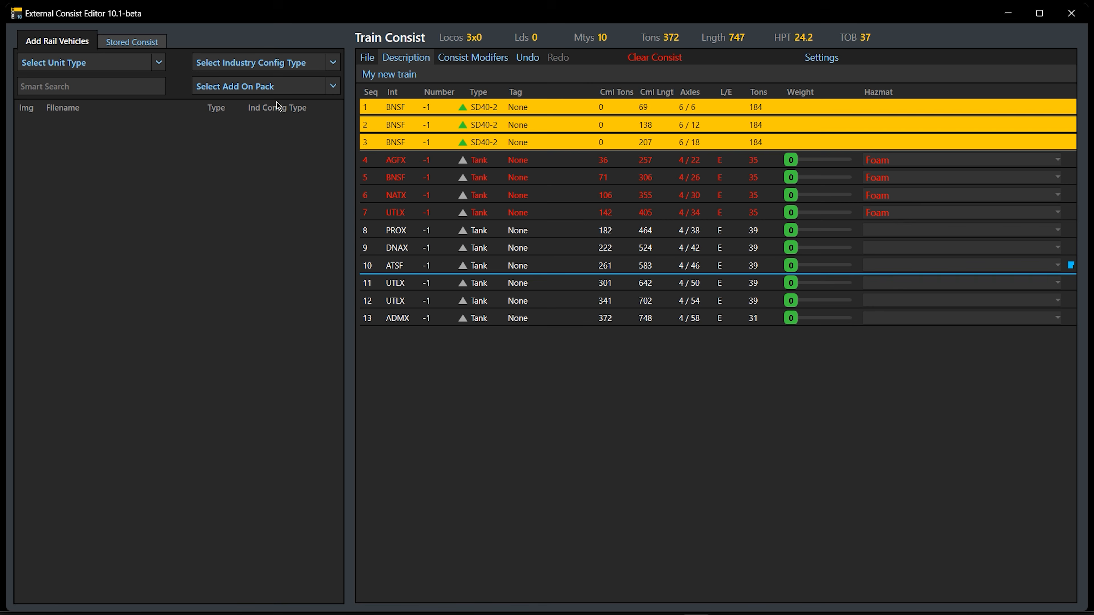
# Filter the rail vehicles by the Mixed Freight Pack 5 add-on pack
pyautogui.click(333, 86)
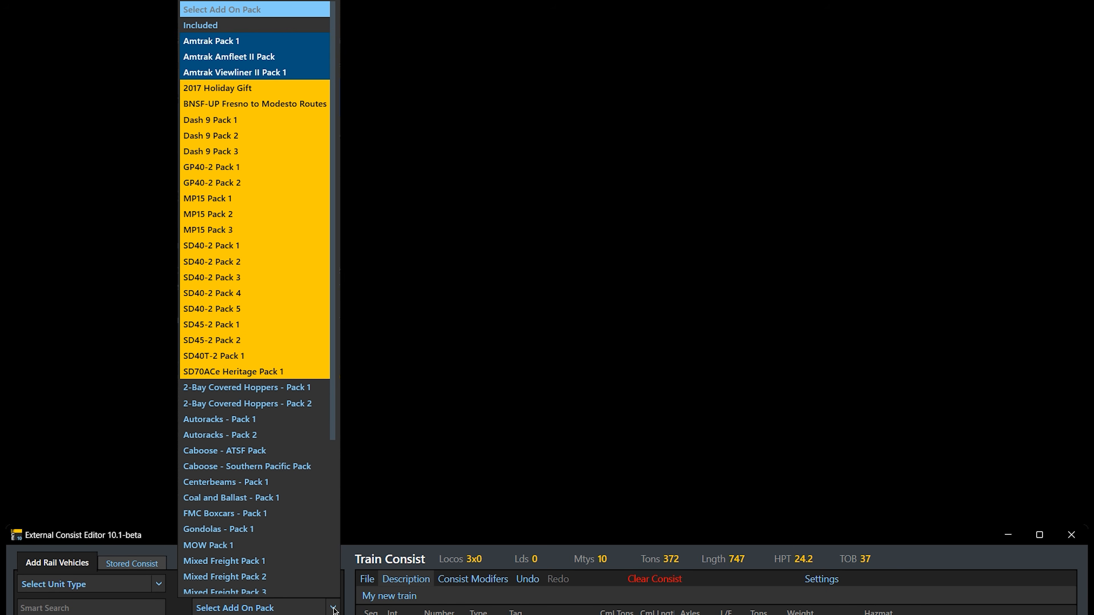
pyautogui.scroll(-5, 300, 489)
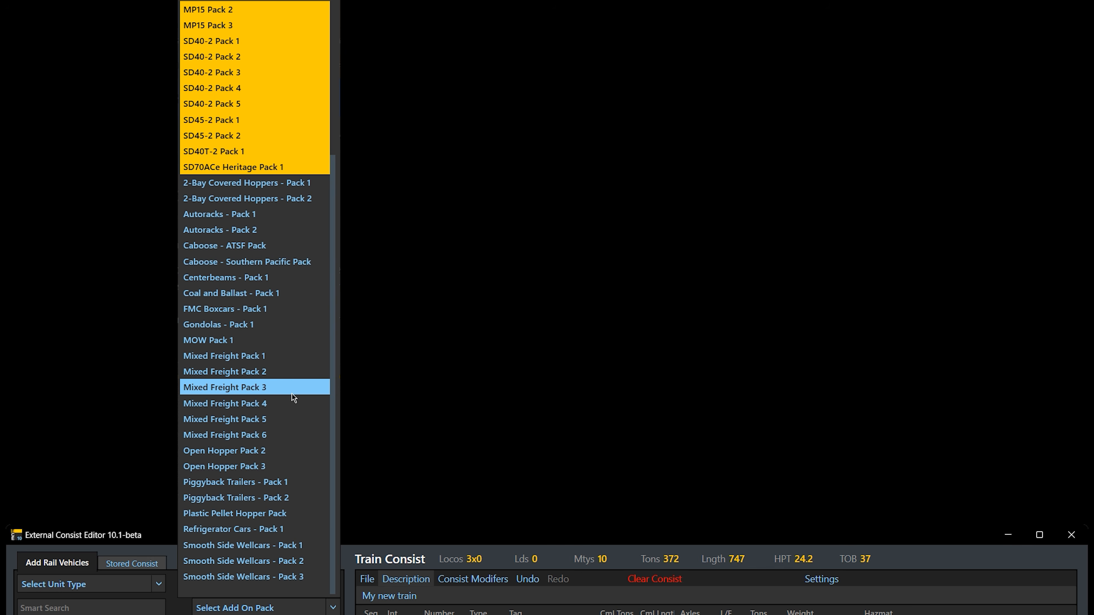
pyautogui.click(291, 420)
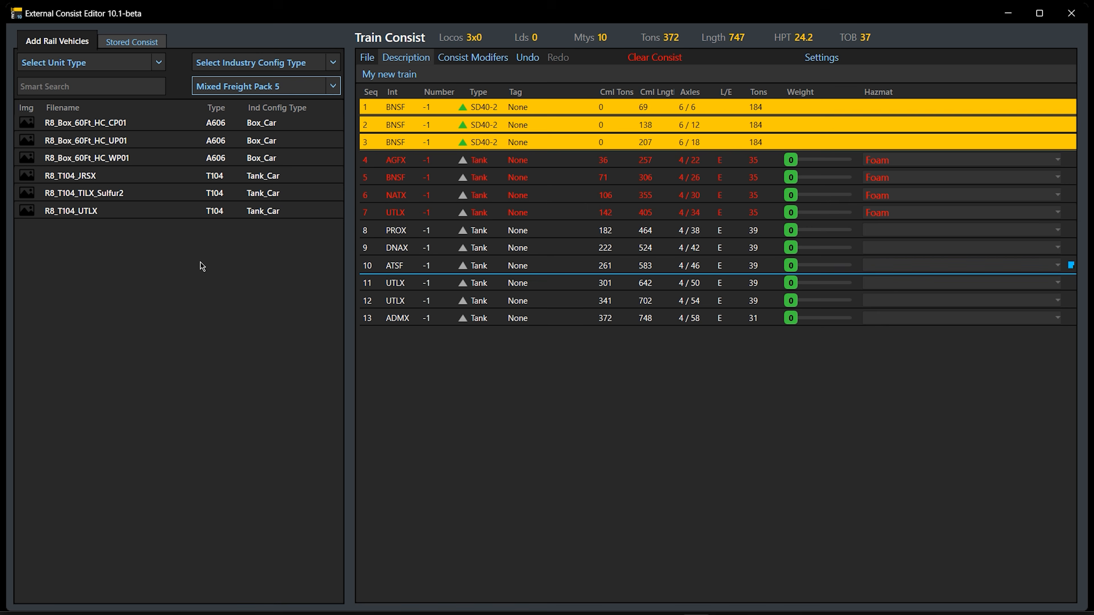
pyautogui.click(339, 88)
pyautogui.click(338, 88)
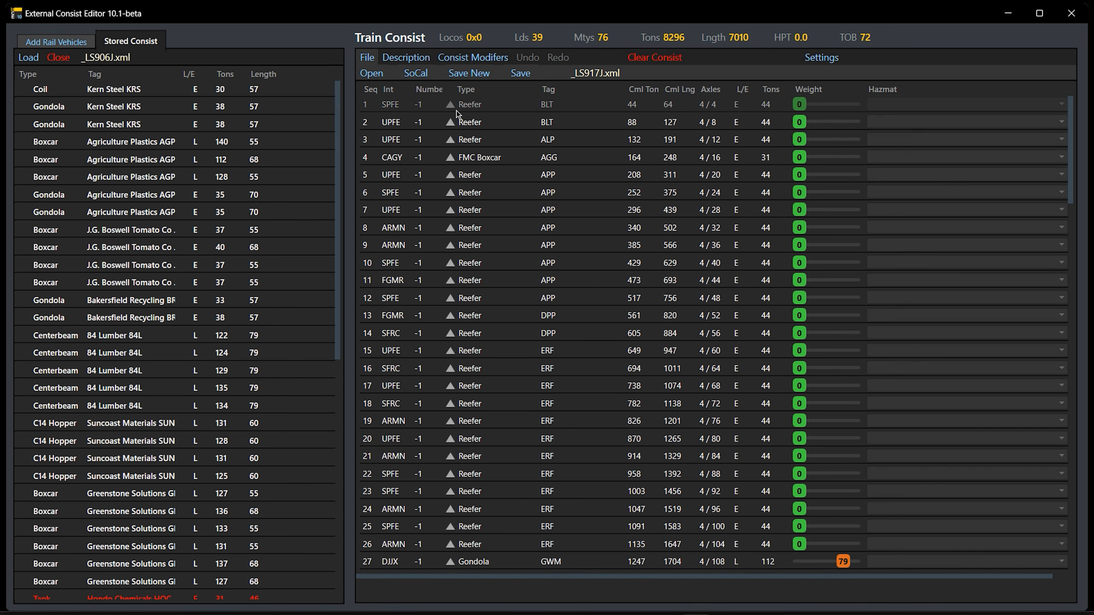
# Randomly reverse the direction of the cars in the _LS917J.xml consist
pyautogui.click(481, 58)
pyautogui.click(656, 74)
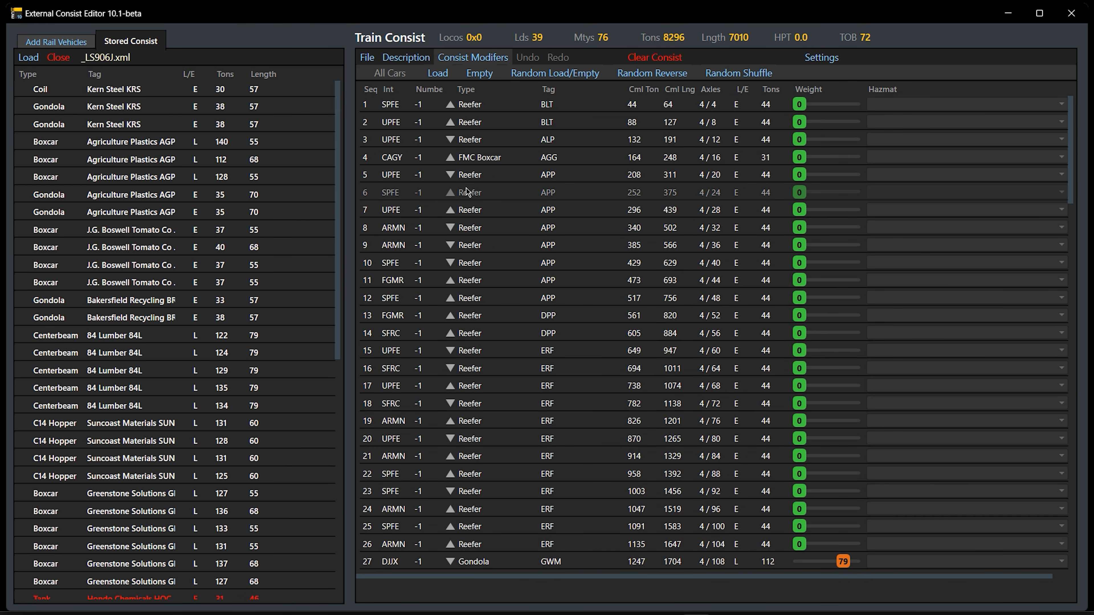
# Vary the load weight of the reefer in sequence 3 through 65, 35 and 59, ending at 34
pyautogui.click(746, 140)
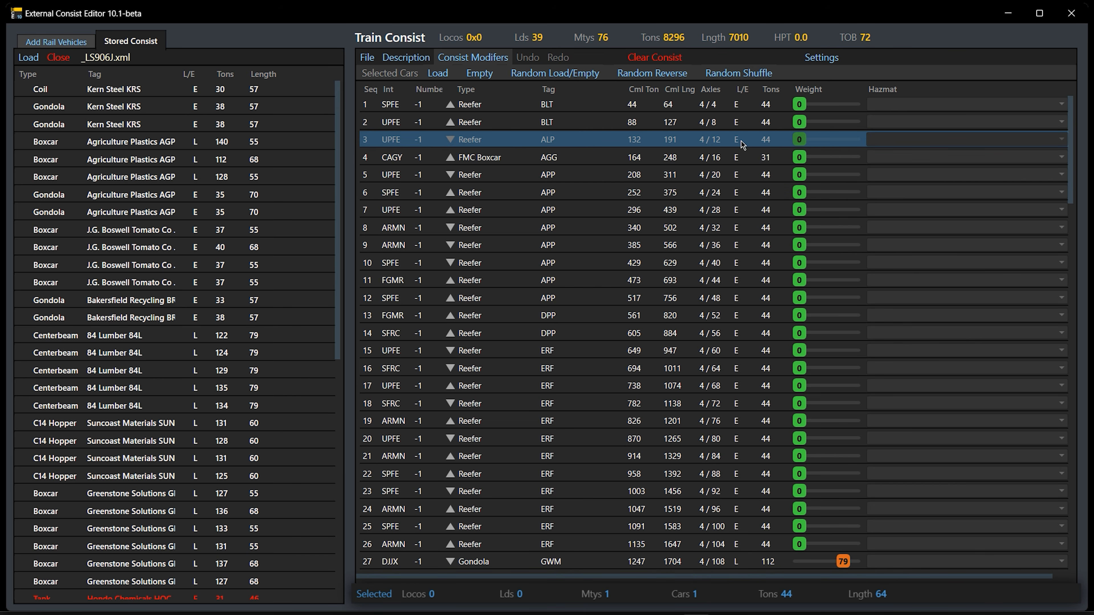
pyautogui.moveTo(804, 141); pyautogui.dragTo(871, 141)
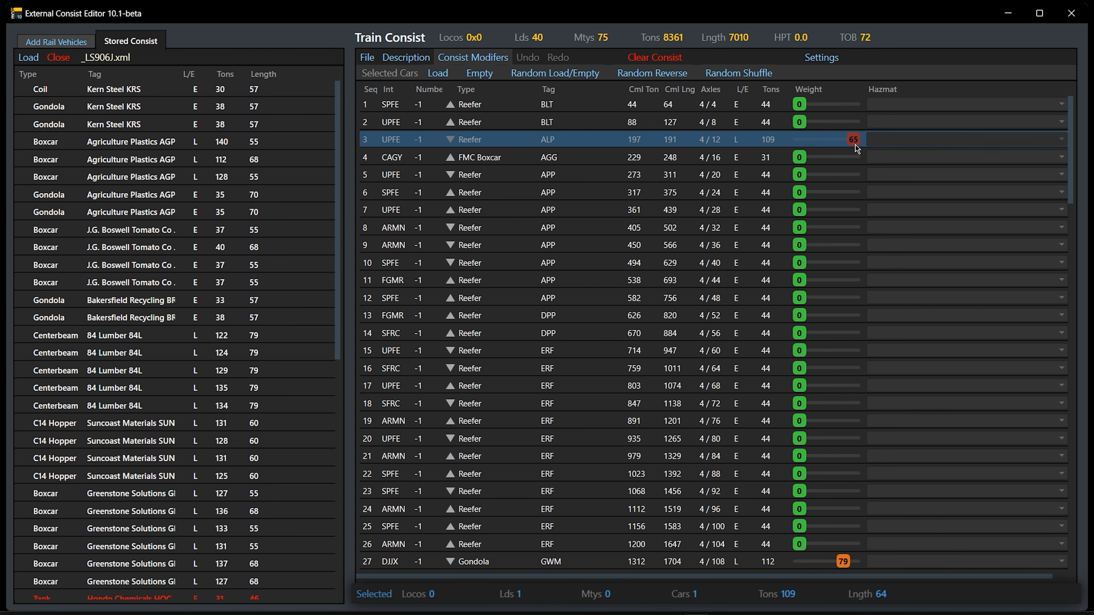
pyautogui.moveTo(855, 145); pyautogui.dragTo(831, 142)
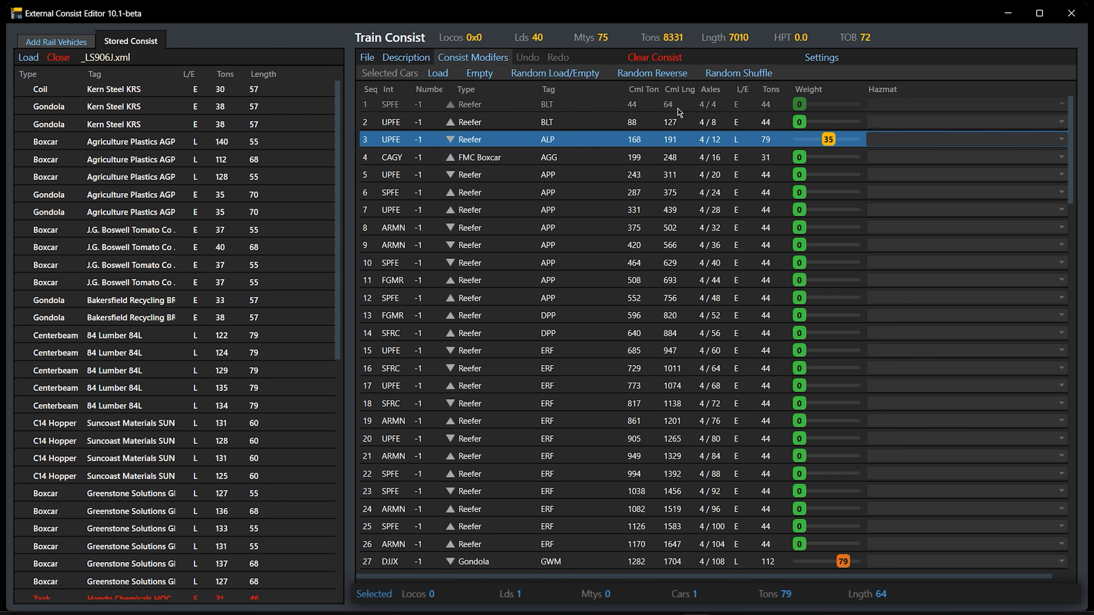
pyautogui.moveTo(828, 141); pyautogui.dragTo(847, 140)
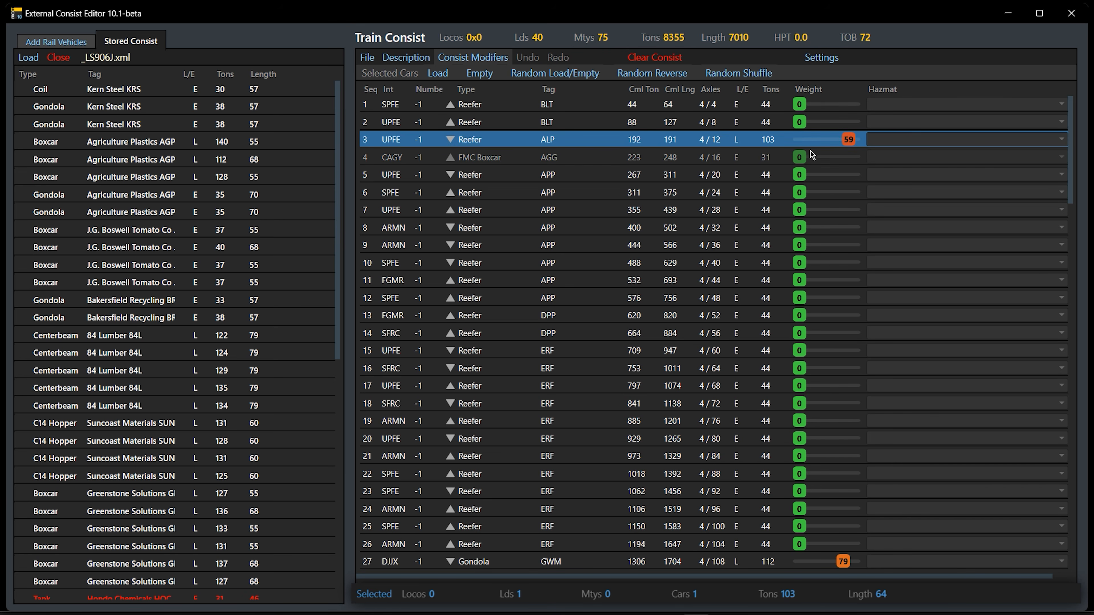
pyautogui.moveTo(852, 139); pyautogui.dragTo(828, 149)
# Set the load weight of the UPFE reefer in sequence 97 to 27
pyautogui.scroll(-20, 637, 347)
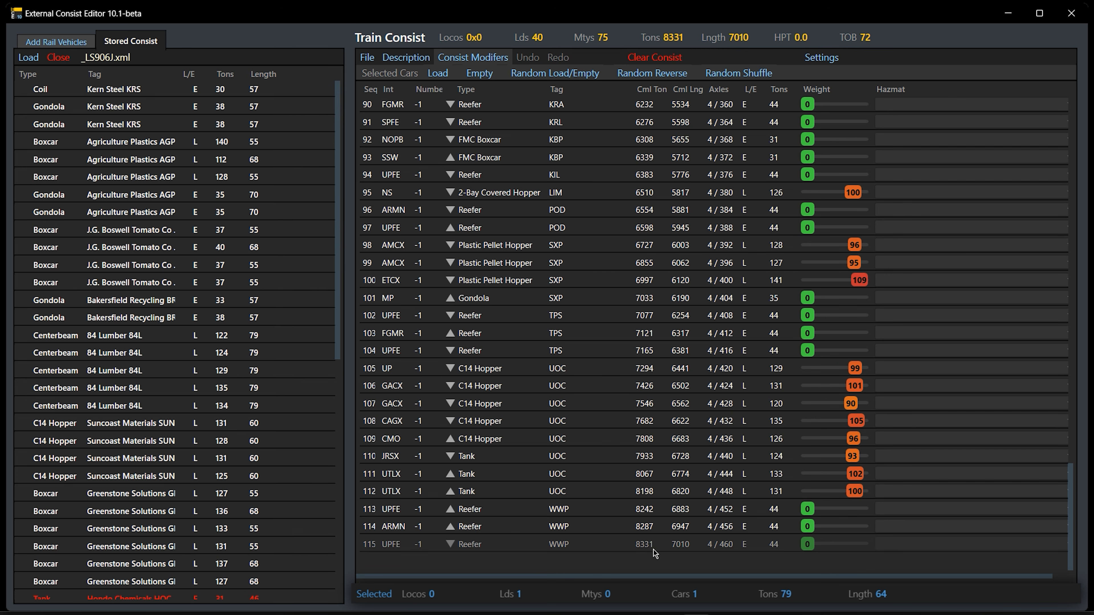
pyautogui.click(806, 229)
pyautogui.moveTo(808, 233)
pyautogui.mouseDown()
pyautogui.moveTo(840, 233)
pyautogui.moveTo(829, 233)
pyautogui.mouseUp()
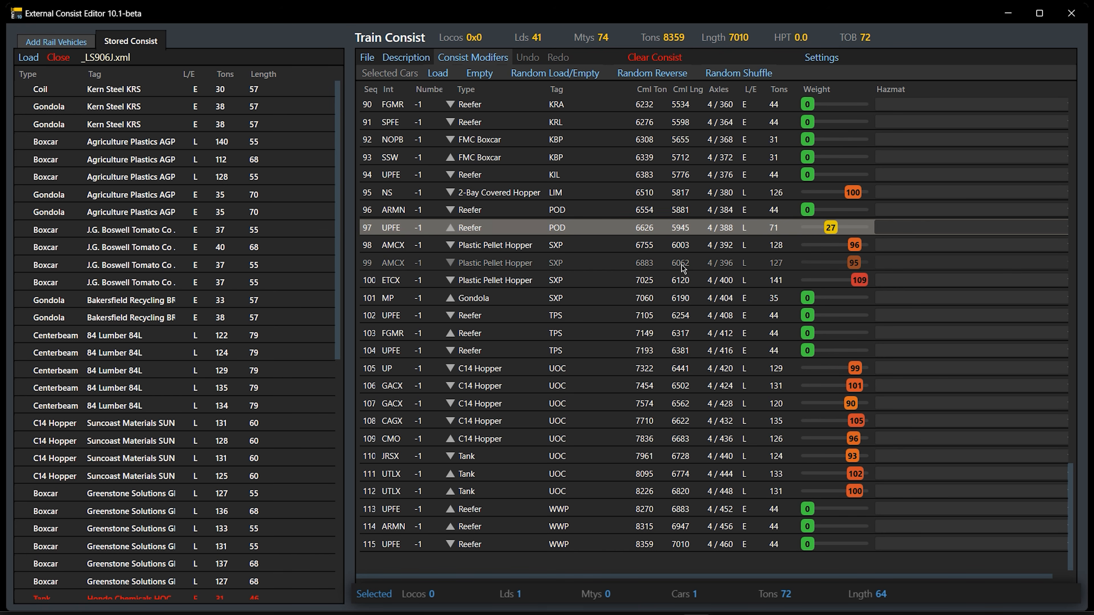
# Examine the load weights, cumulative tonnage and hazmat assignments of the cars along the consist
pyautogui.scroll(10, 677, 259)
pyautogui.scroll(20, 677, 258)
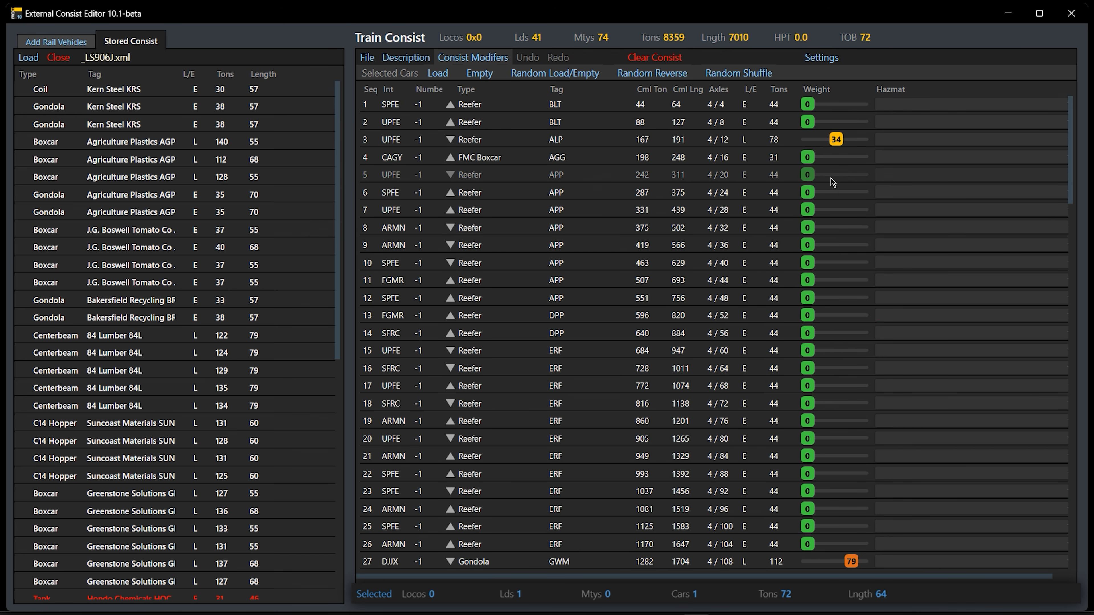
pyautogui.moveTo(809, 212)
pyautogui.mouseDown()
pyautogui.moveTo(825, 211)
pyautogui.moveTo(804, 211)
pyautogui.mouseUp()
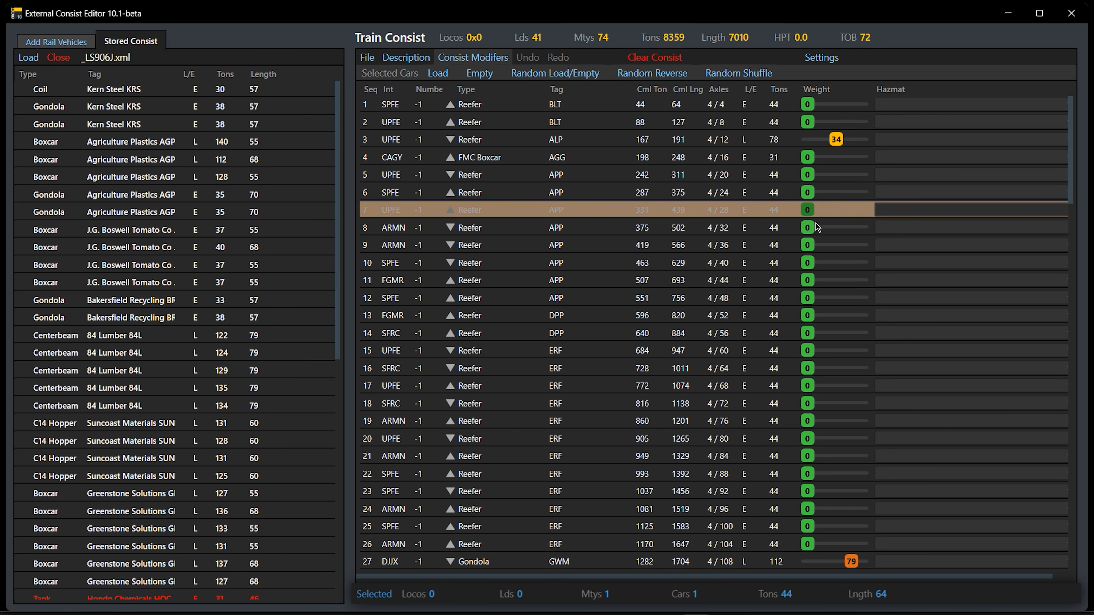
pyautogui.scroll(-10, 828, 245)
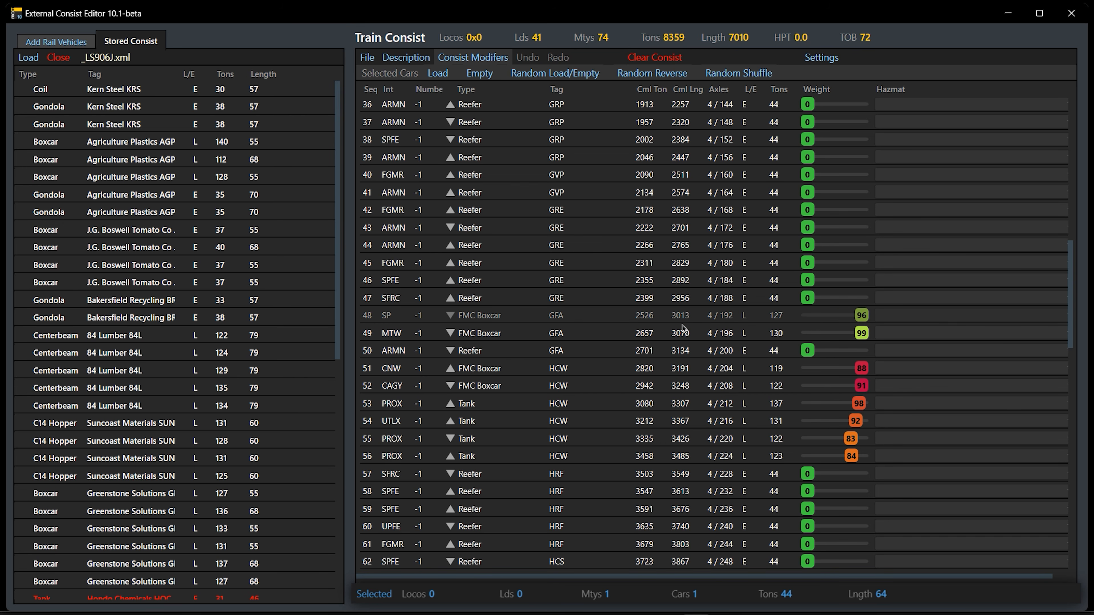
pyautogui.scroll(-8, 685, 327)
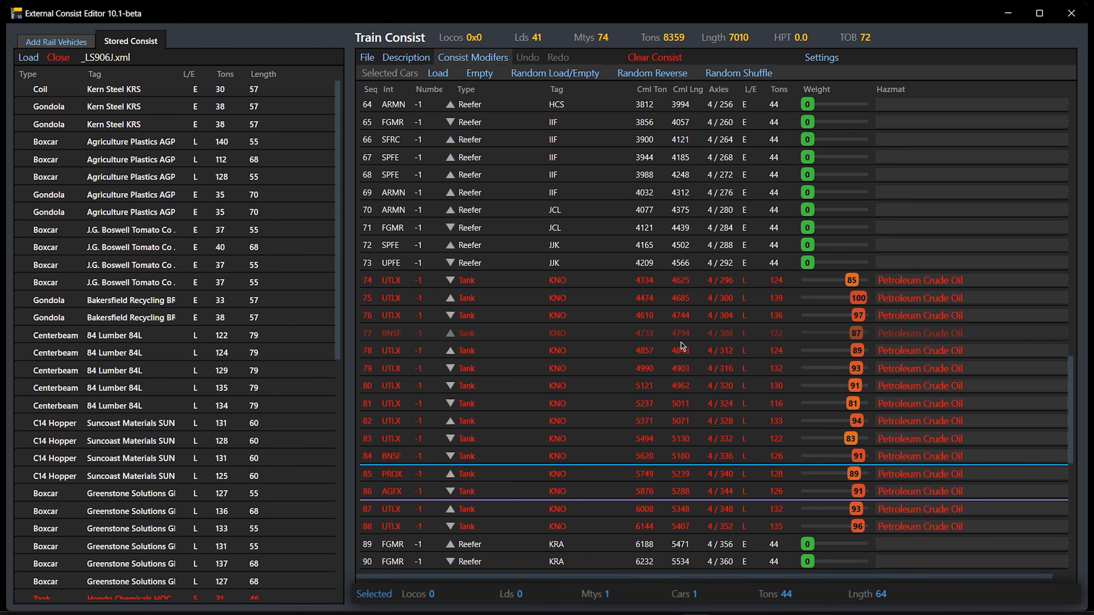
pyautogui.scroll(4, 683, 344)
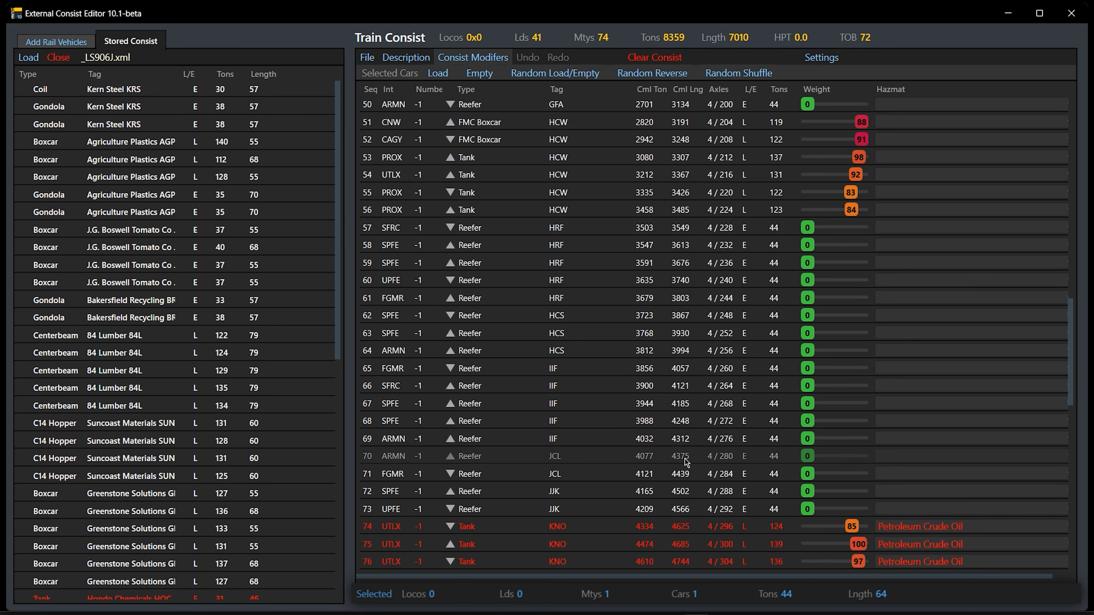
pyautogui.click(598, 302)
pyautogui.scroll(-3, 629, 372)
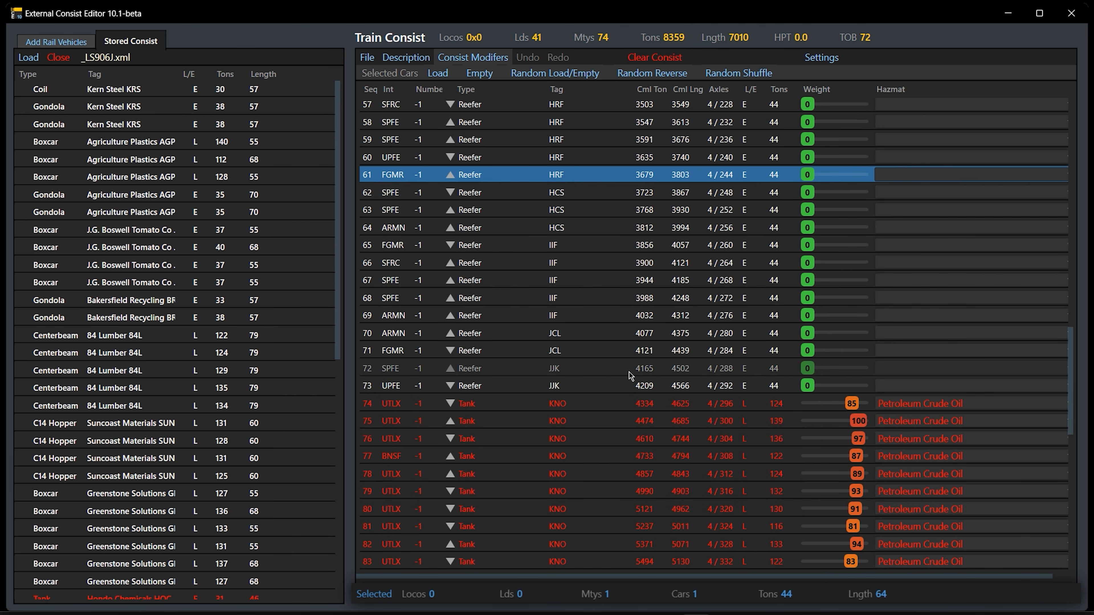
pyautogui.scroll(-5, 629, 371)
pyautogui.scroll(4, 606, 478)
pyautogui.scroll(-1, 605, 471)
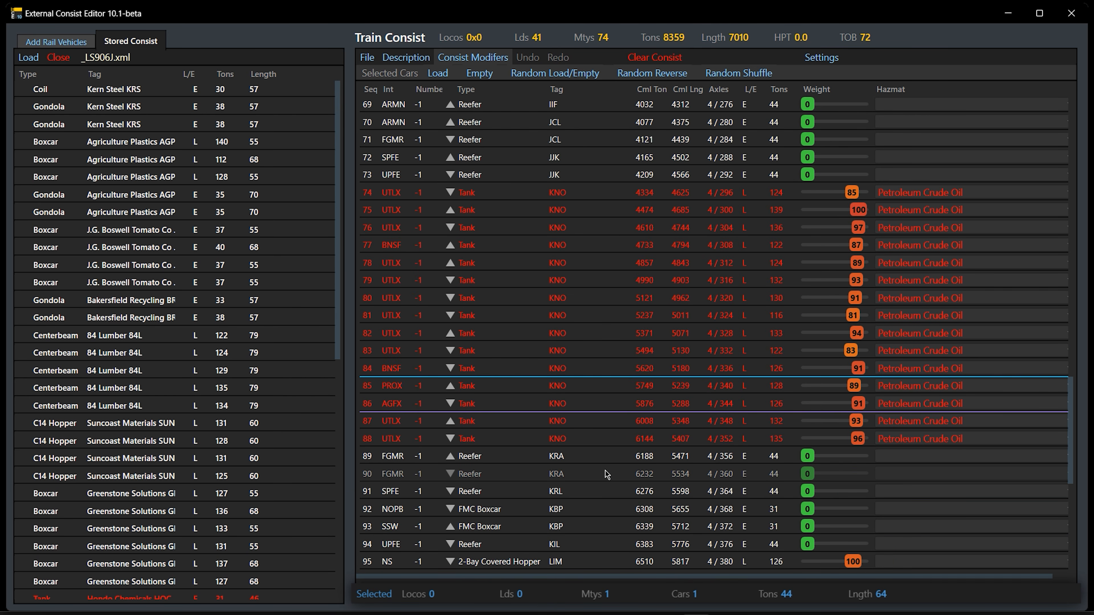
pyautogui.scroll(7, 605, 468)
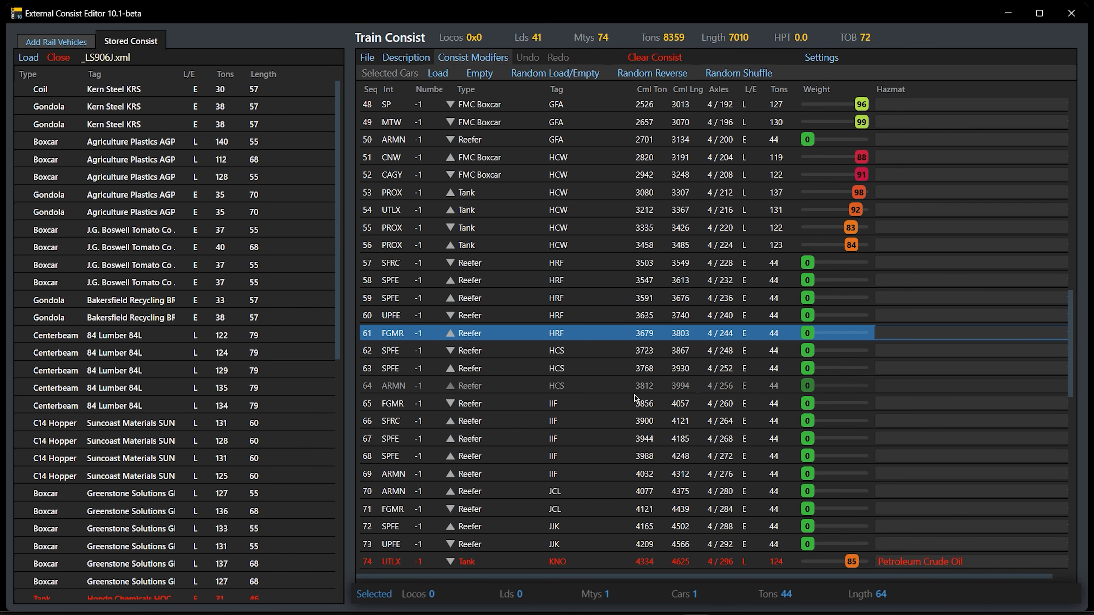
pyautogui.scroll(15, 634, 395)
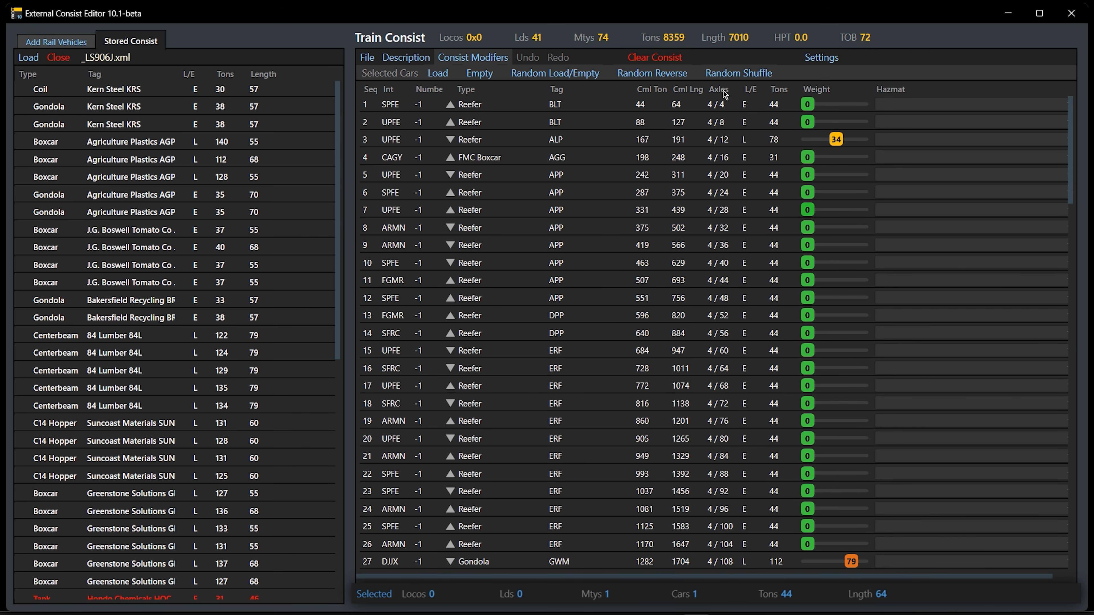
# Examine the axle counts and running totals from the first cars through the end of the consist
pyautogui.click(725, 107)
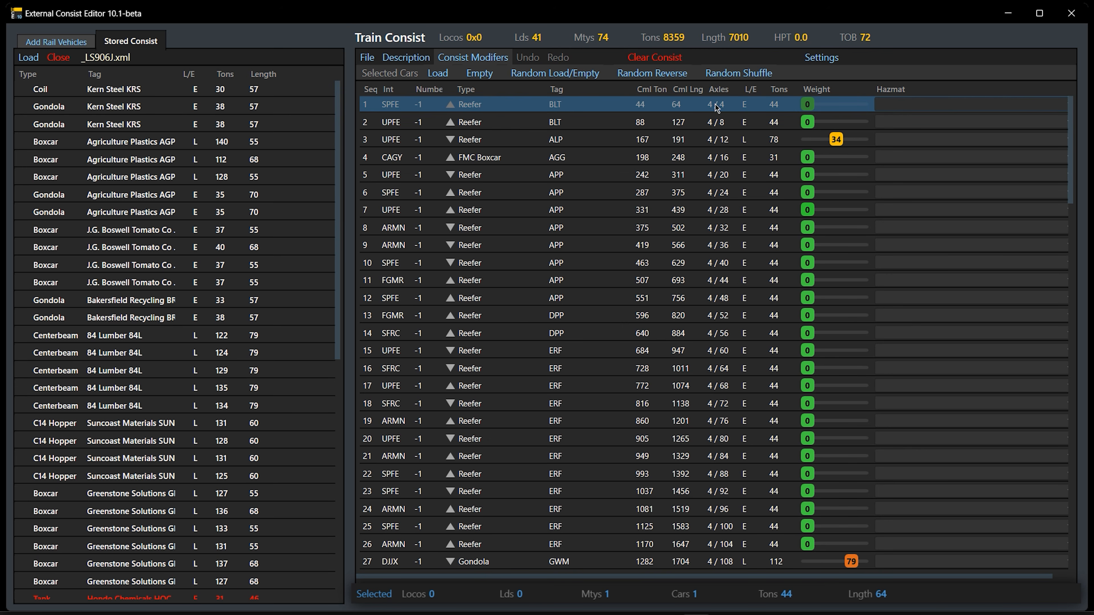
pyautogui.click(620, 126)
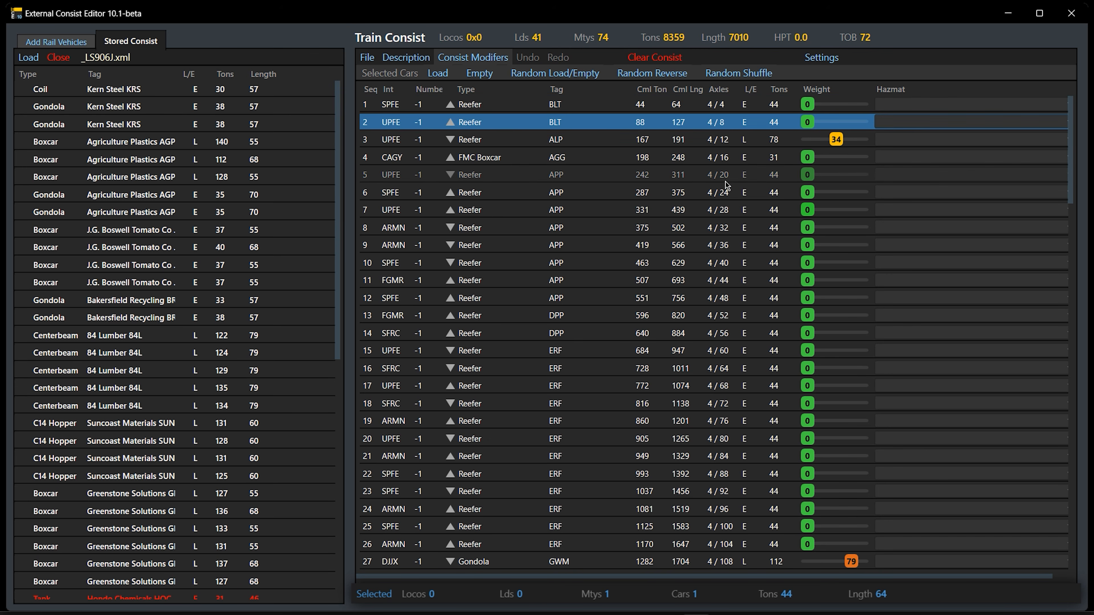
pyautogui.scroll(-10, 725, 364)
pyautogui.scroll(-7, 726, 367)
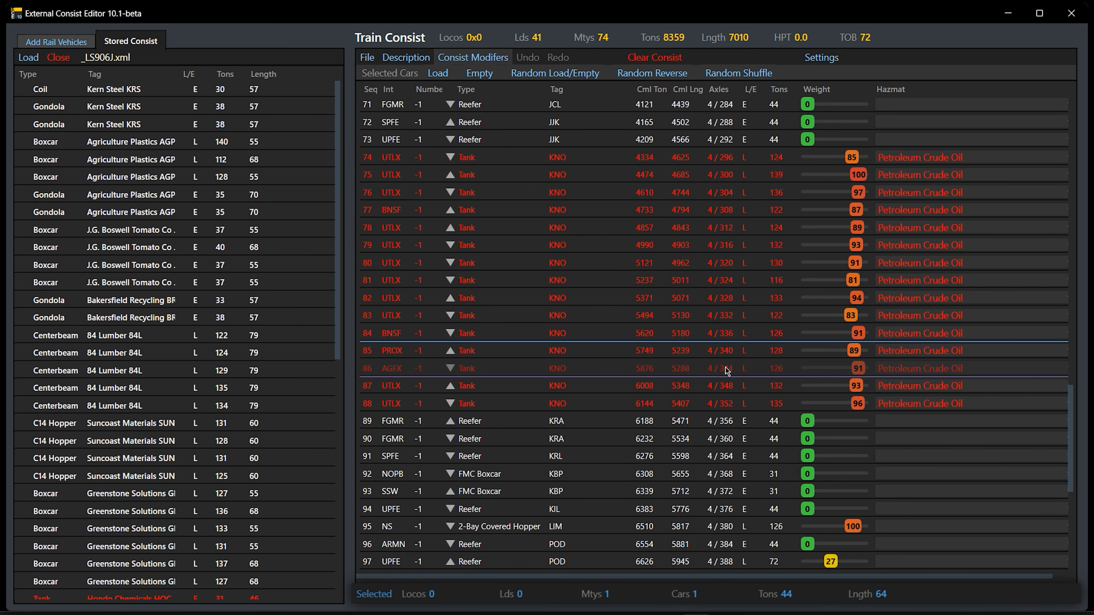
pyautogui.scroll(-5, 727, 370)
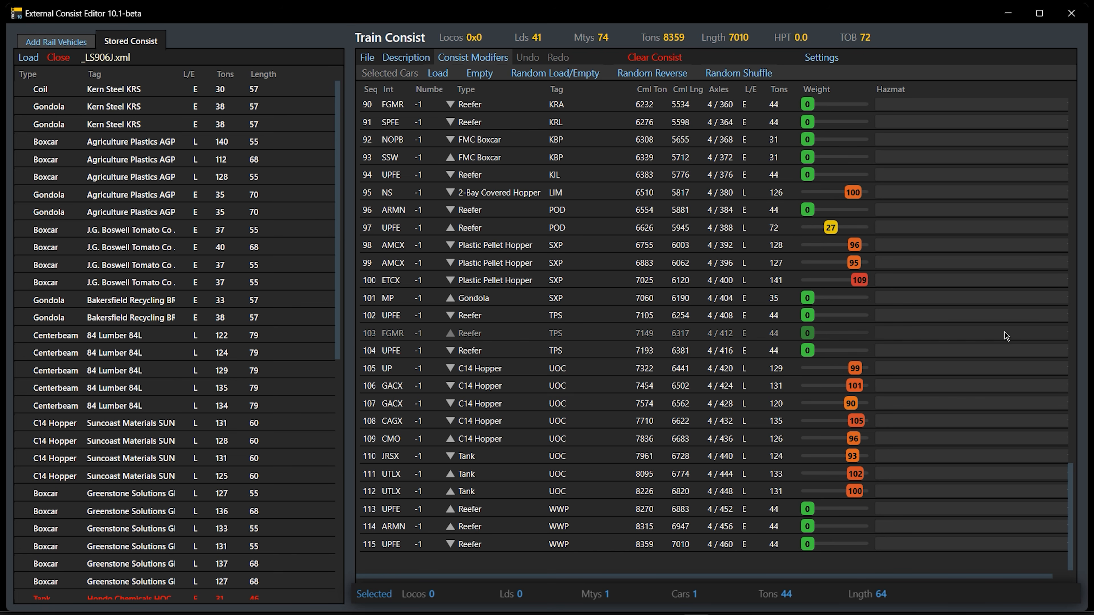
pyautogui.scroll(4, 1006, 340)
pyautogui.scroll(-4, 1005, 343)
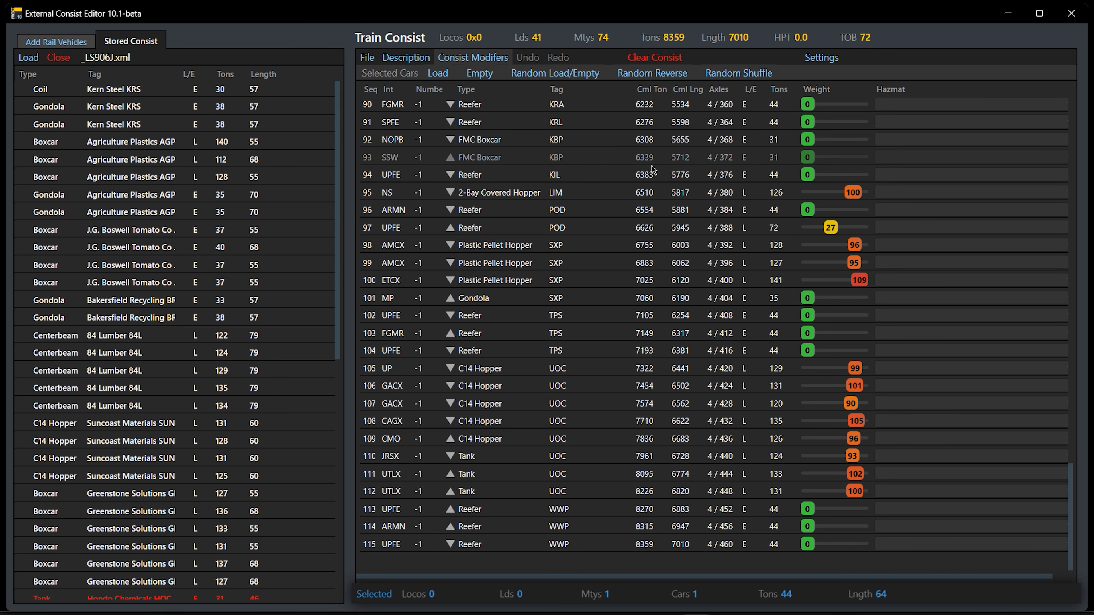
# Set the load weight of the SPFE reefer in sequence 1 to 35
pyautogui.scroll(9, 652, 166)
pyautogui.scroll(18, 608, 175)
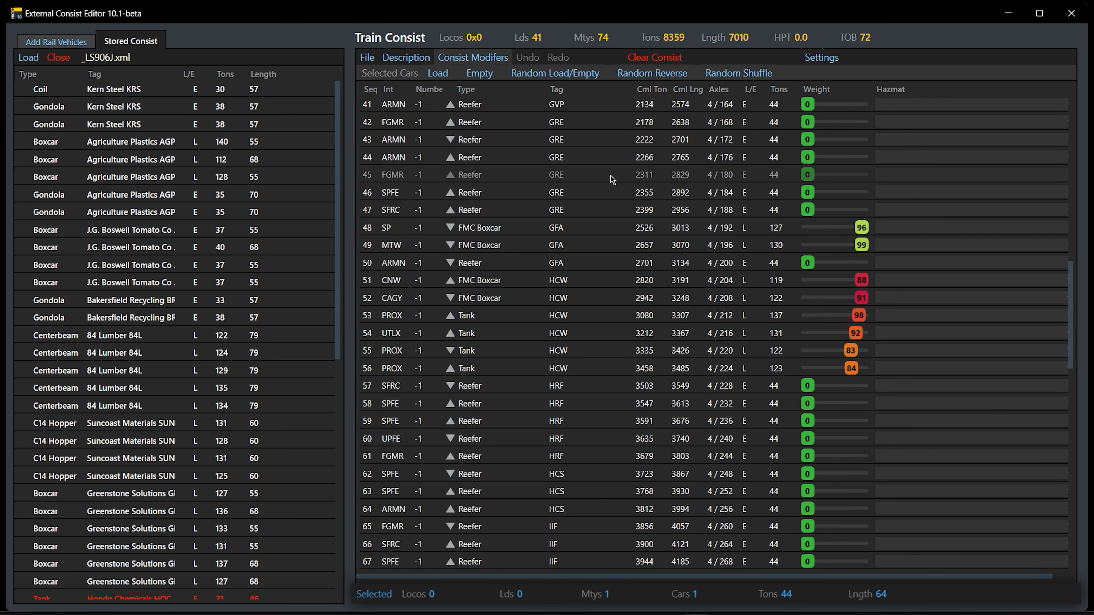
pyautogui.scroll(2, 610, 176)
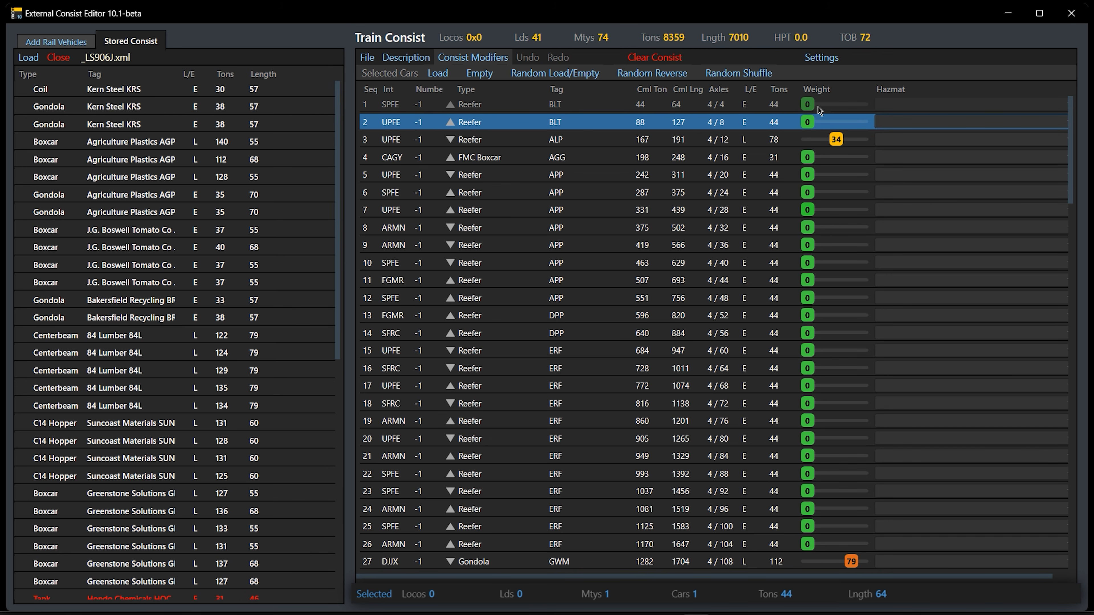
pyautogui.moveTo(828, 108); pyautogui.dragTo(841, 104)
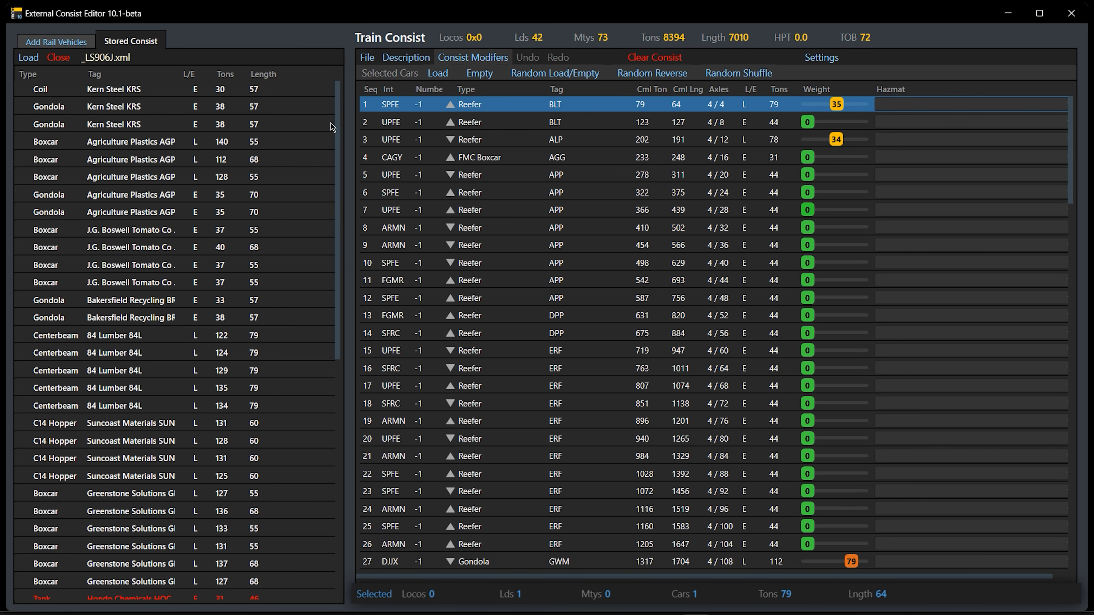
# Add the Run8_ES44DC_BNSF and Run8_ES44DC_BNSF02 locomotives to the head of the consist and reverse the direction of the second one
pyautogui.click(27, 41)
pyautogui.click(98, 65)
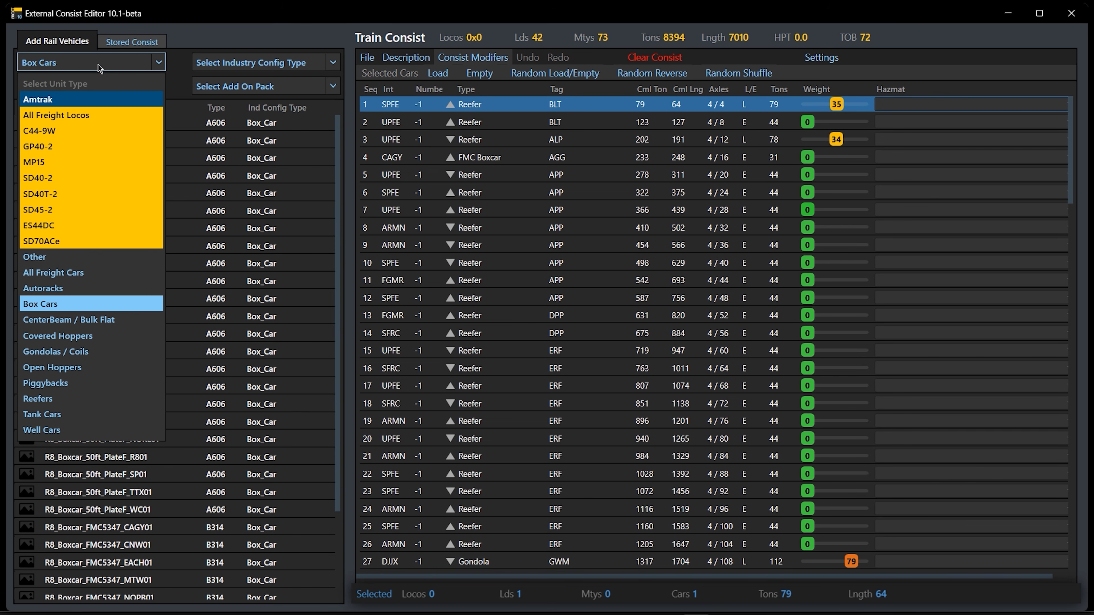
pyautogui.click(82, 220)
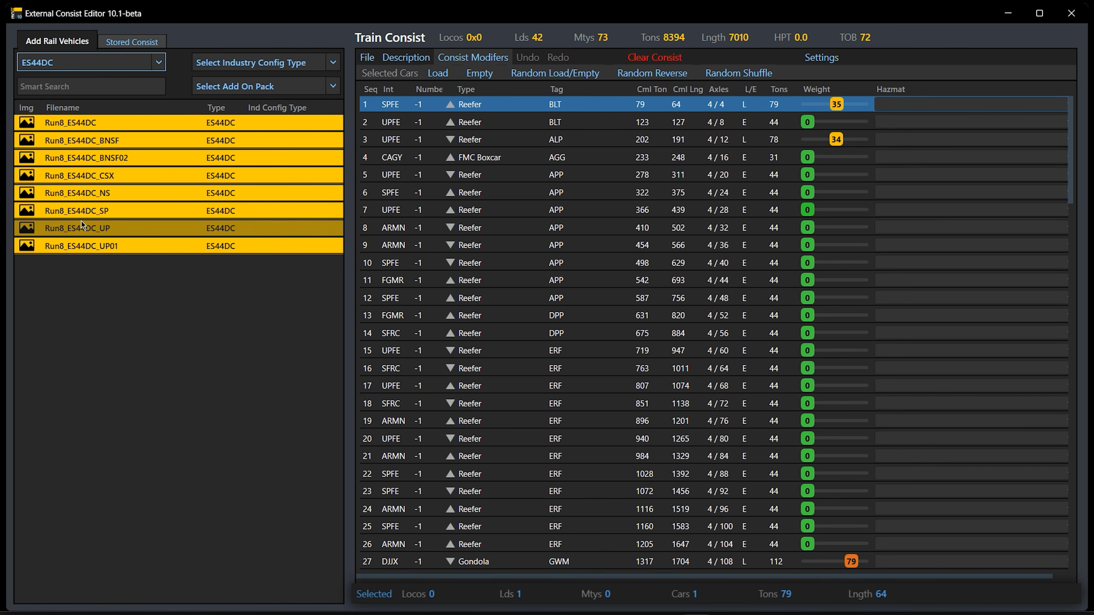
pyautogui.moveTo(124, 140); pyautogui.dragTo(373, 125)
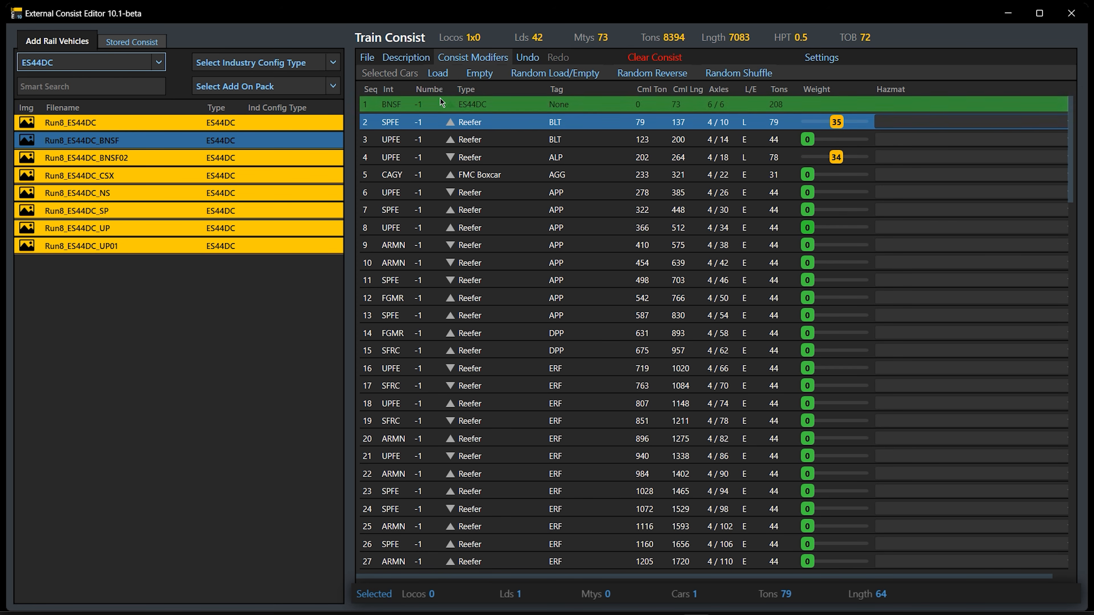
pyautogui.moveTo(165, 156); pyautogui.dragTo(441, 124)
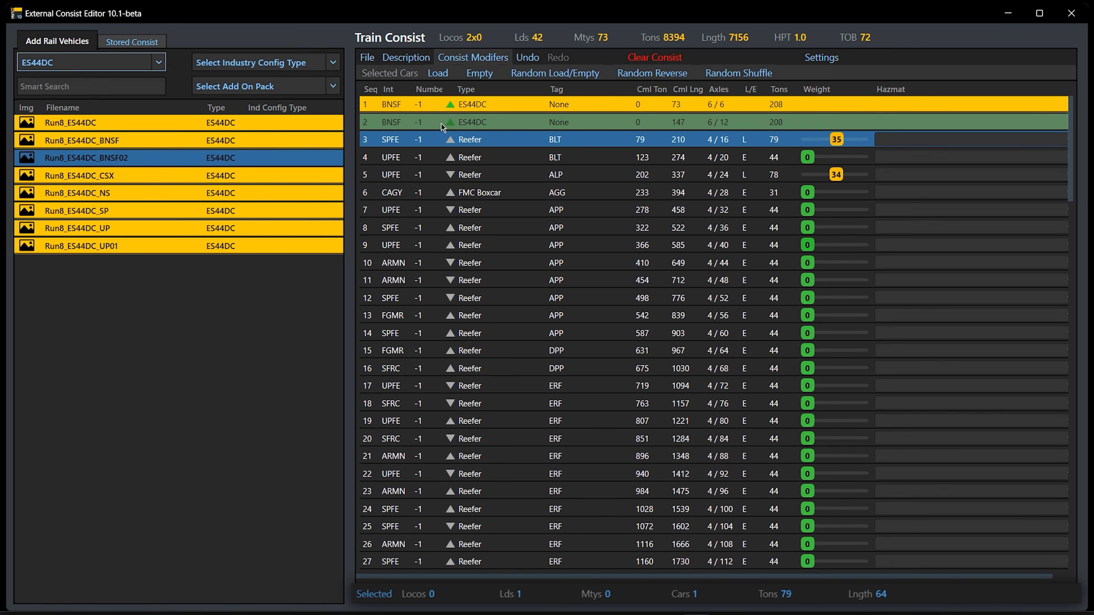
pyautogui.click(521, 126)
pyautogui.doubleClick(520, 118)
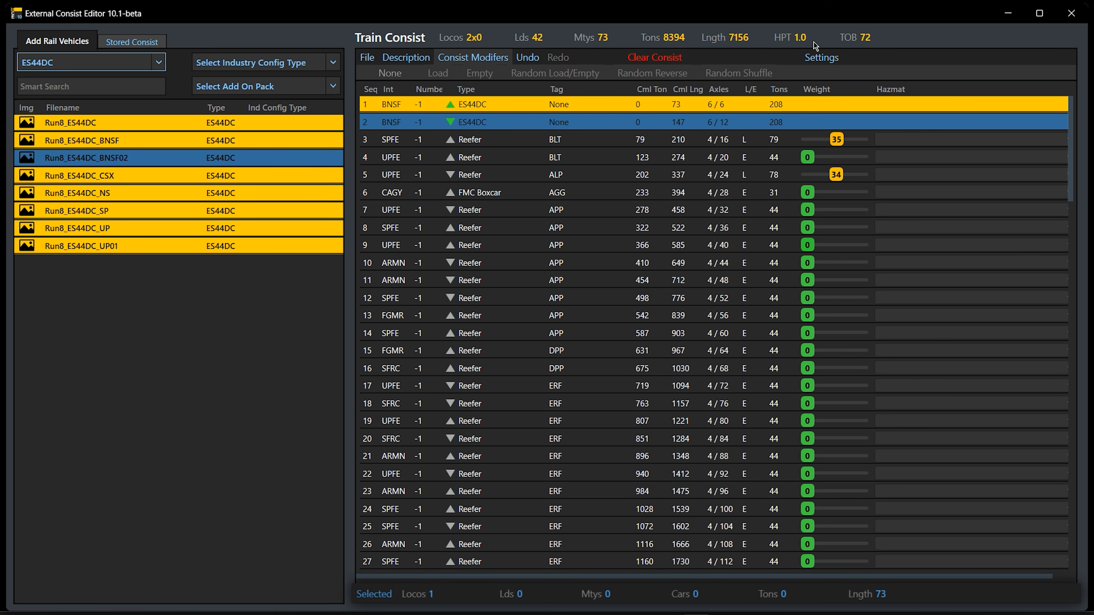
# Set the tonnage calculation to Do not calculate any Locos for Tons
pyautogui.click(821, 58)
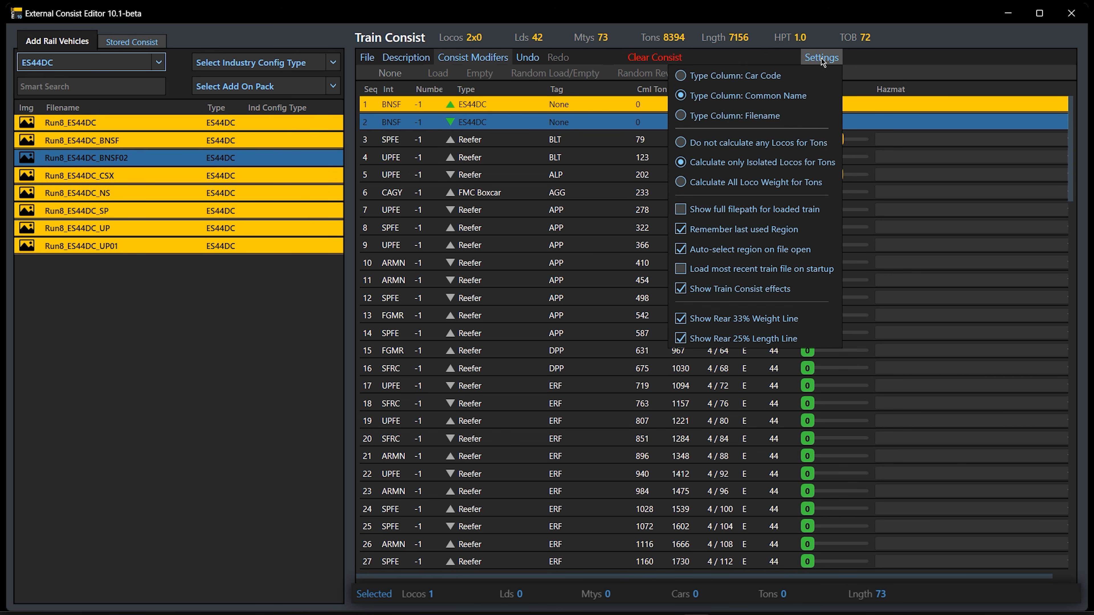
pyautogui.click(796, 148)
pyautogui.click(898, 58)
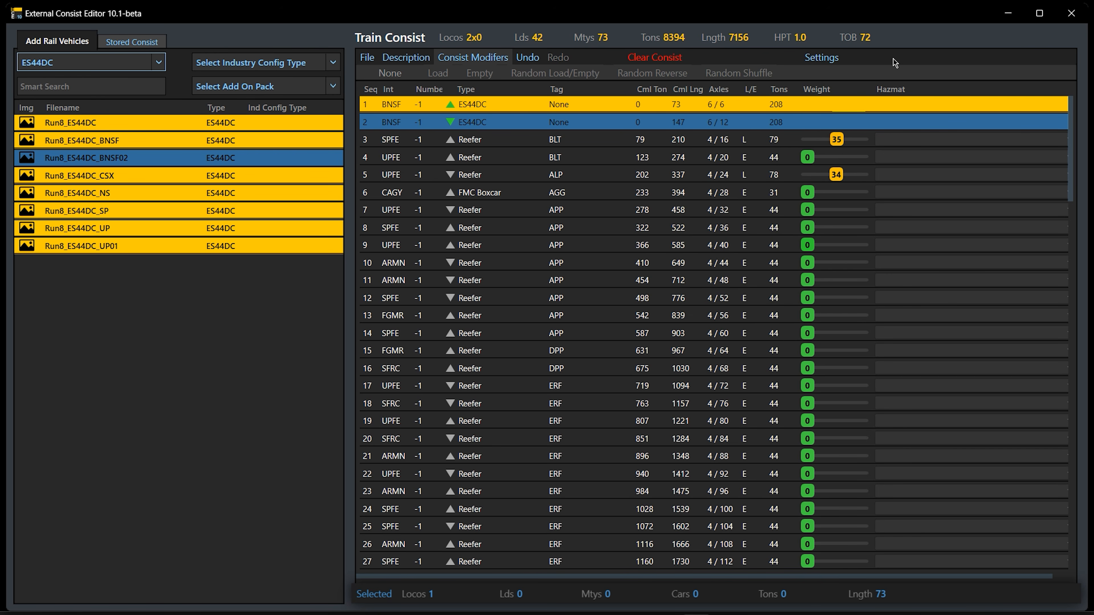
# Switch the tonnage calculation to Calculate All Loco Weight for Tons and back to Do not calculate any Locos for Tons
pyautogui.click(827, 64)
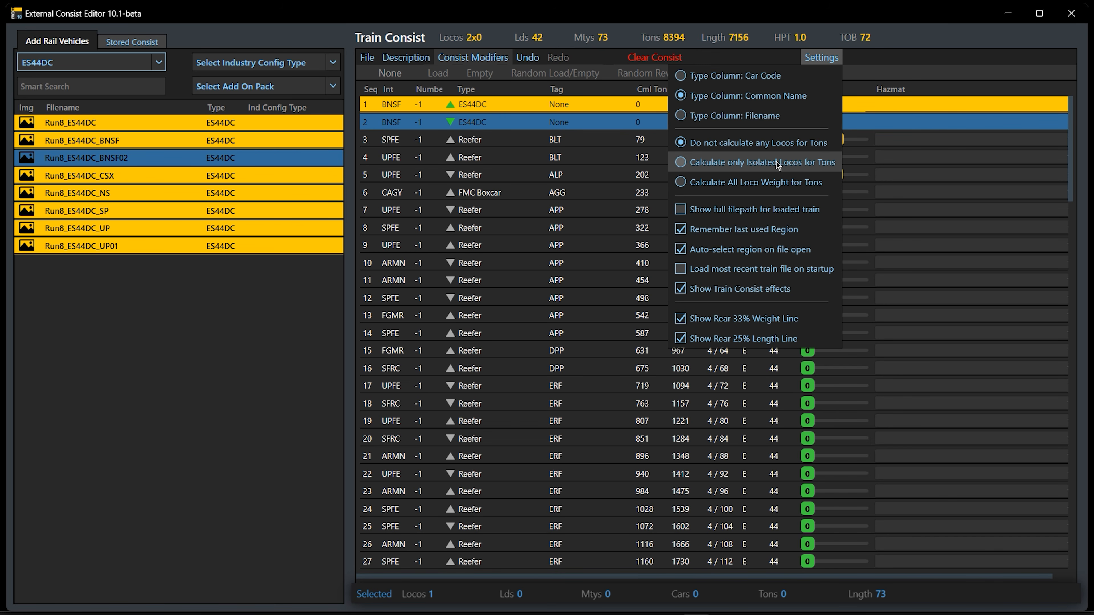
pyautogui.click(788, 188)
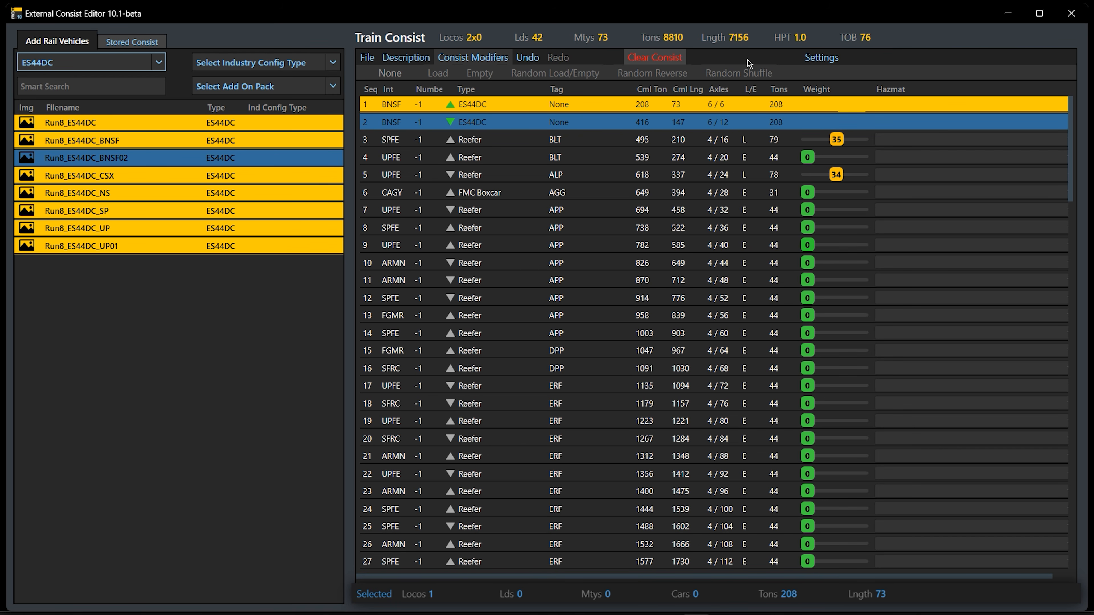
pyautogui.moveTo(820, 65)
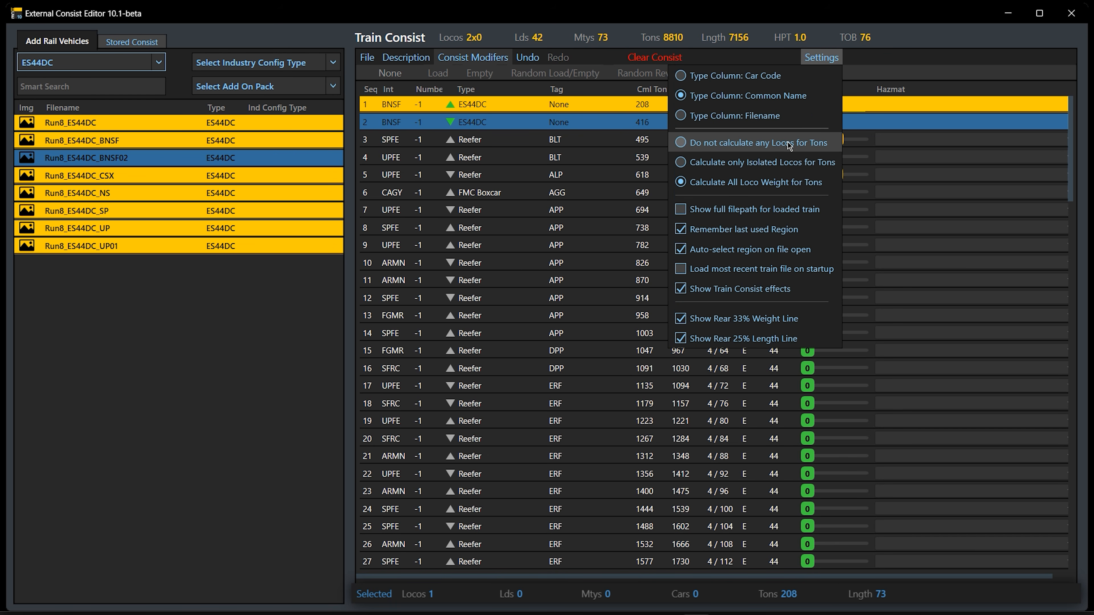
pyautogui.click(788, 142)
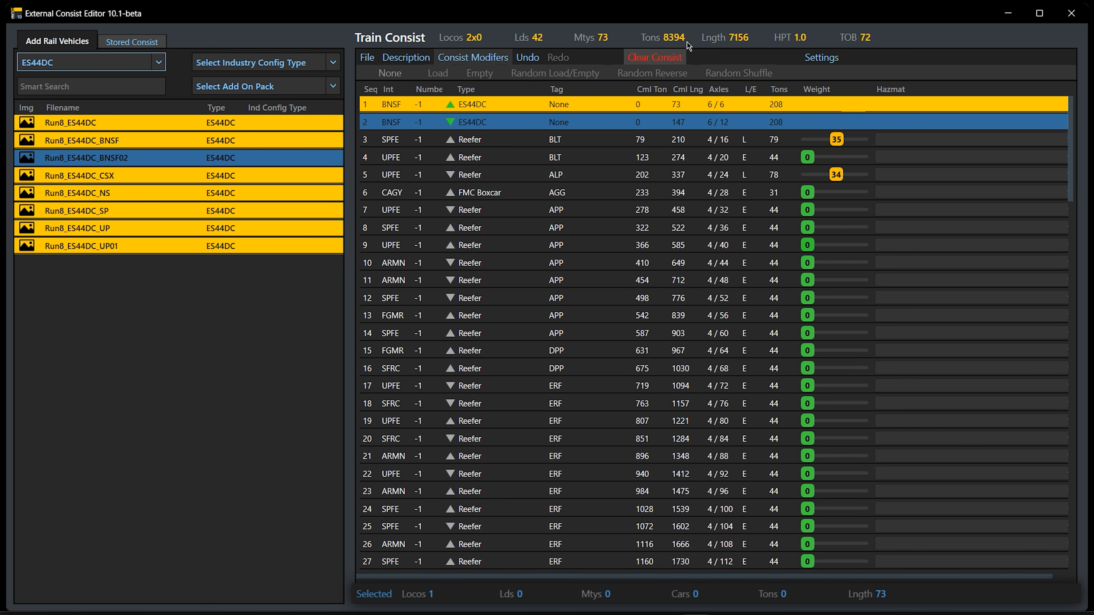
# Set the tonnage calculation to Calculate only Isolated Locos for Tons
pyautogui.moveTo(809, 55)
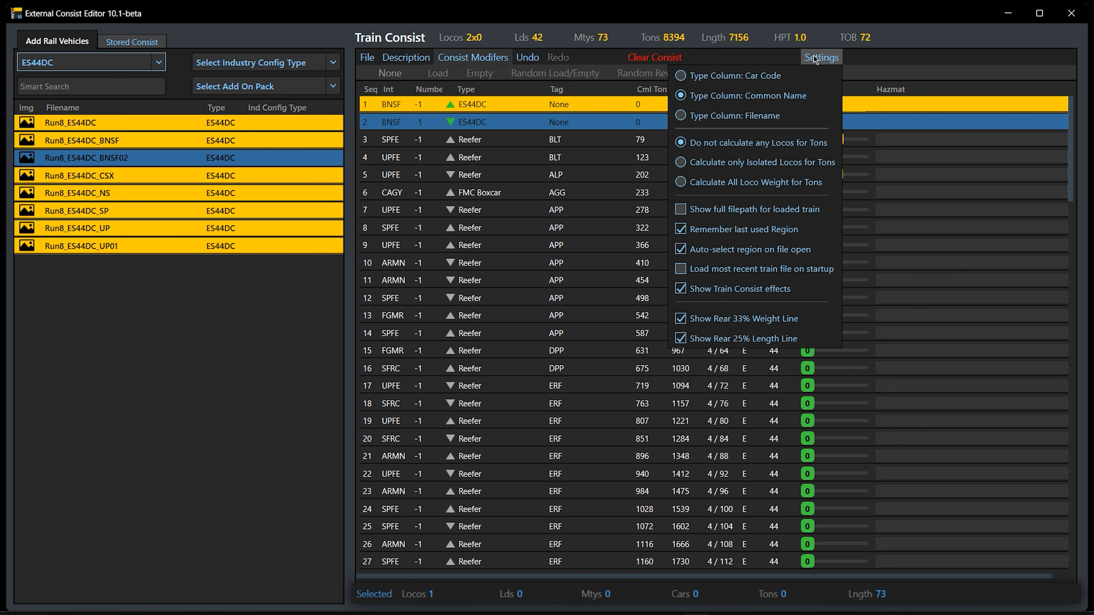
pyautogui.click(787, 160)
pyautogui.click(913, 15)
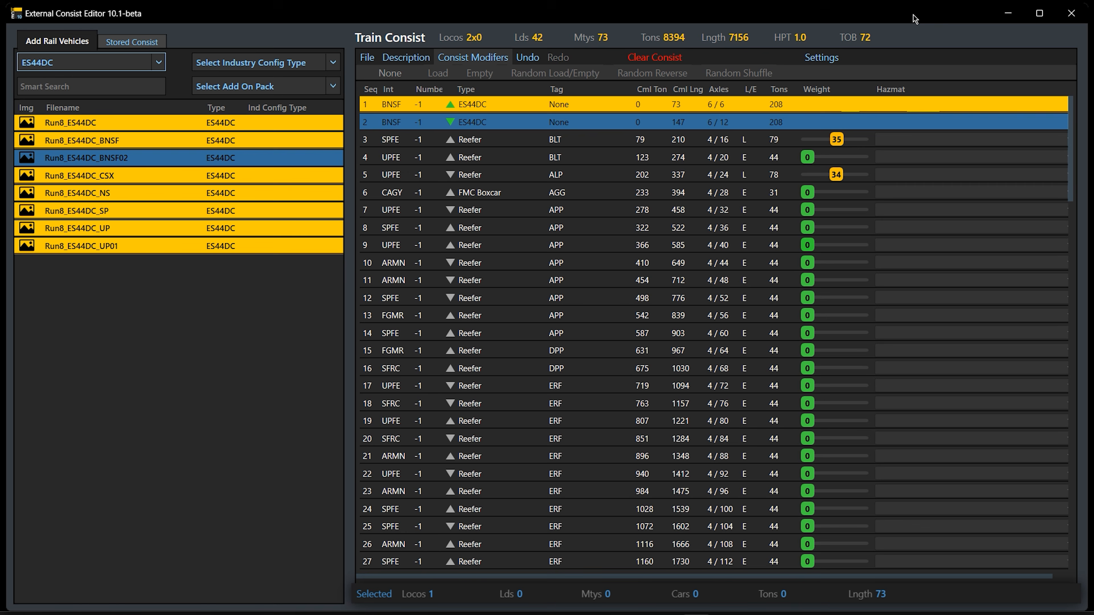
# Turn the ES44DC locomotive in sequence 2 back to face forward and isolate it
pyautogui.doubleClick(522, 124)
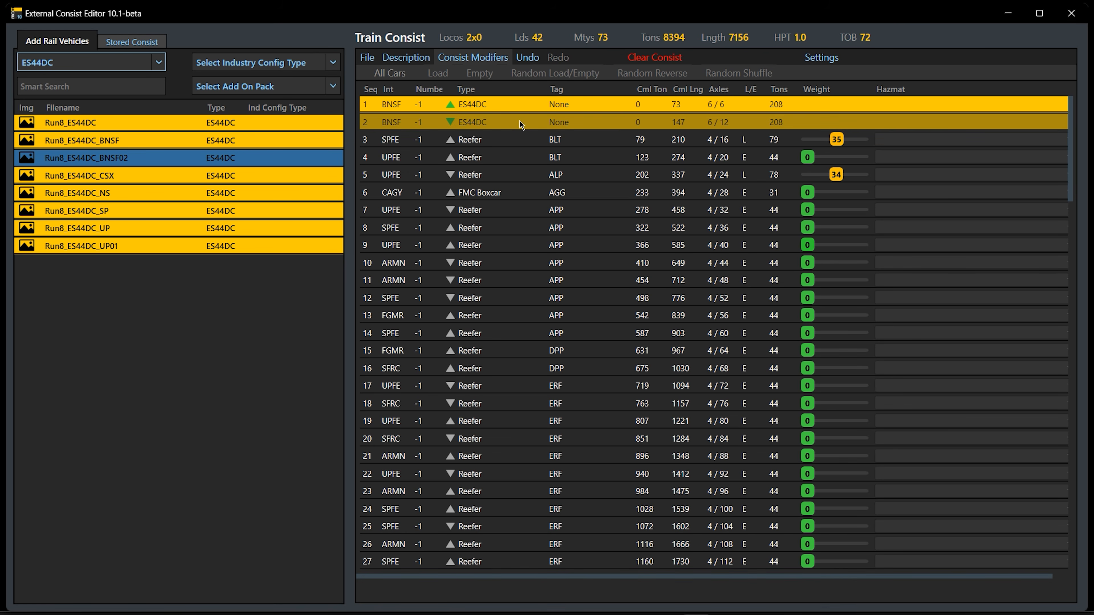
pyautogui.click(522, 124)
pyautogui.click(518, 196)
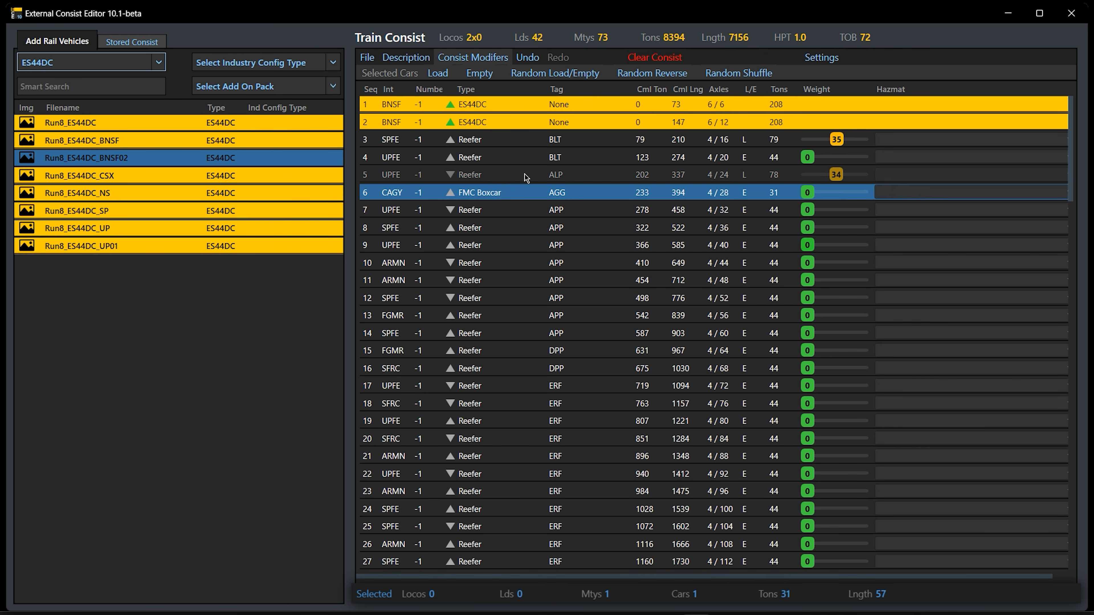
pyautogui.doubleClick(524, 124)
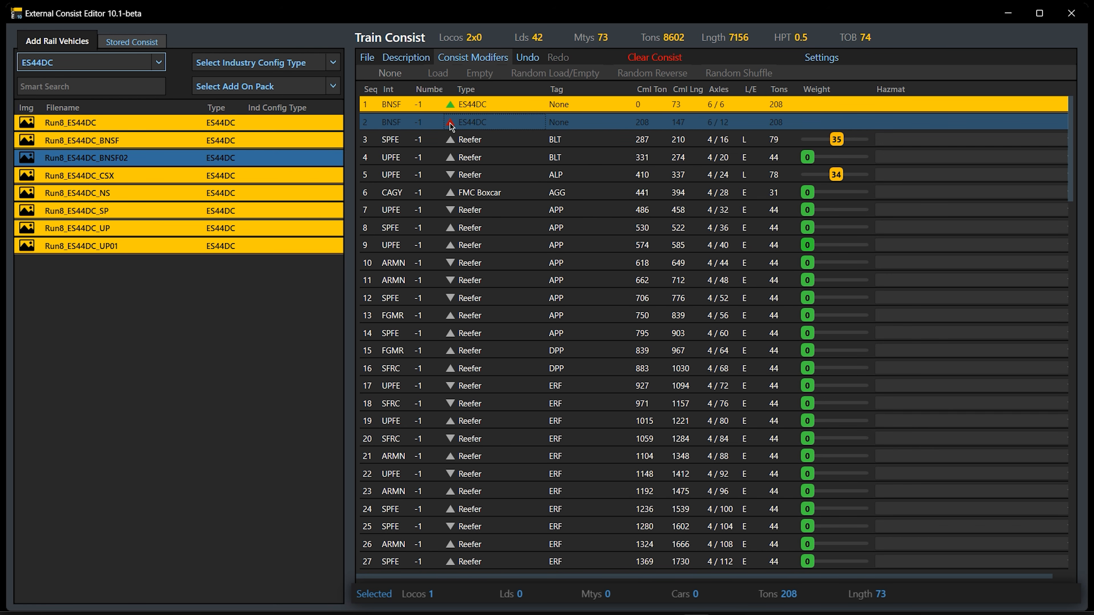
pyautogui.click(514, 192)
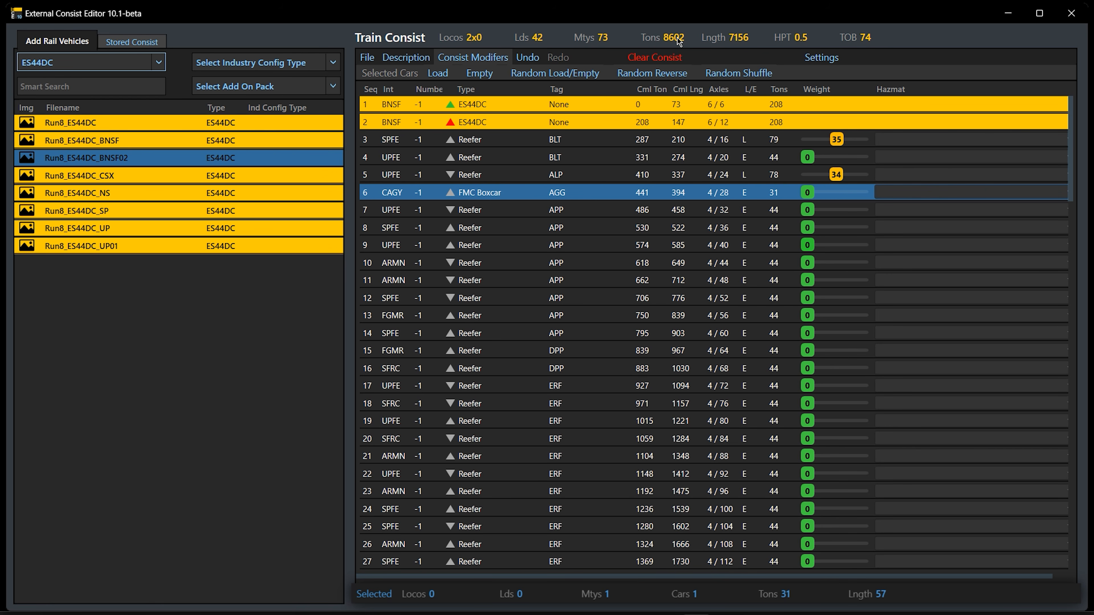
# Review the locomotive tonnage settings and take the ES44DC in sequence 2 out of isolation
pyautogui.click(821, 57)
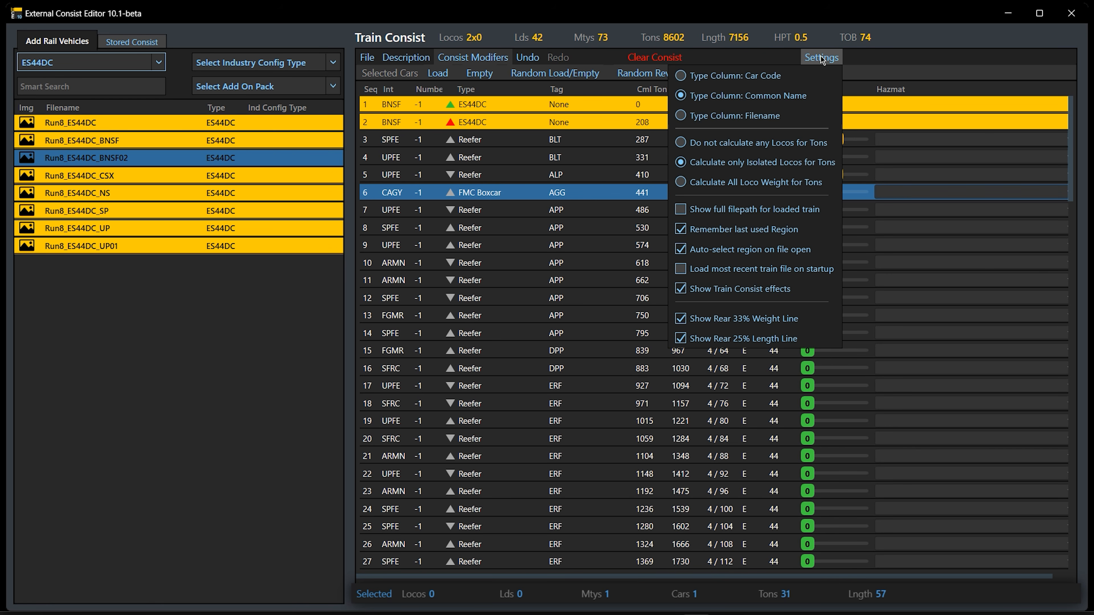
pyautogui.click(926, 19)
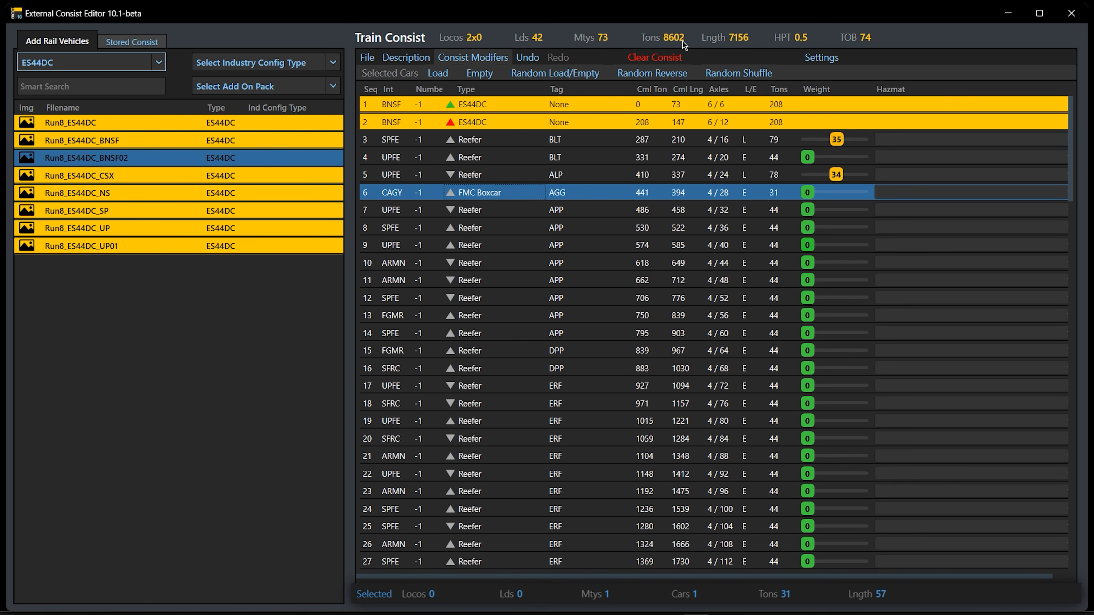
pyautogui.doubleClick(513, 124)
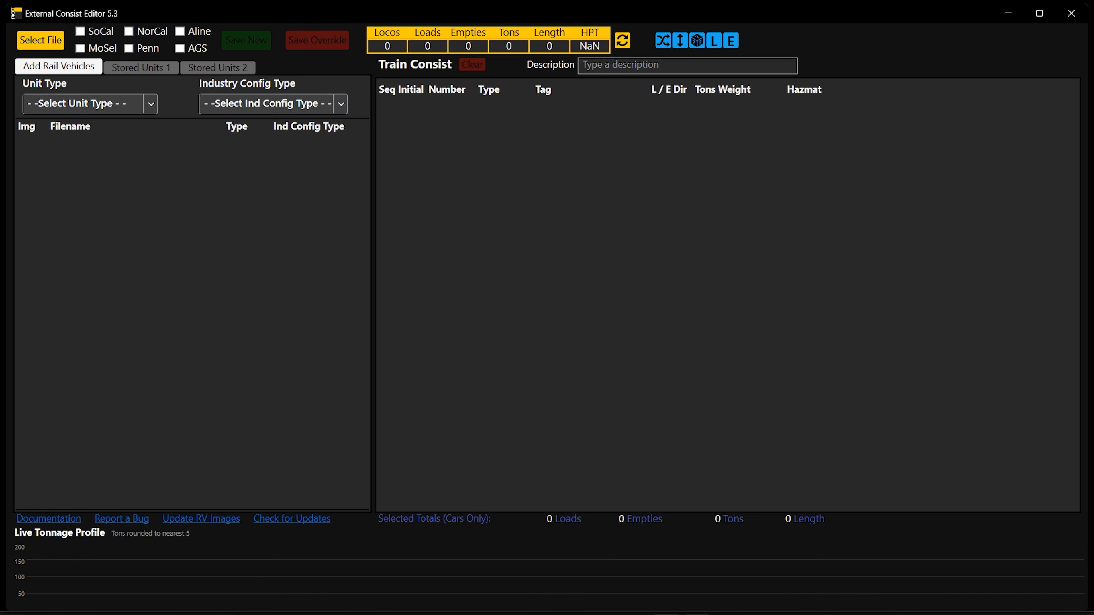
# View the External Consist Editor 5.3 window for comparison and return to the consist in version 10.1-beta
pyautogui.moveTo(696, 614)
pyautogui.click(696, 560)
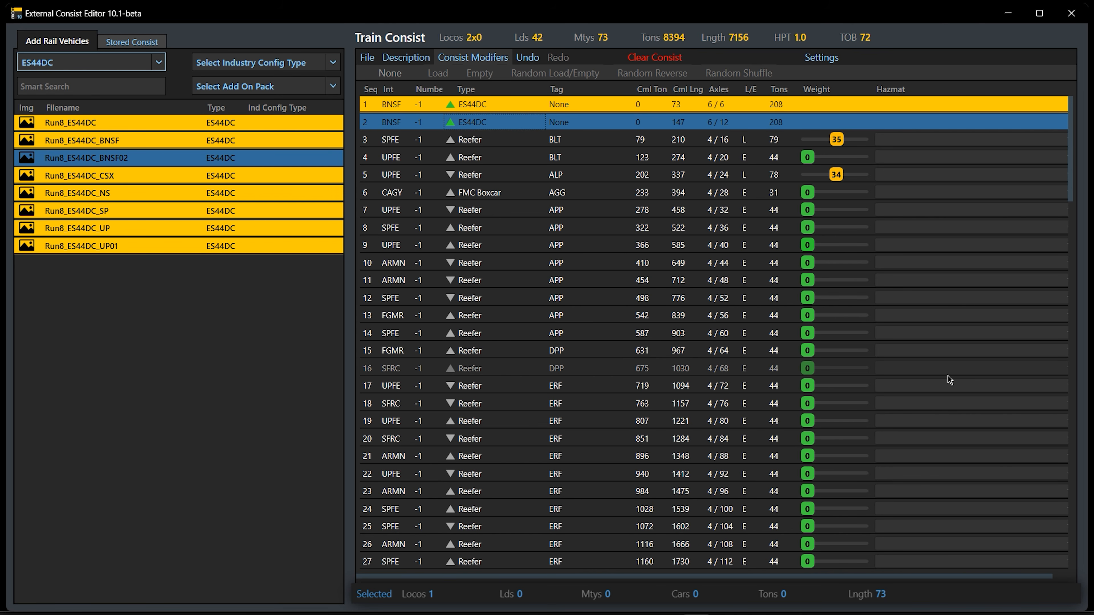
pyautogui.moveTo(1069, 146)
pyautogui.mouseDown()
pyautogui.moveTo(1071, 279)
pyautogui.moveTo(1073, 144)
pyautogui.mouseUp()
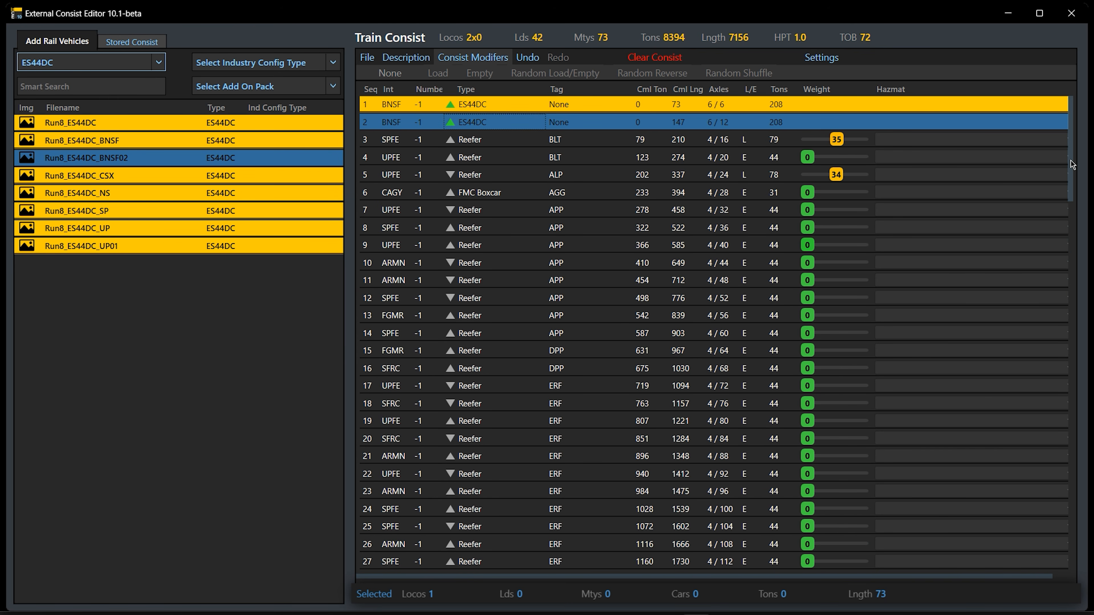